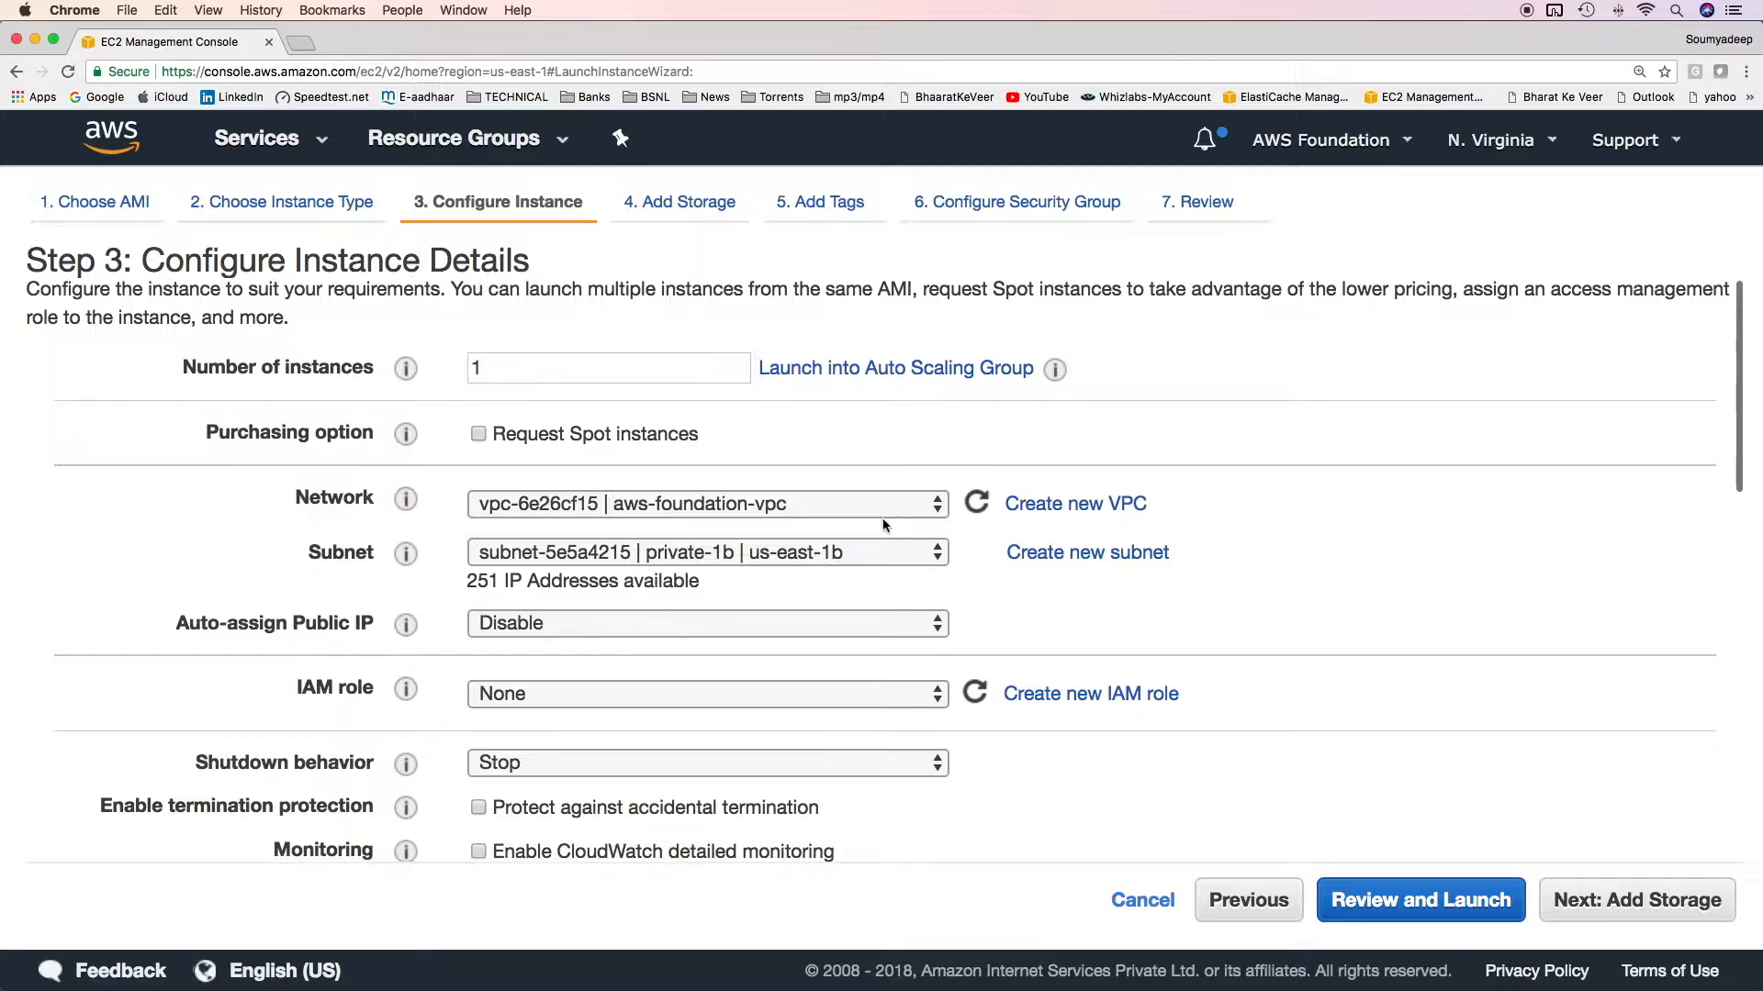
Set the instance's subnet to public-1a in us-east-1a.
scroll(900, 496, "down", 2)
left_click(895, 499)
left_click(895, 500)
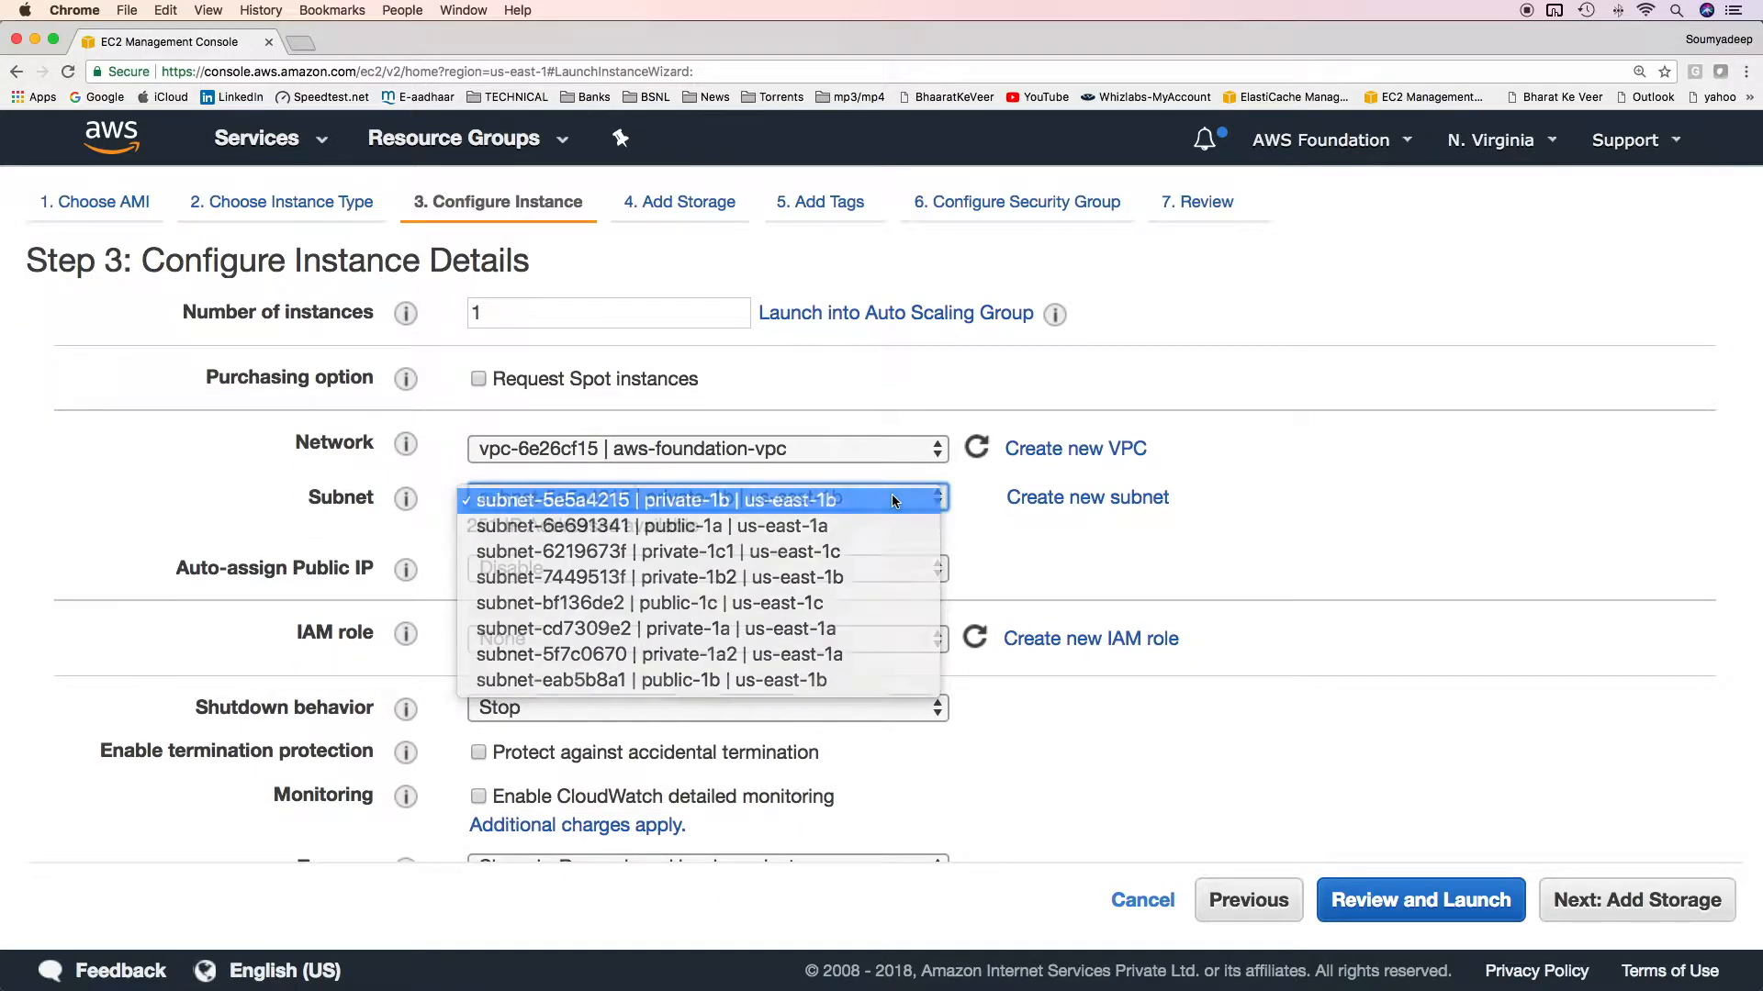
left_click(895, 498)
left_click(879, 529)
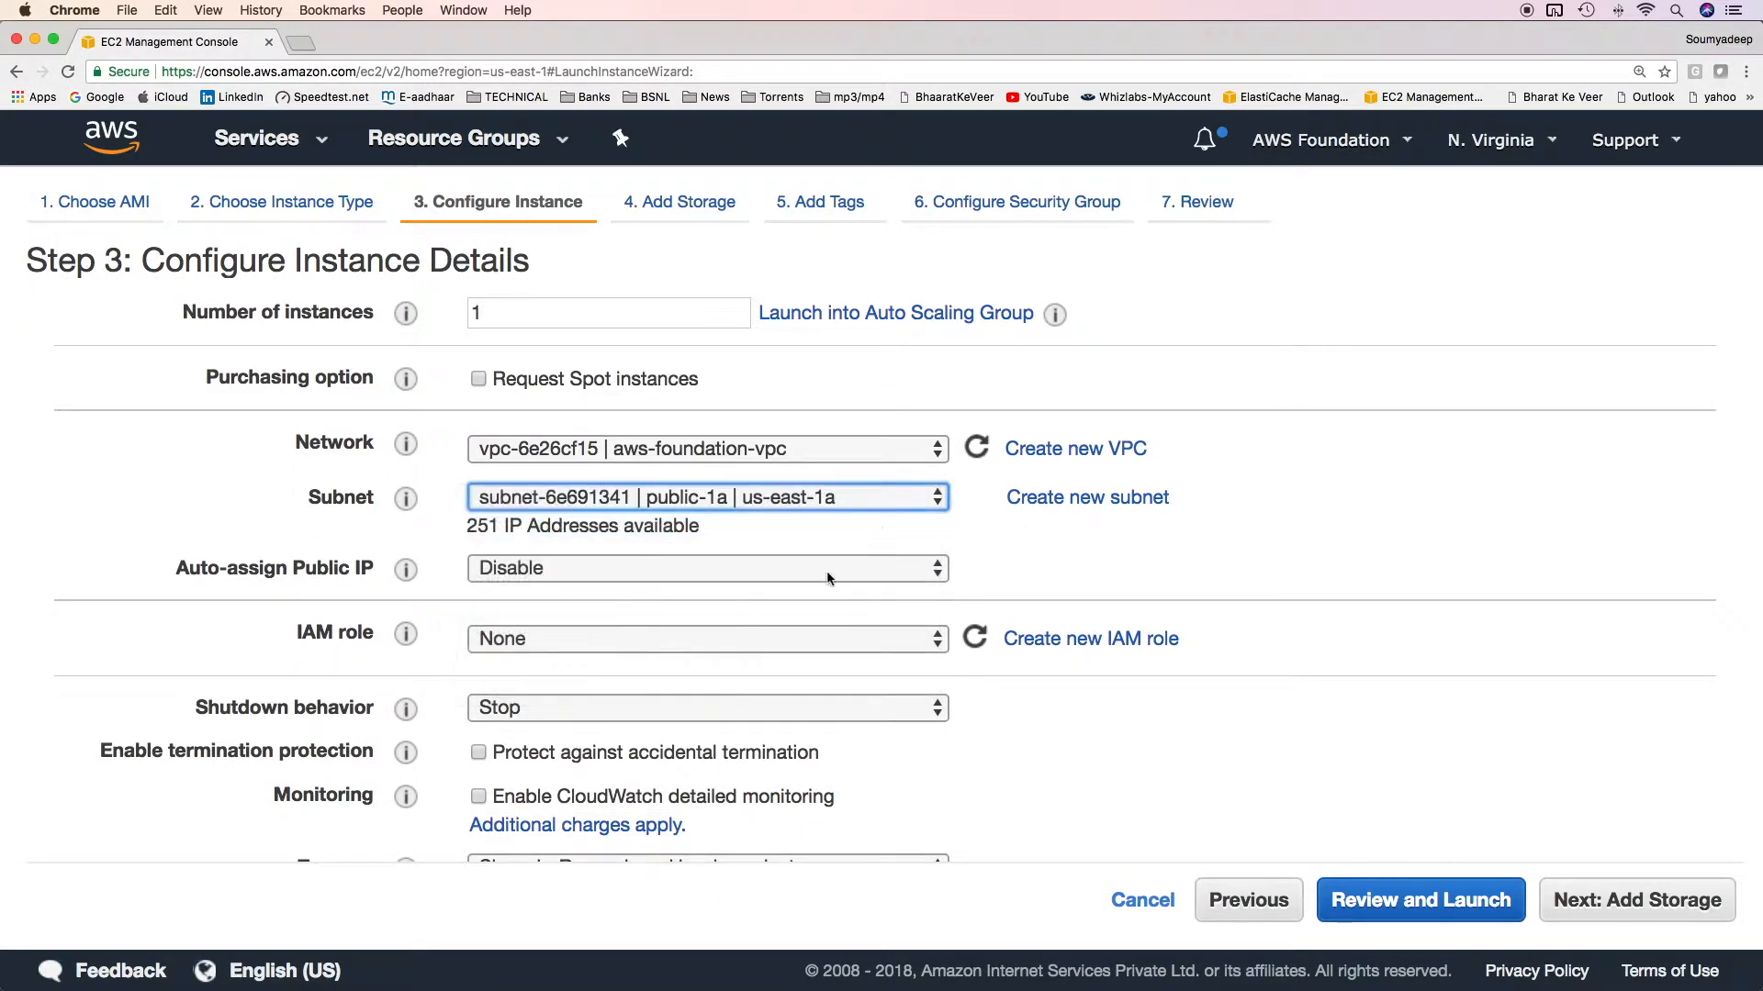
Remove the second network interface, eth1, from the instance configuration.
scroll(828, 570, "down", 5)
scroll(829, 570, "down", 5)
scroll(156, 466, "up", 3)
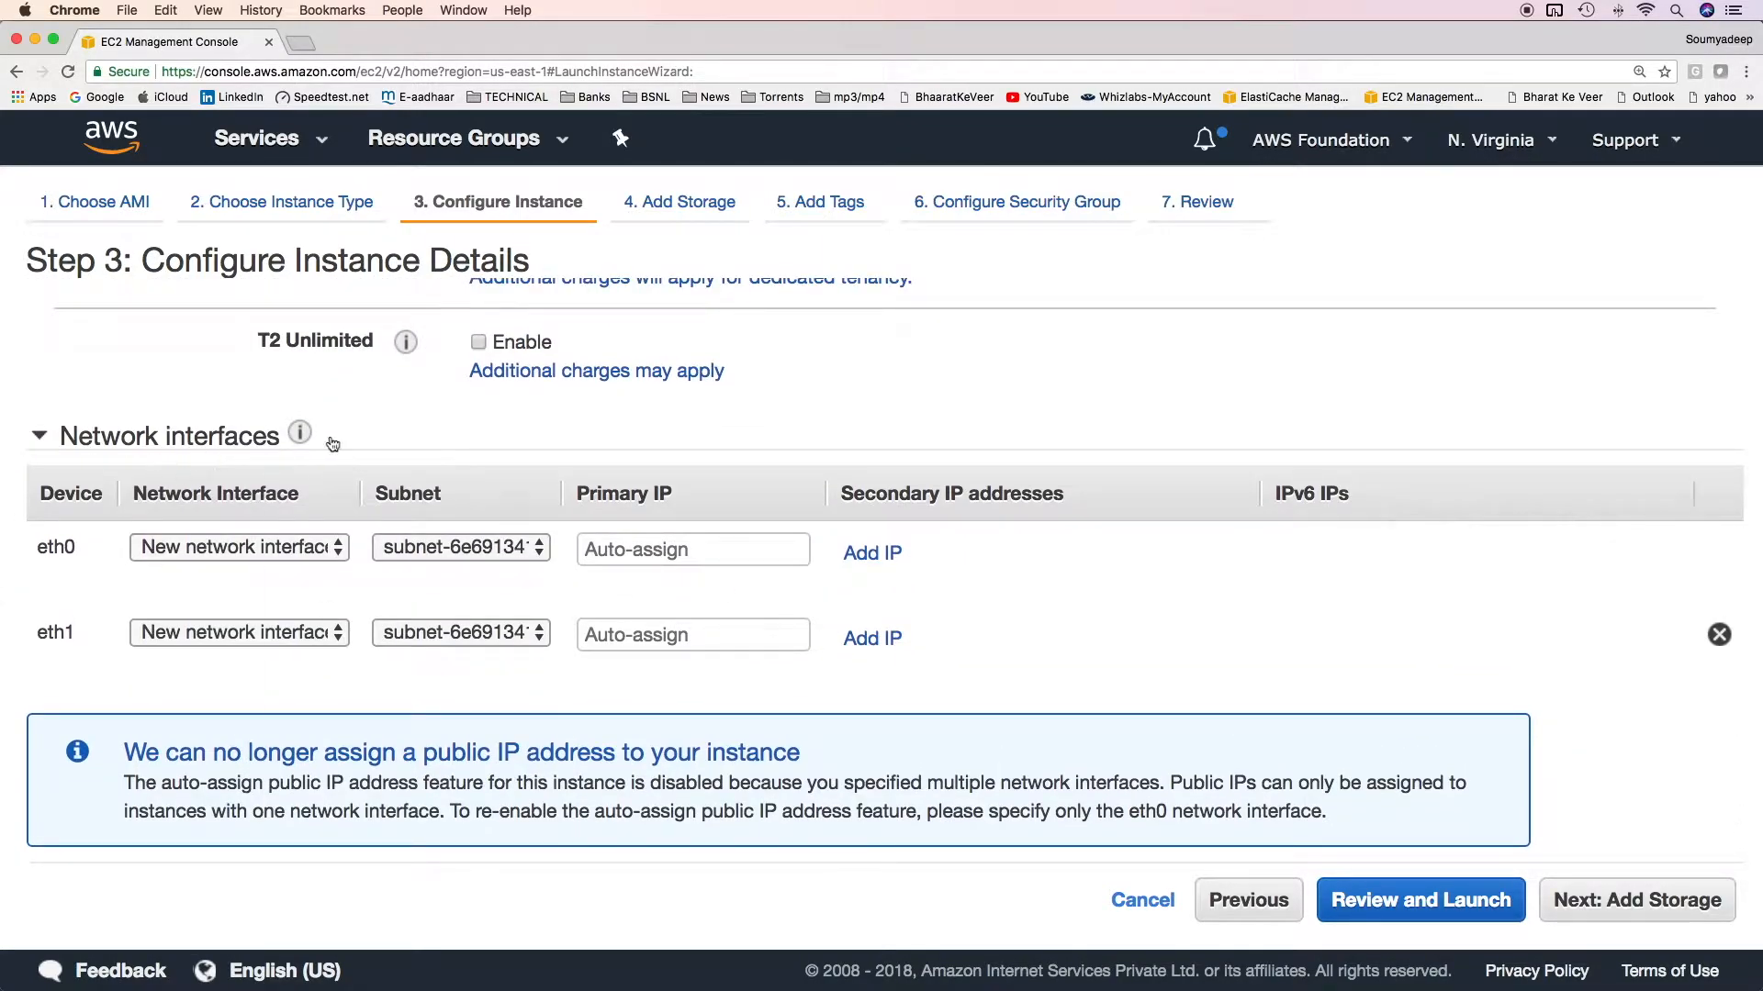
left_click(1719, 634)
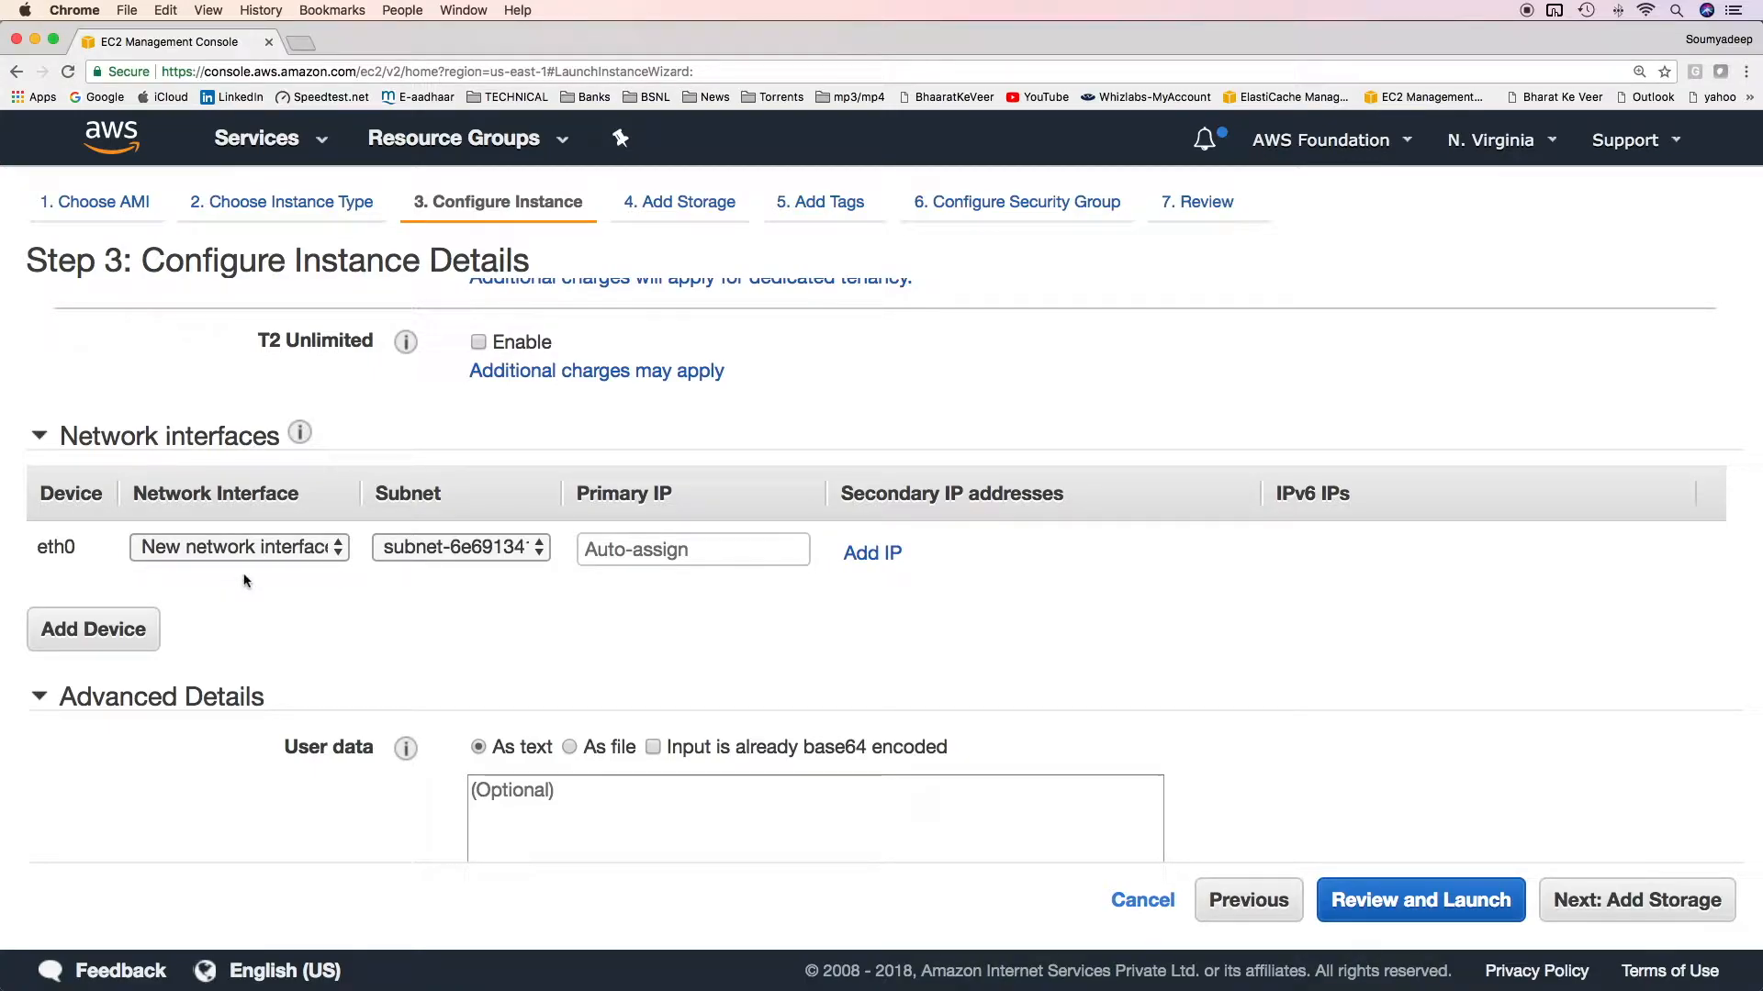
Add a secondary IP address entry to the eth0 network interface.
scroll(275, 642, "down", 1)
scroll(262, 675, "up", 3)
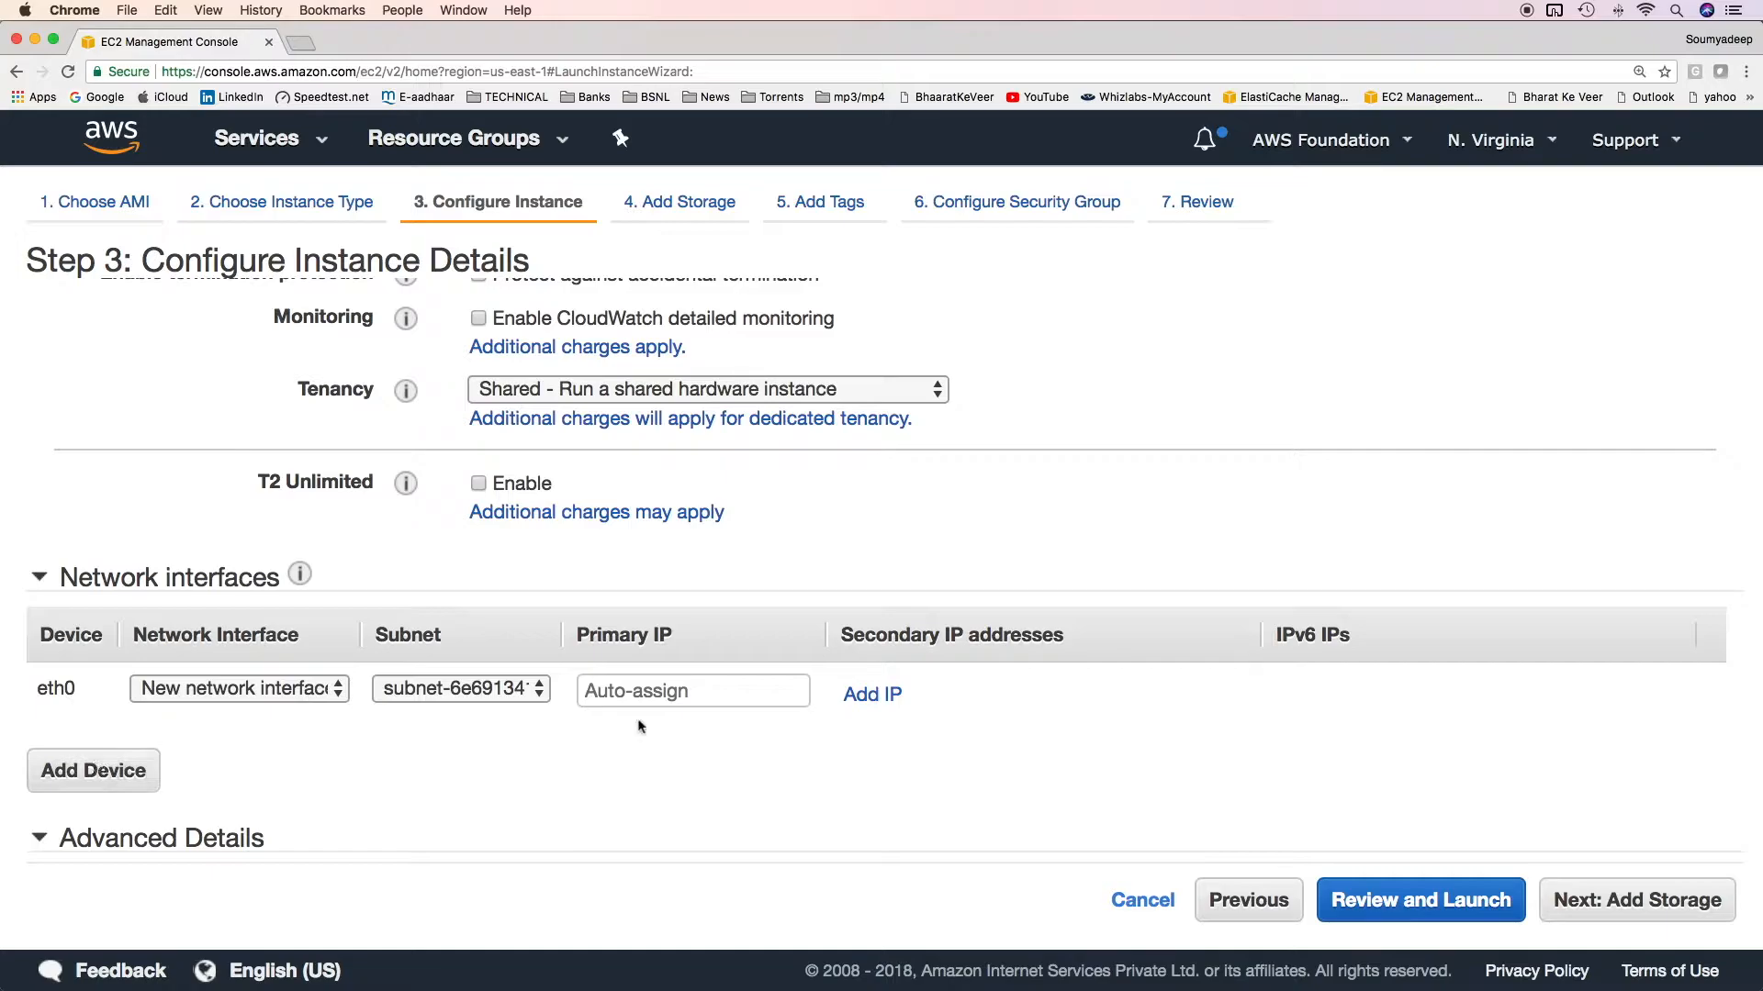
left_click(657, 701)
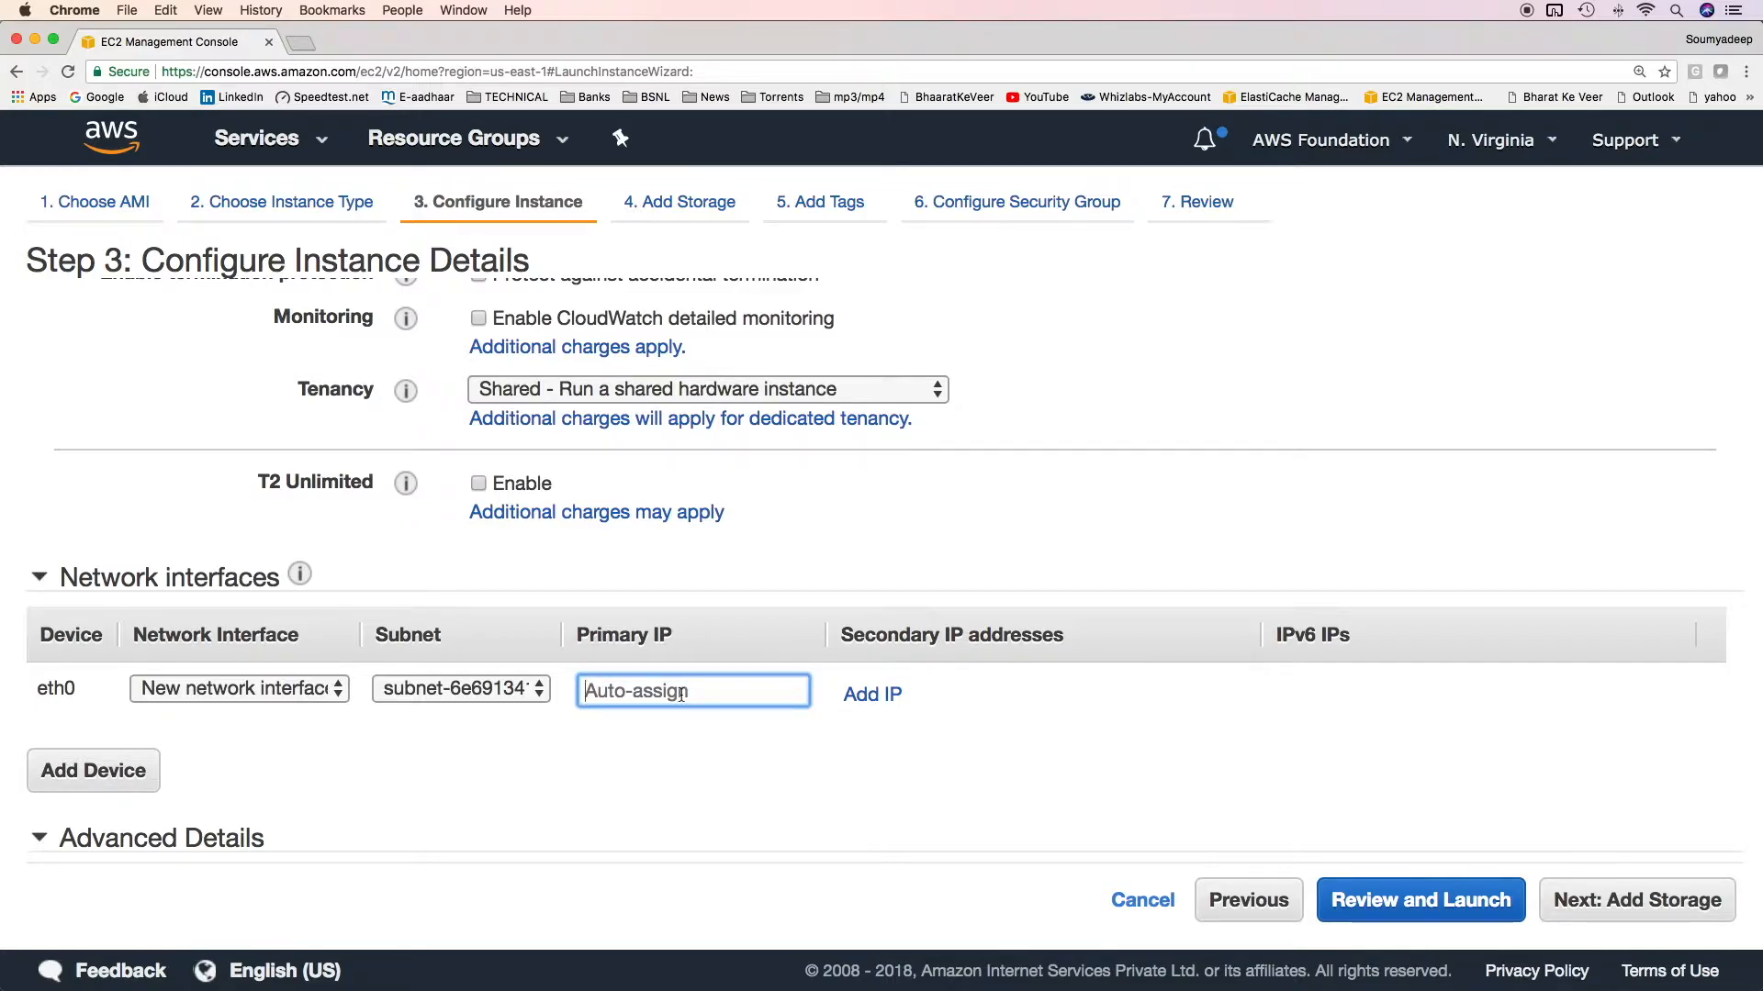
scroll(682, 693, "up", 2)
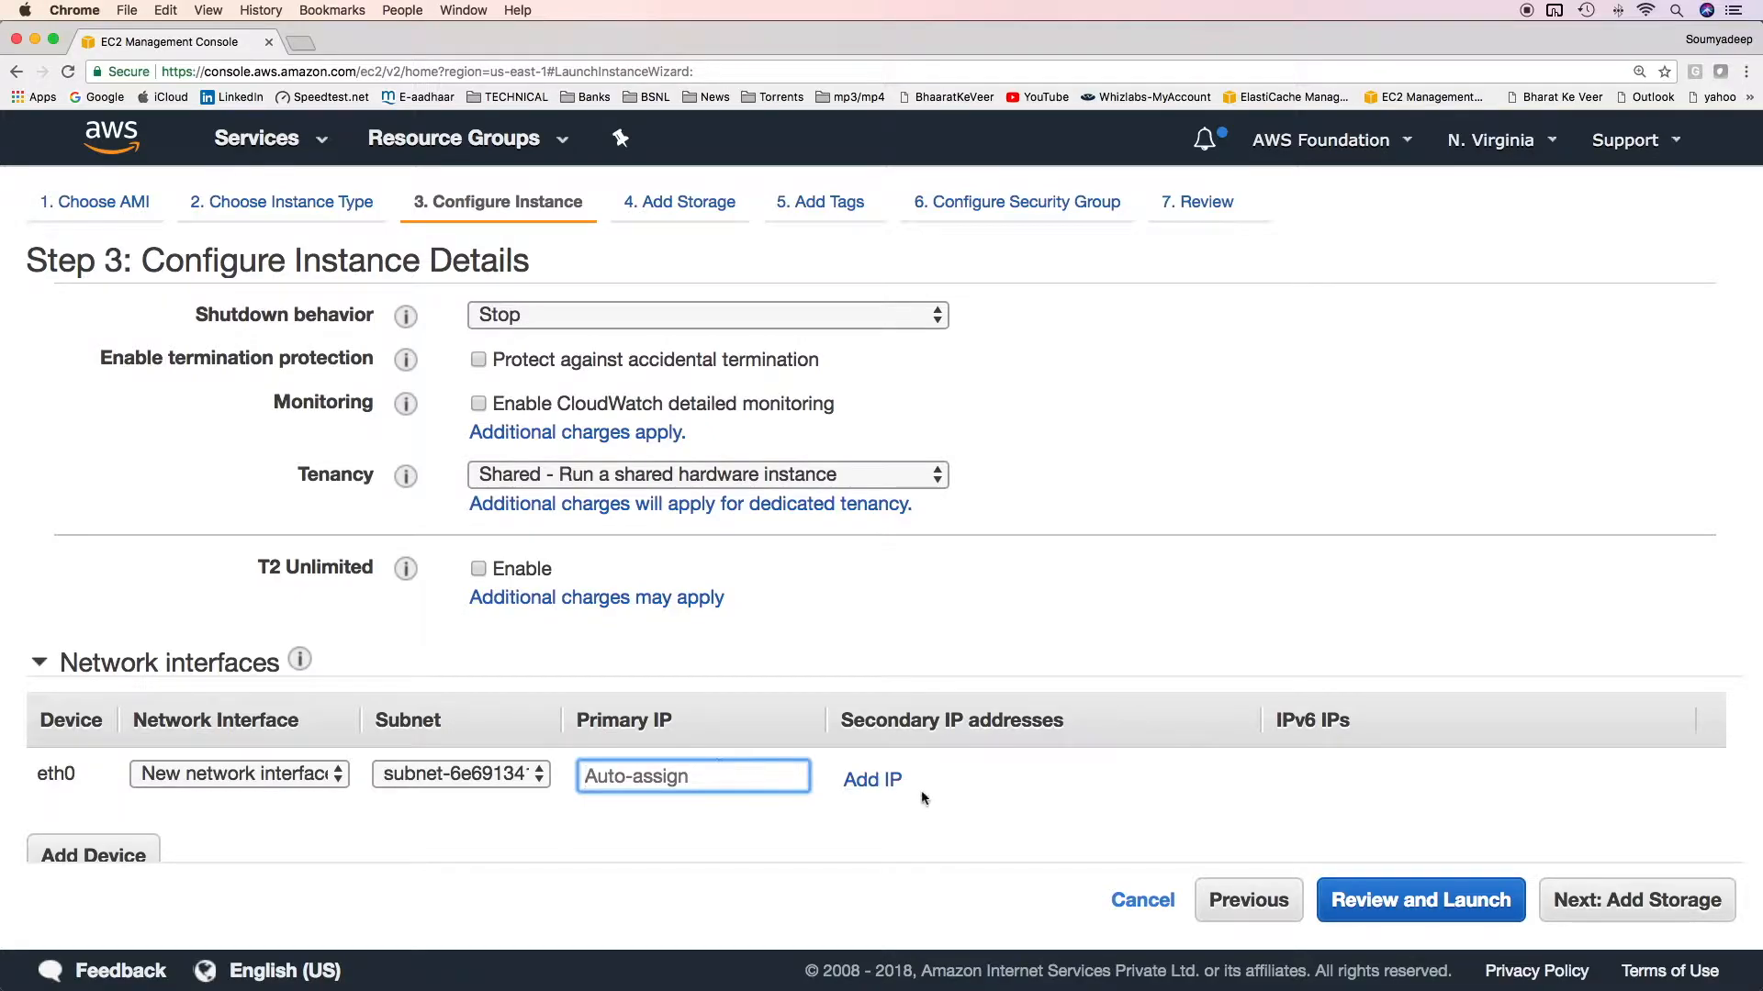
left_click(887, 782)
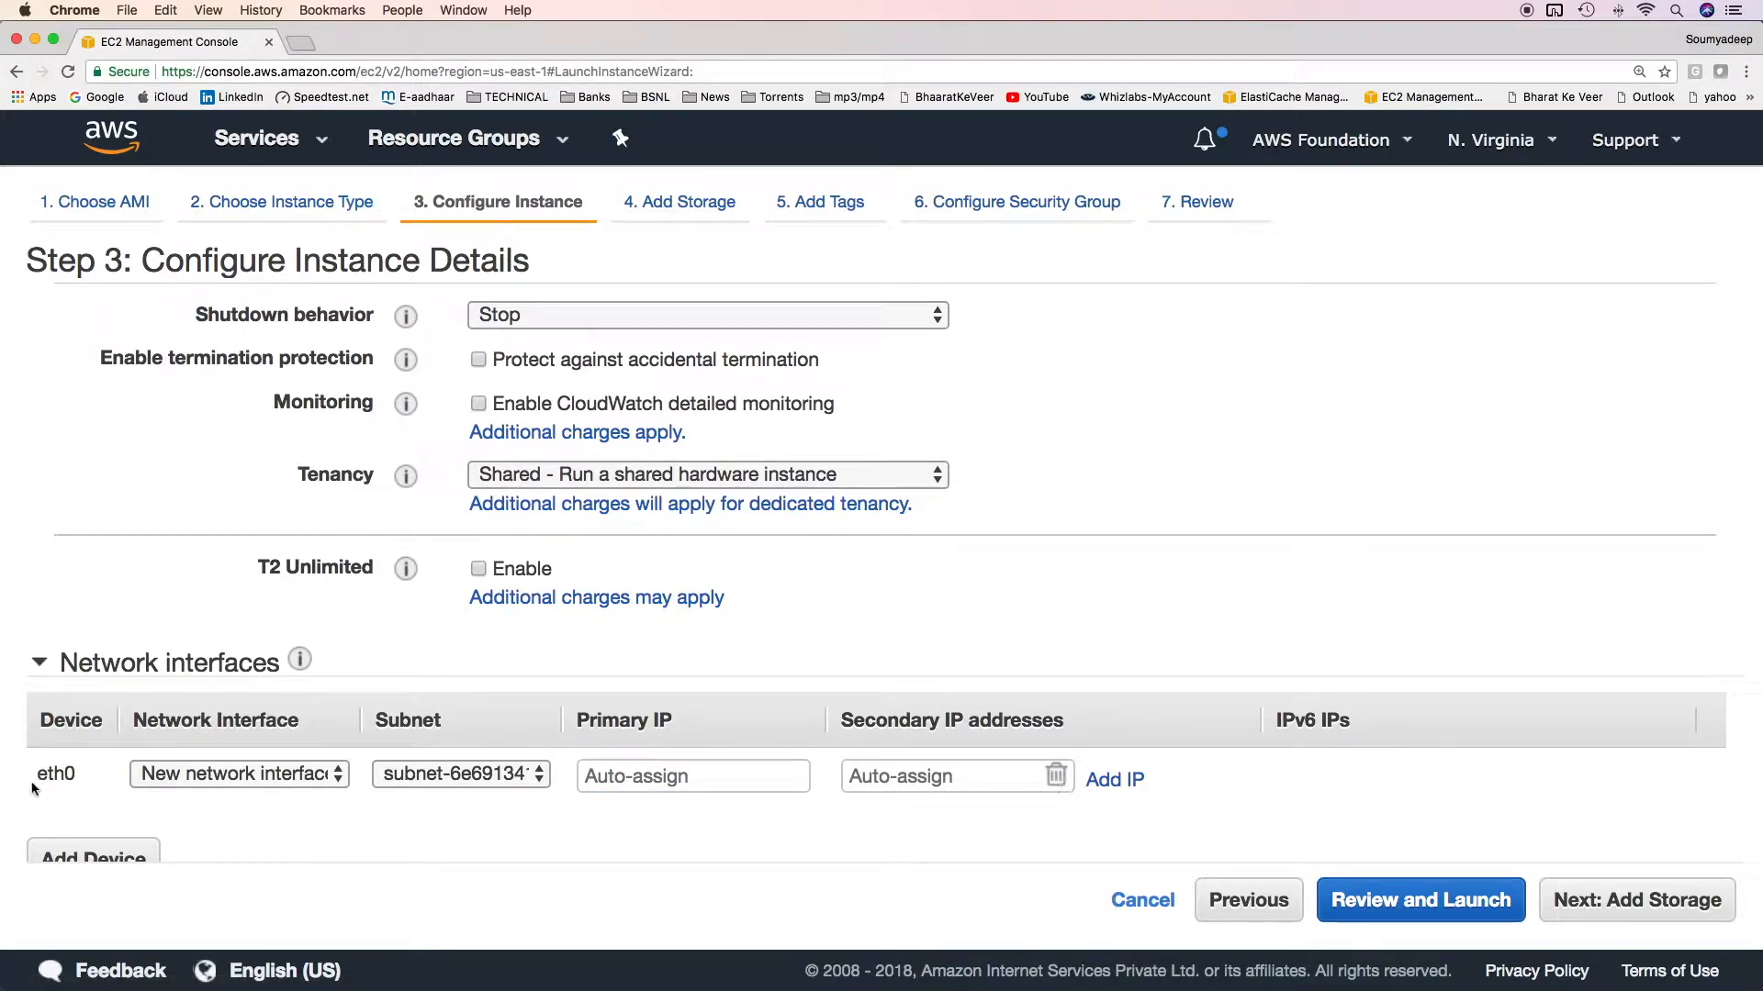
left_click(973, 778)
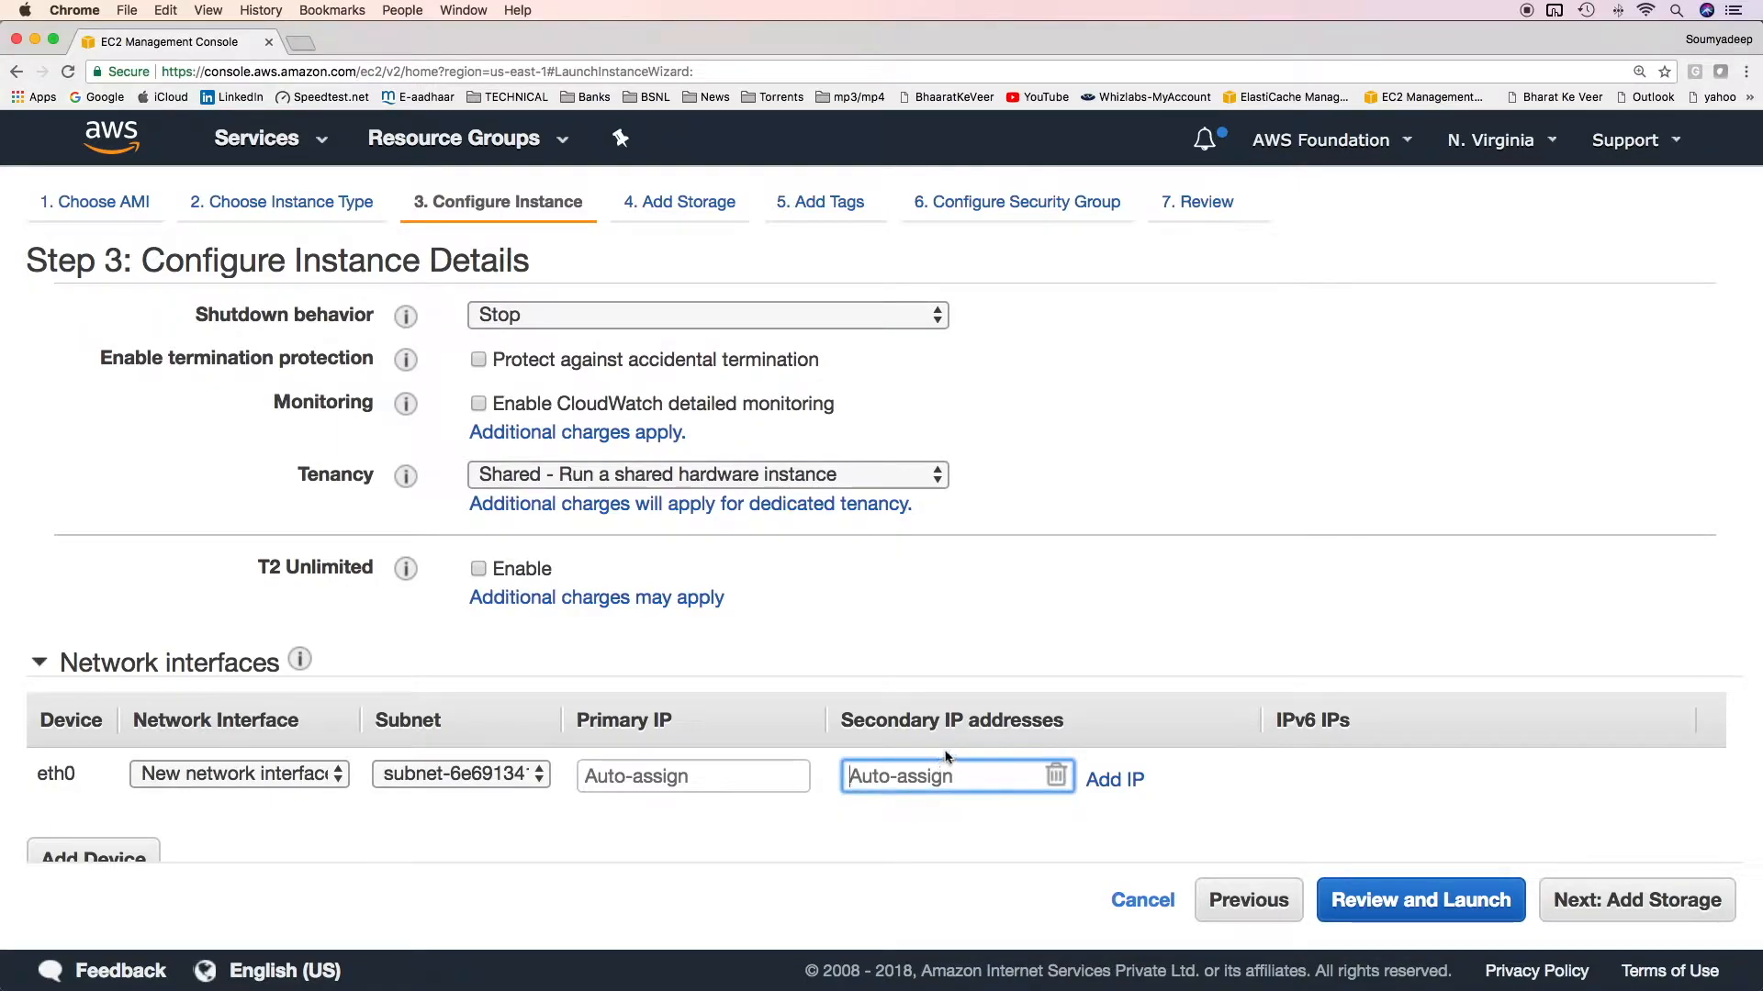
Check the public-1a subnet's address range and set eth0's primary IP to 10.20.10.10.
left_click(742, 780)
scroll(743, 783, "up", 2)
scroll(742, 783, "up", 5)
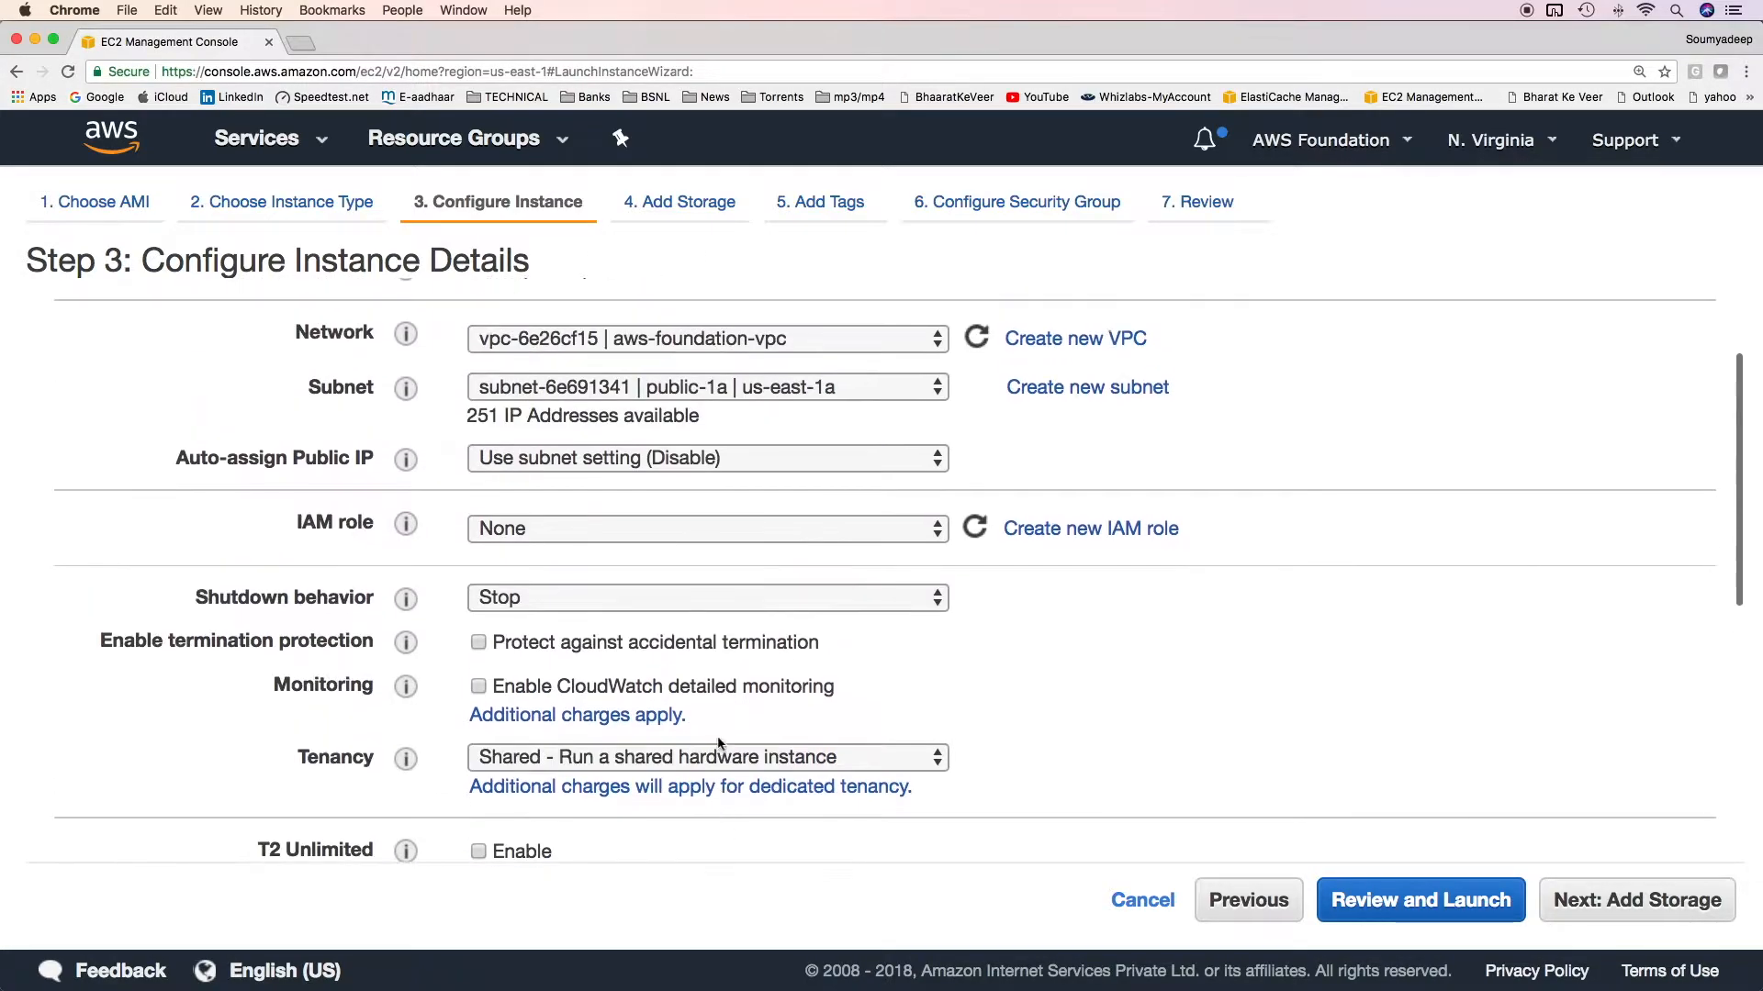
left_click(850, 387)
left_click(830, 393)
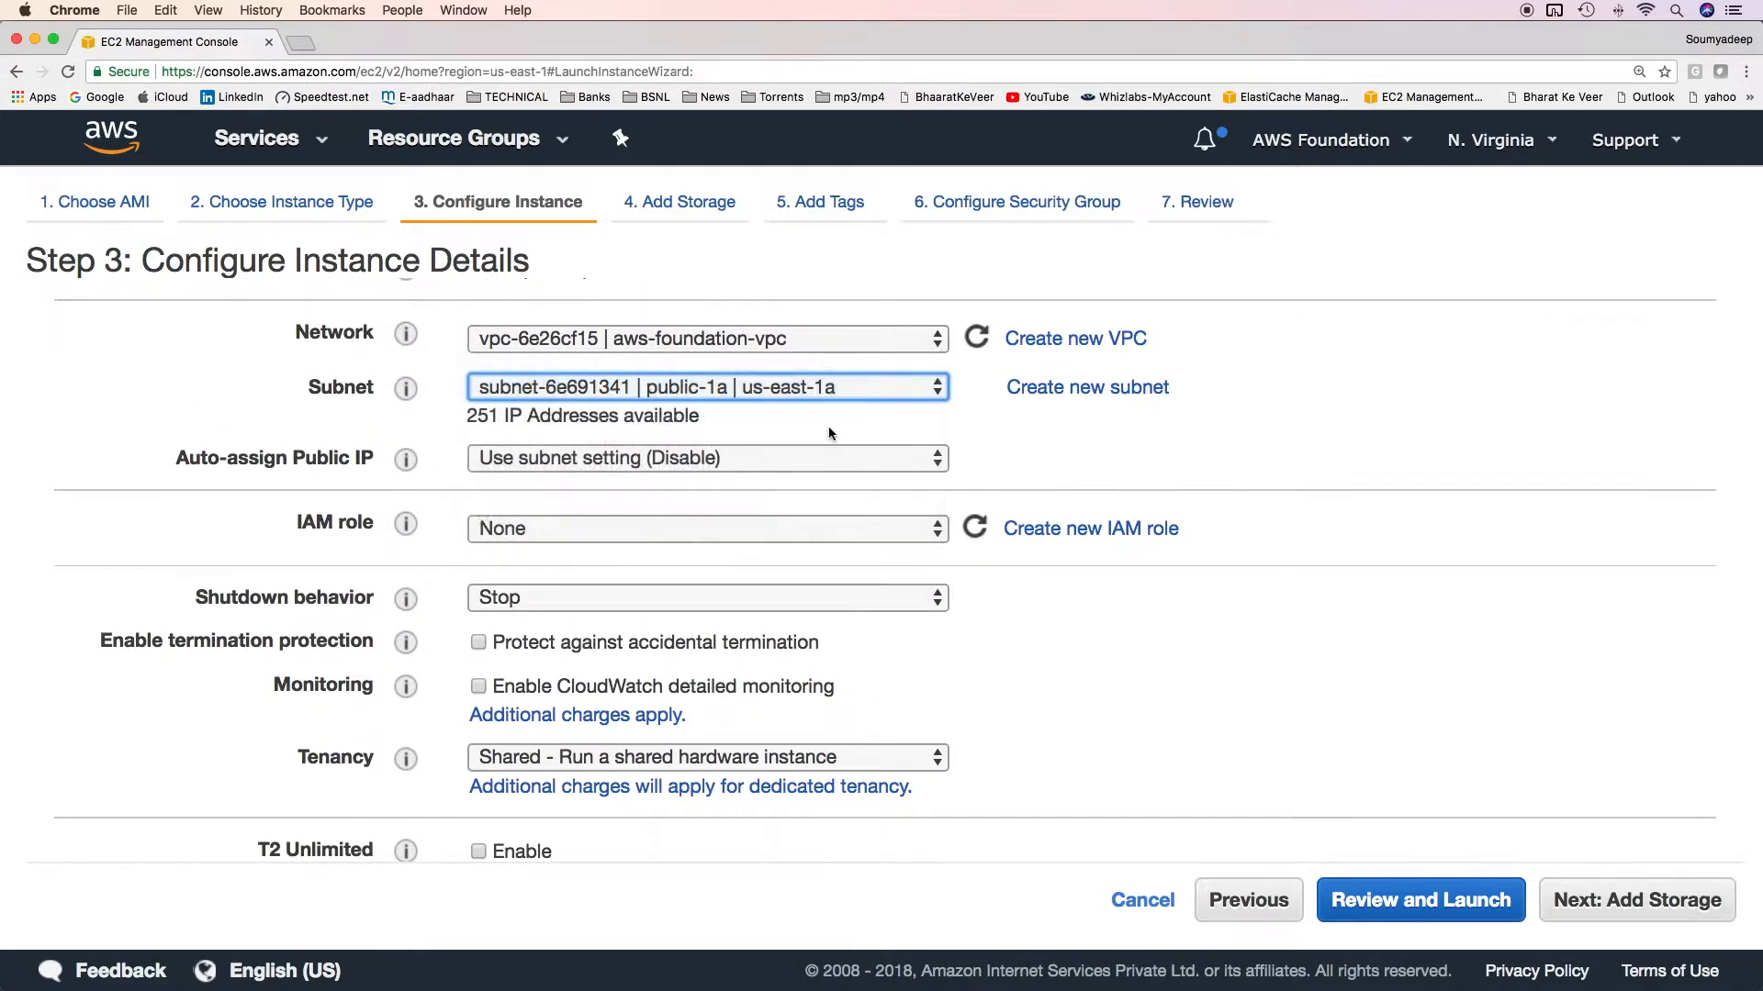
scroll(830, 471, "up", 1)
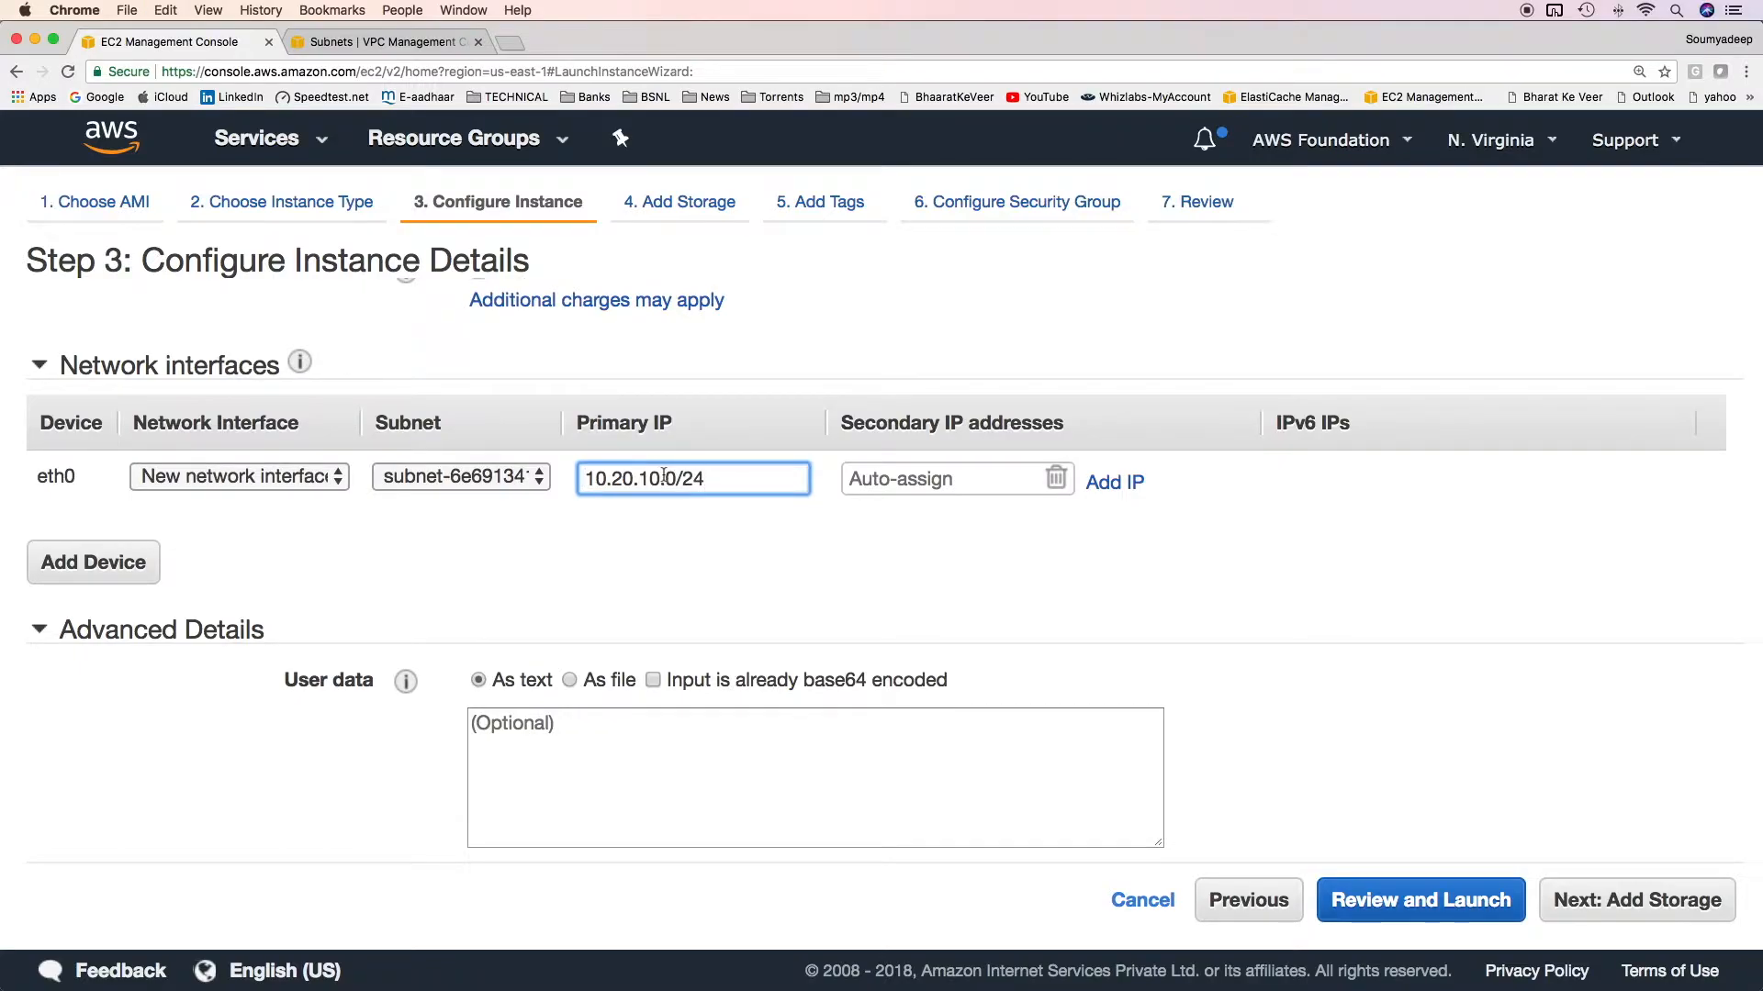
key("BackSpace")
key("BackSpace")
key("BackSpace")
key("BackSpace")
type("10.10")
Set eth0's secondary IP address to 10.20.10.11.
key("Tab")
type("10.20.10.0/24")
key("BackSpace")
key("BackSpace")
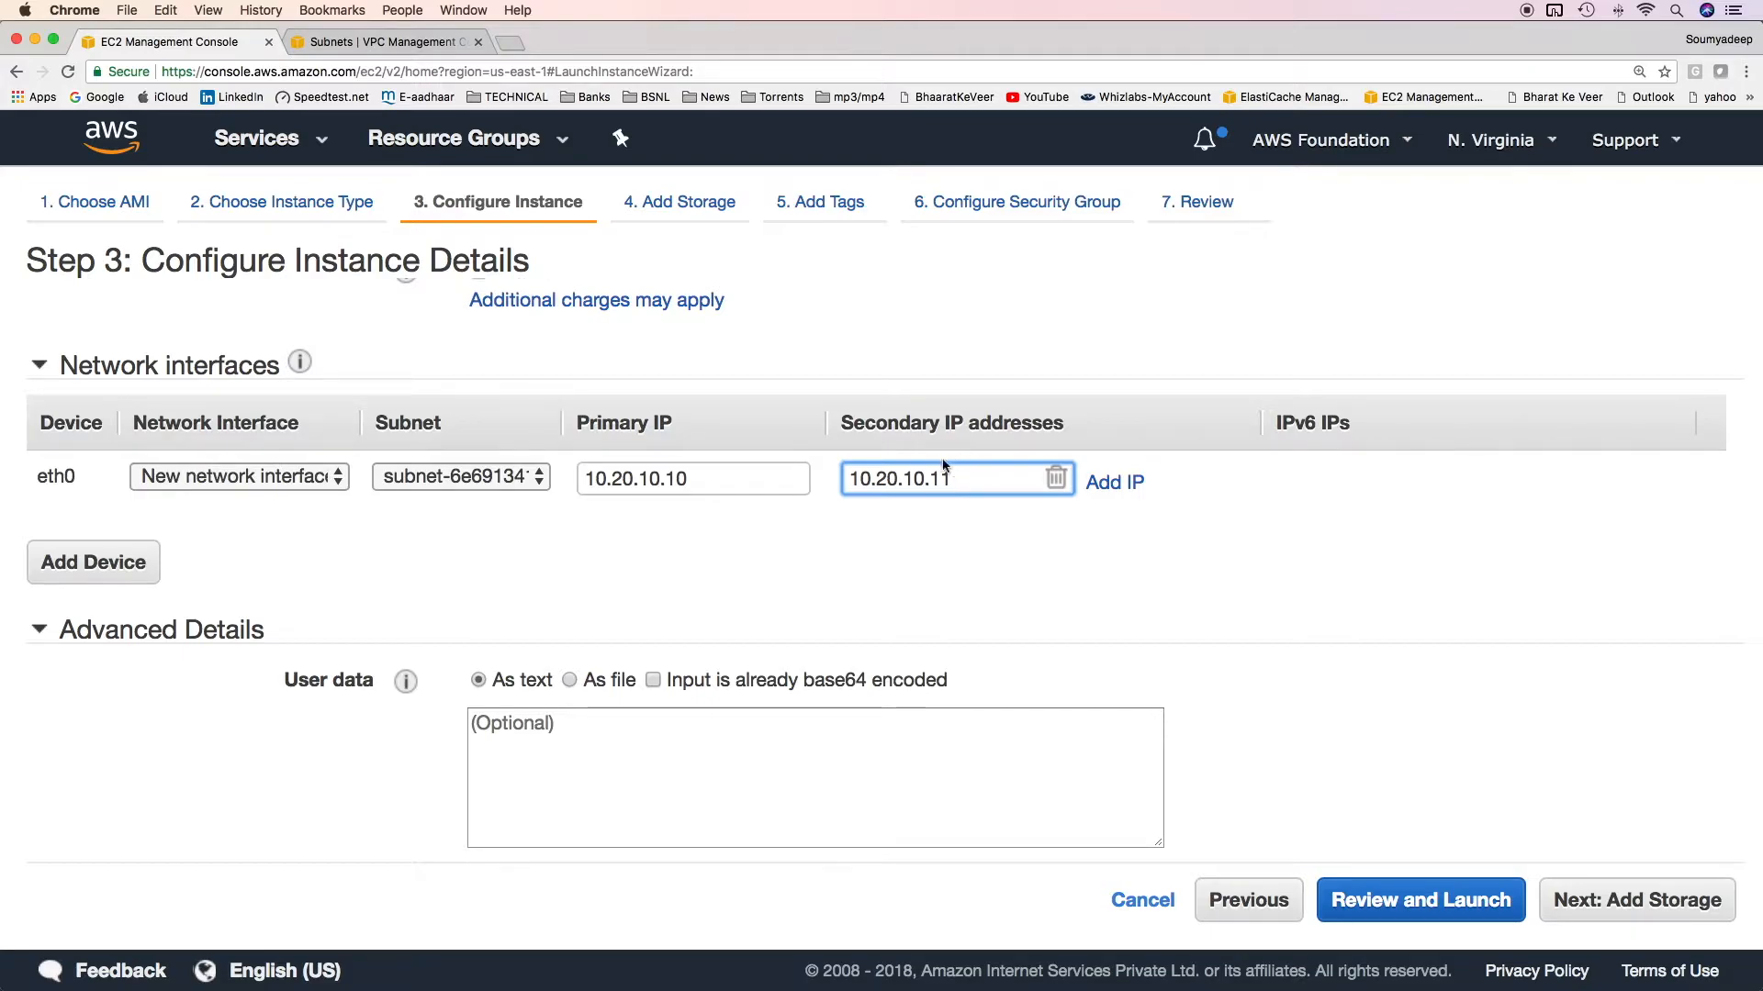
Try adding a second network interface, eth1, and review the subnets available for it.
left_click(120, 578)
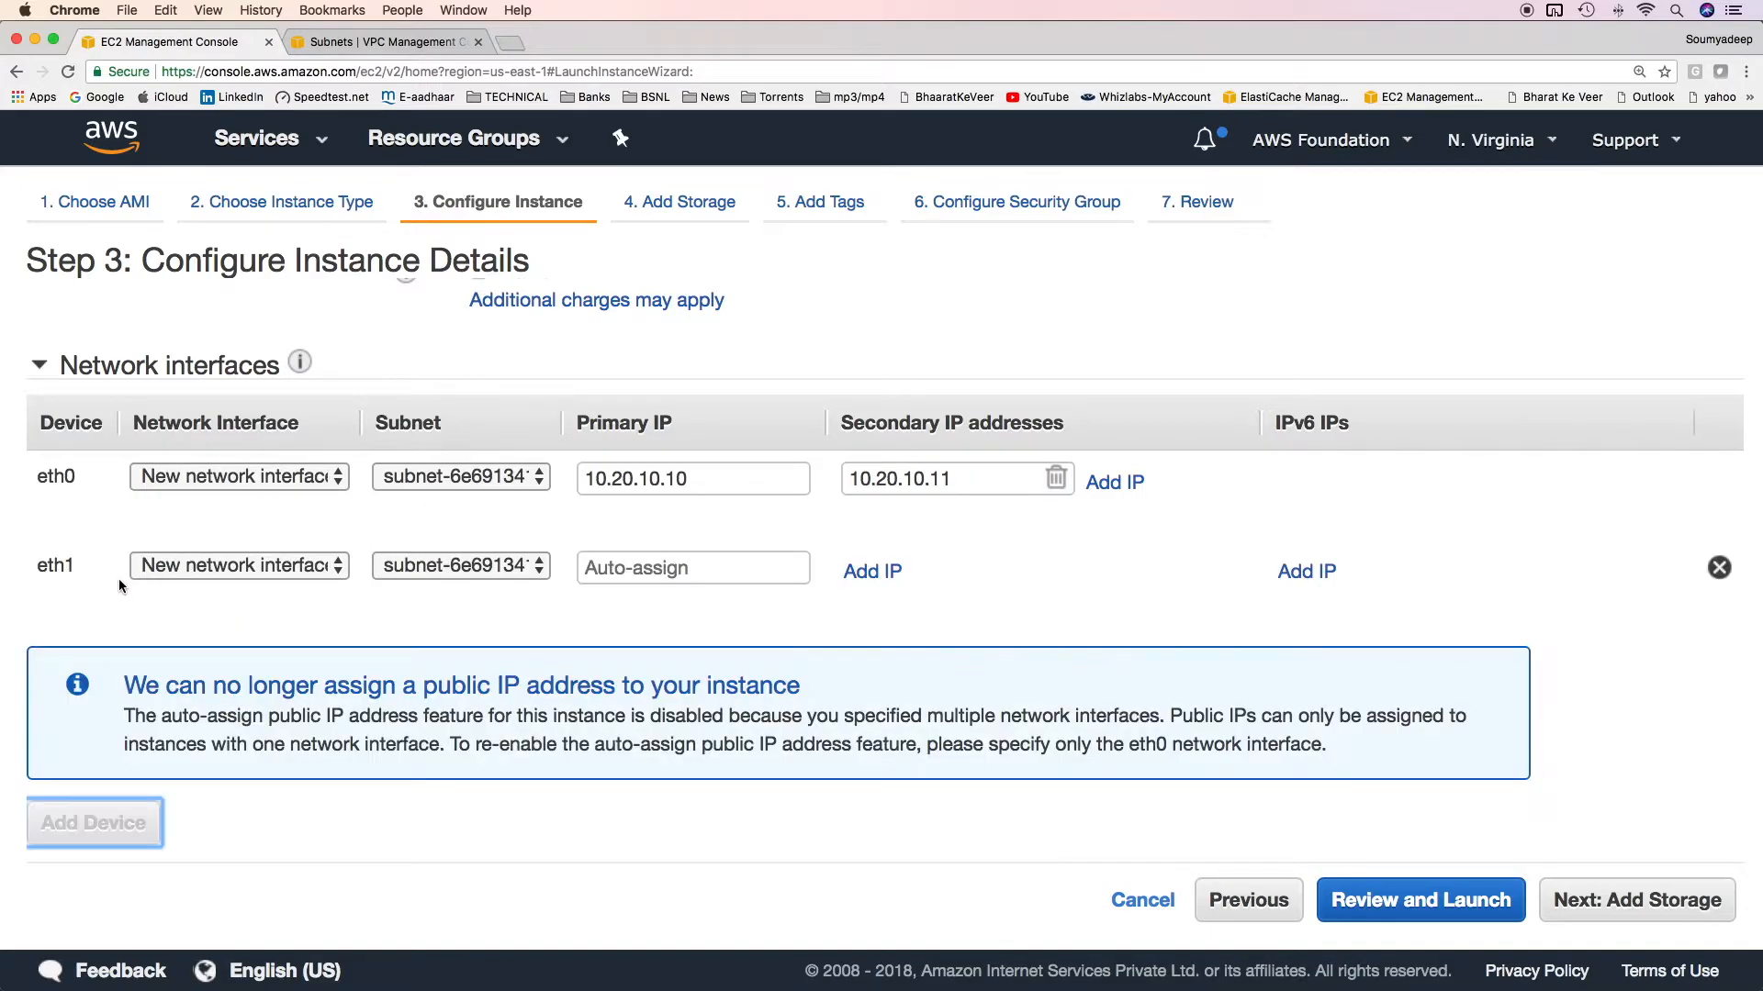
left_click(528, 567)
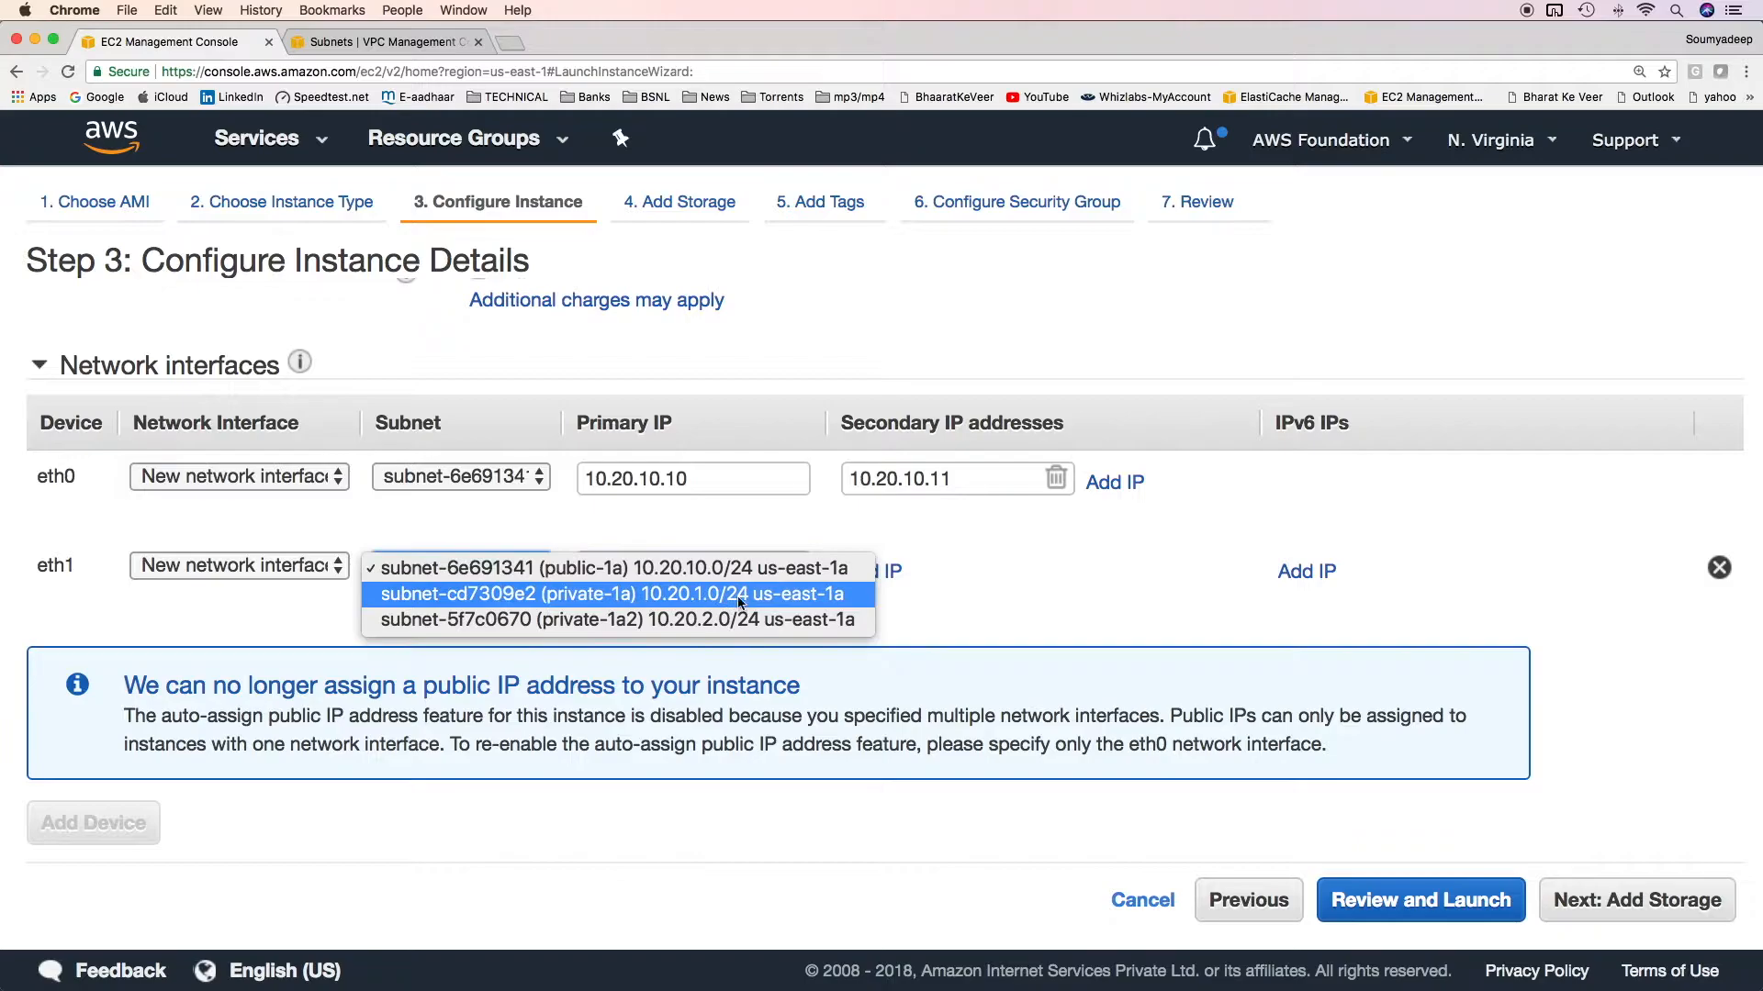
left_click(661, 652)
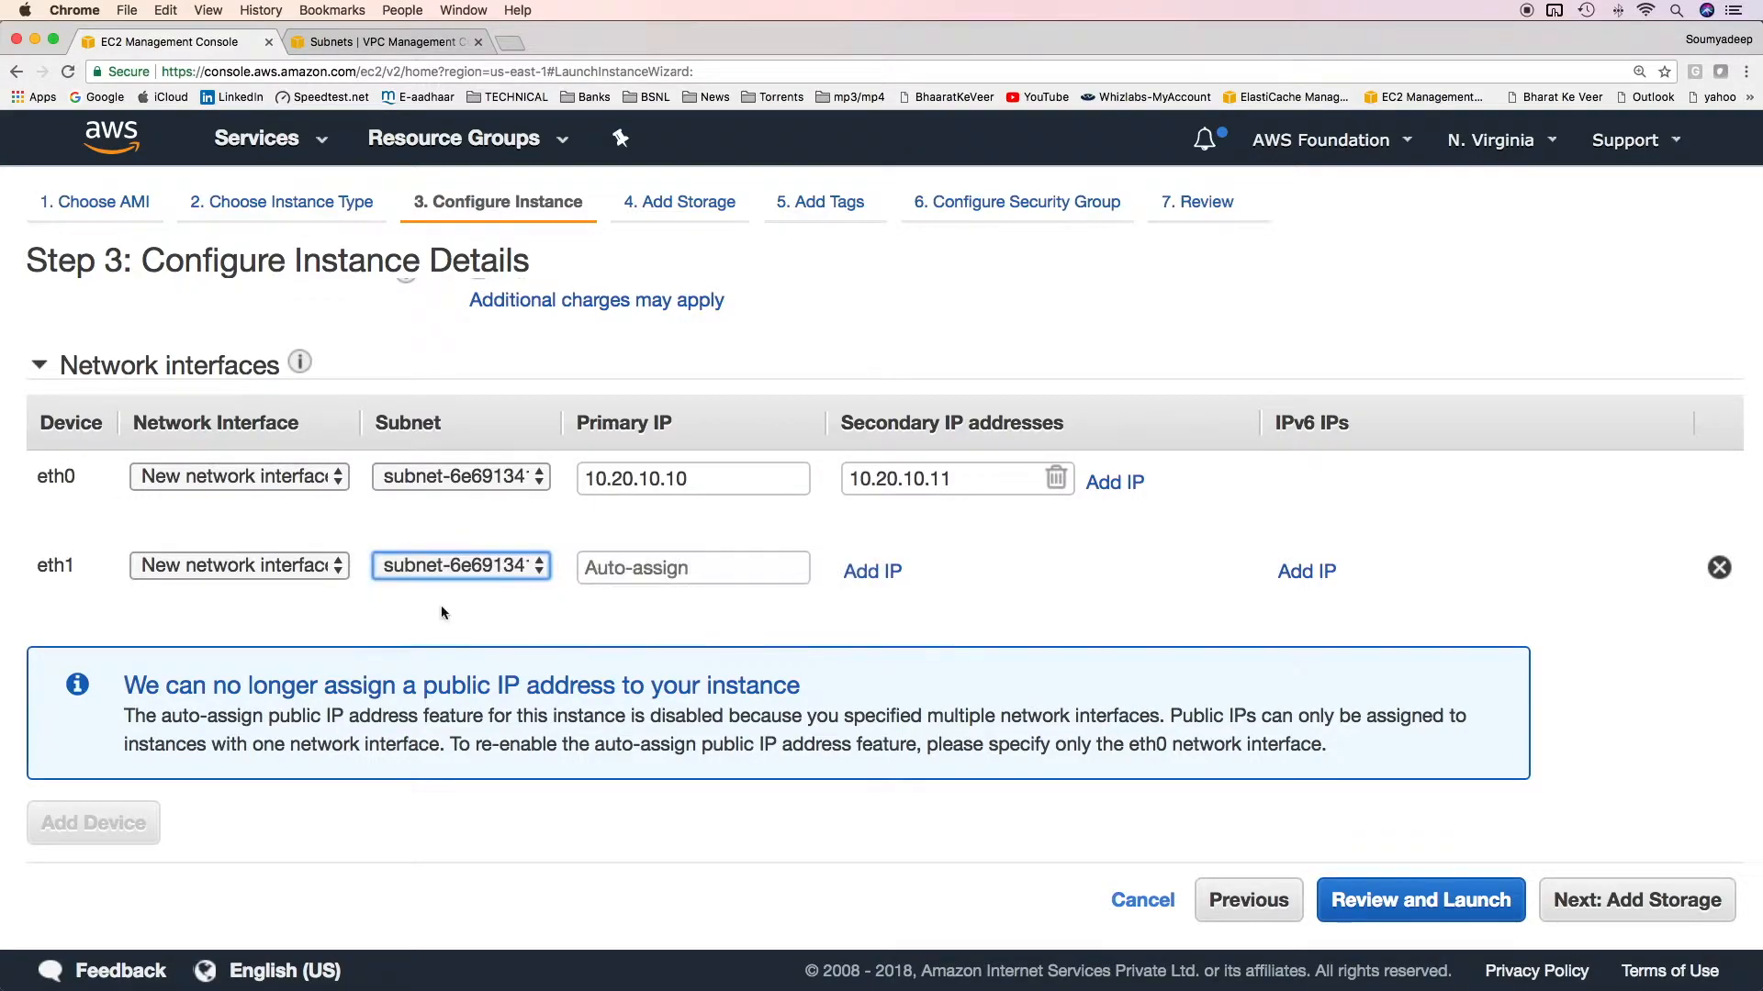
left_click(629, 570)
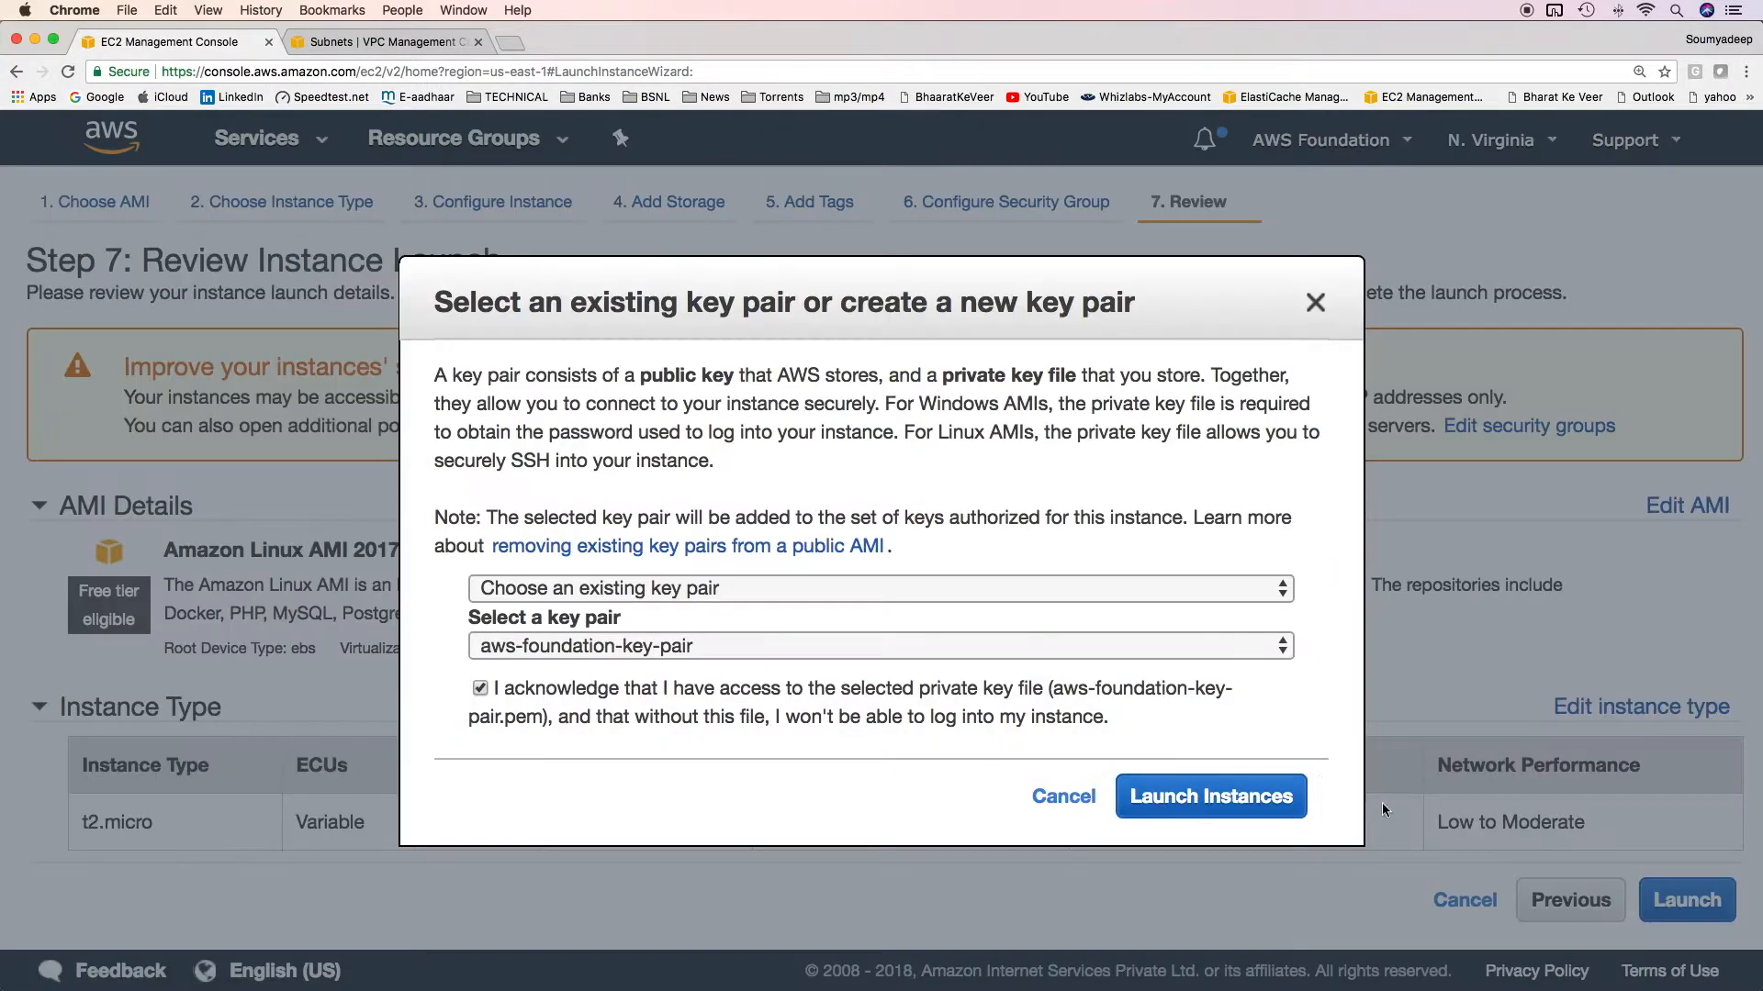
Launch the instance with the existing aws-foundation-key-pair and open the list of network interfaces.
left_click(1198, 788)
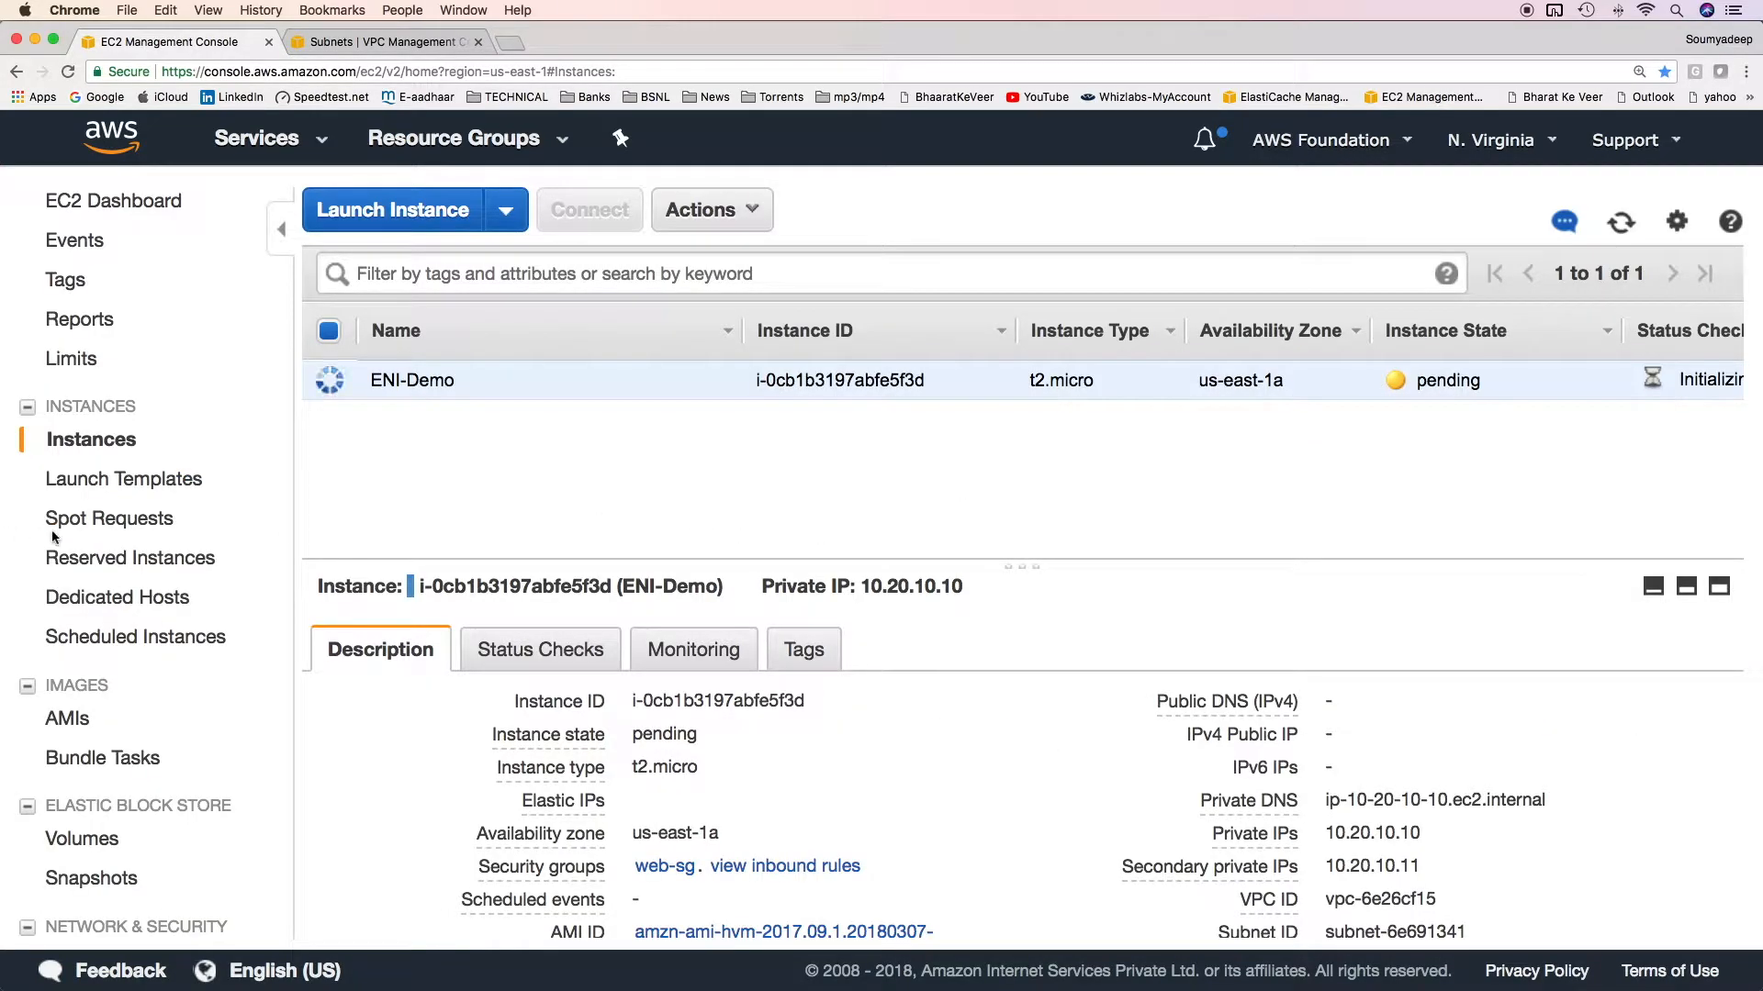
scroll(92, 541, "down", 10)
scroll(172, 550, "up", 3)
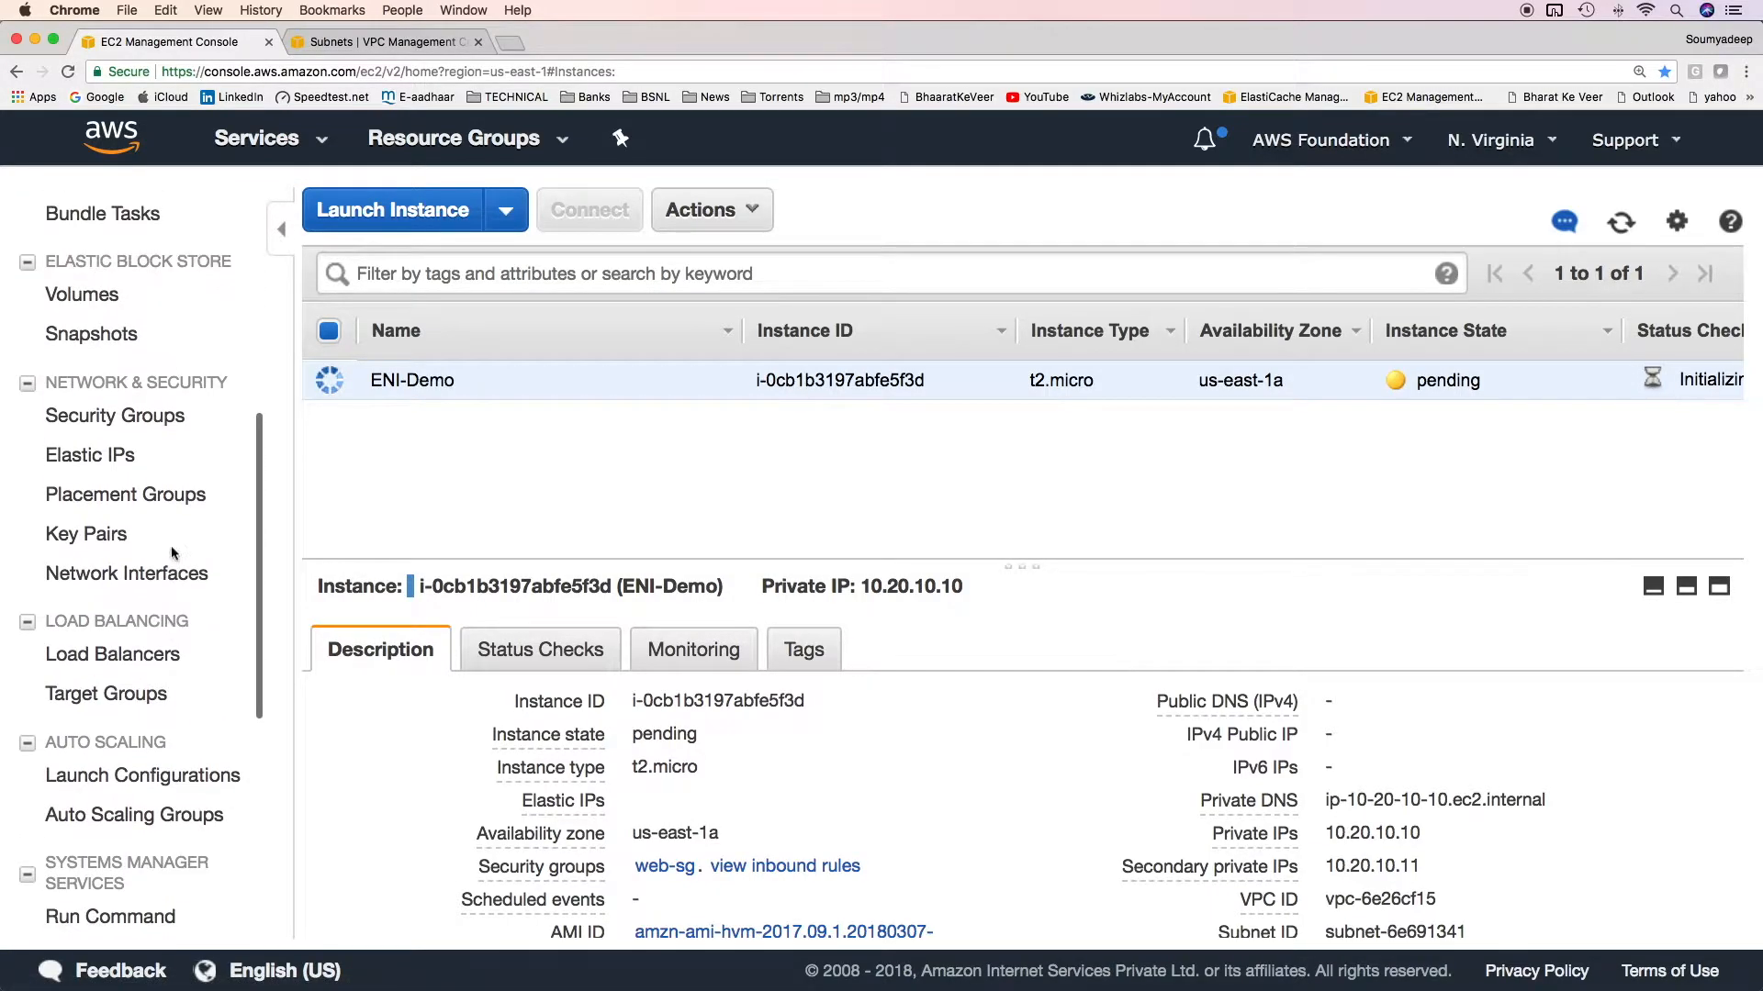
scroll(190, 552, "up", 10)
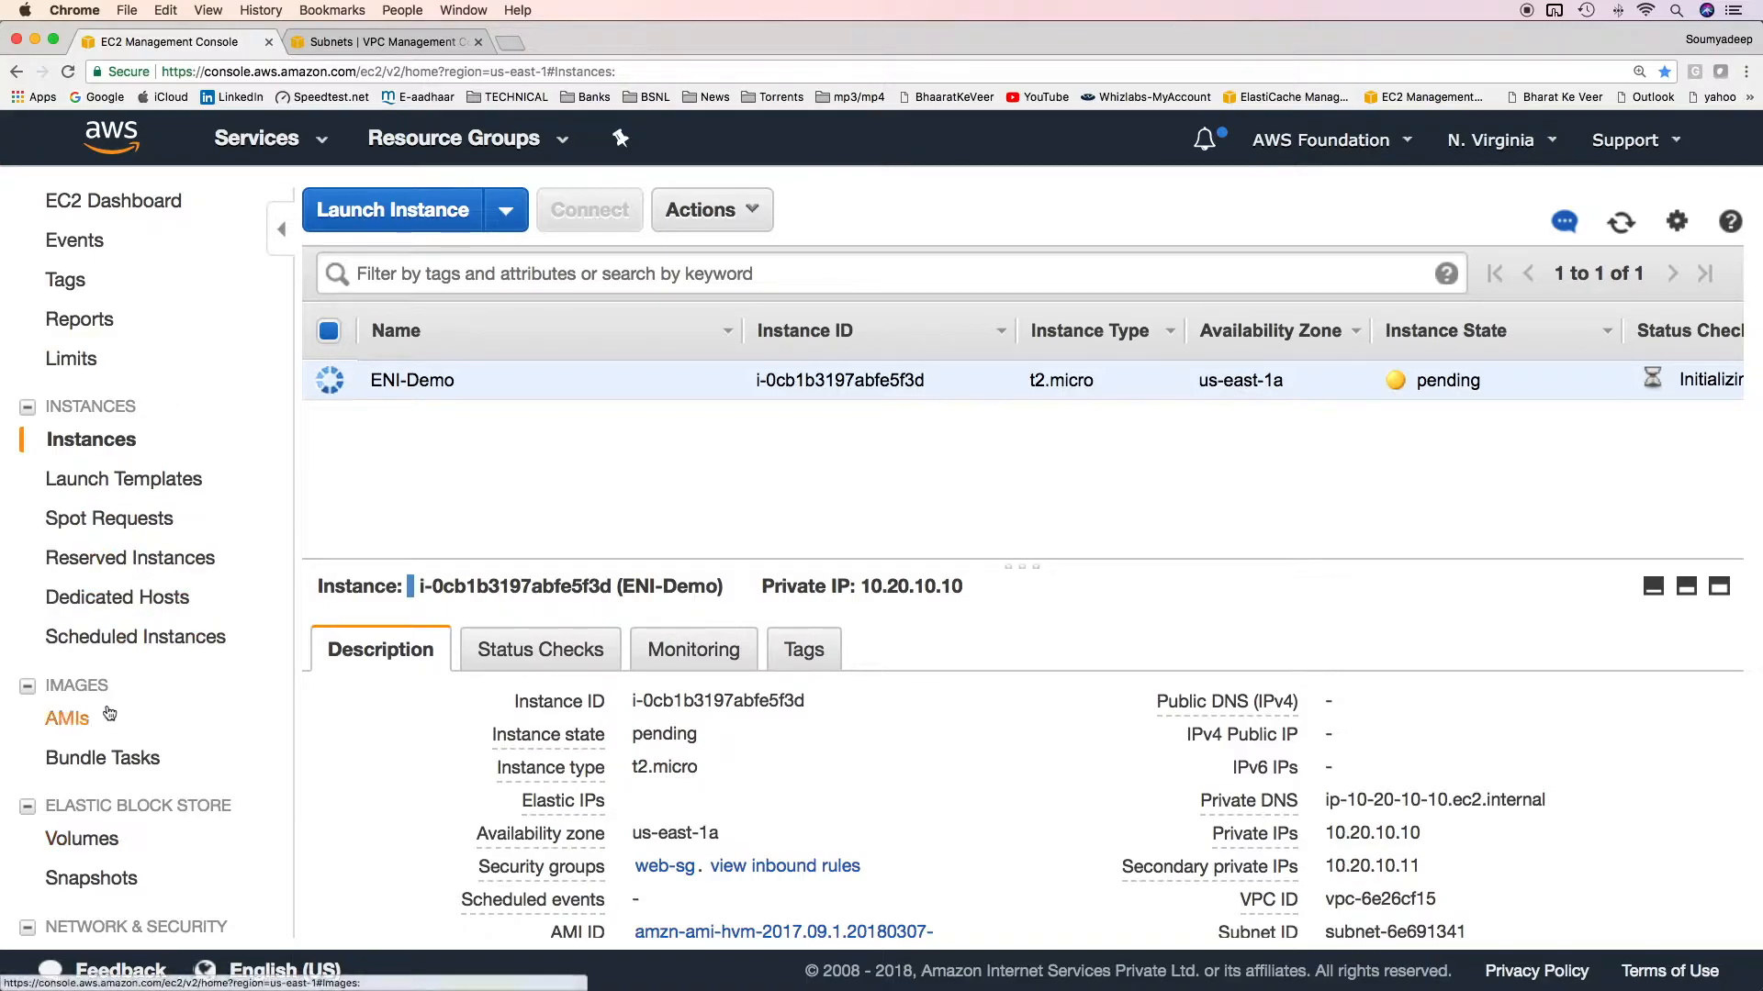
scroll(147, 551, "down", 10)
scroll(138, 427, "down", 8)
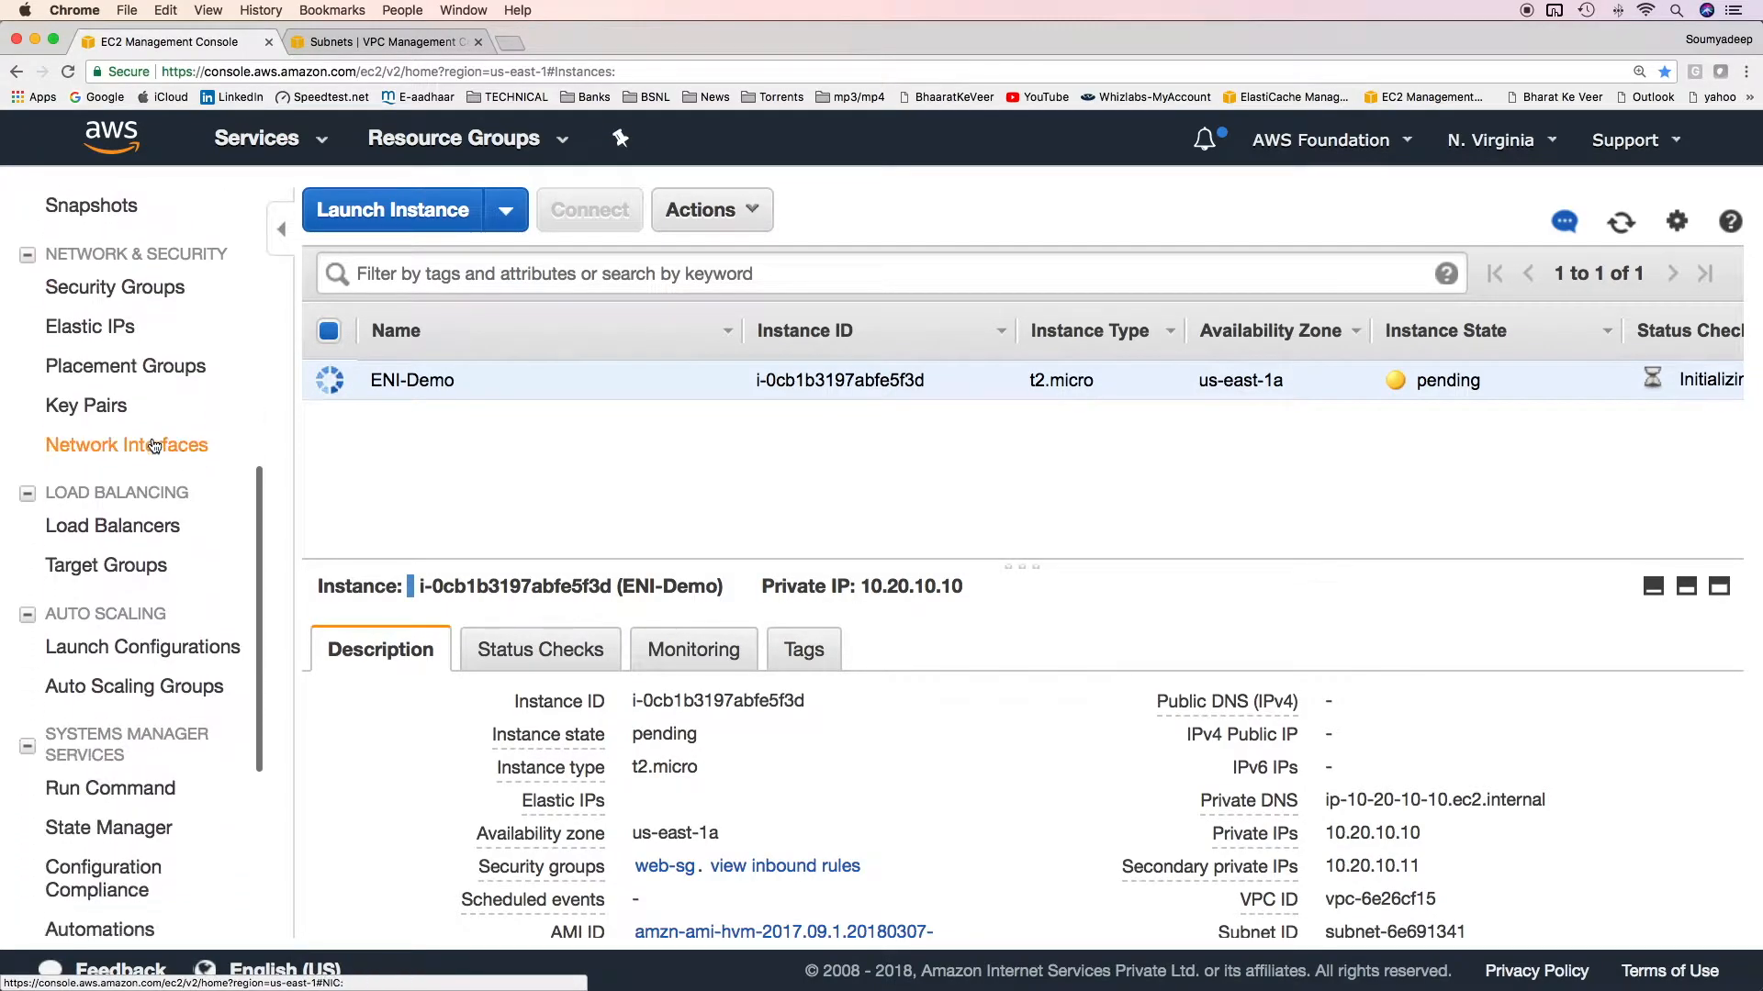
scroll(221, 473, "up", 5)
scroll(220, 473, "up", 1)
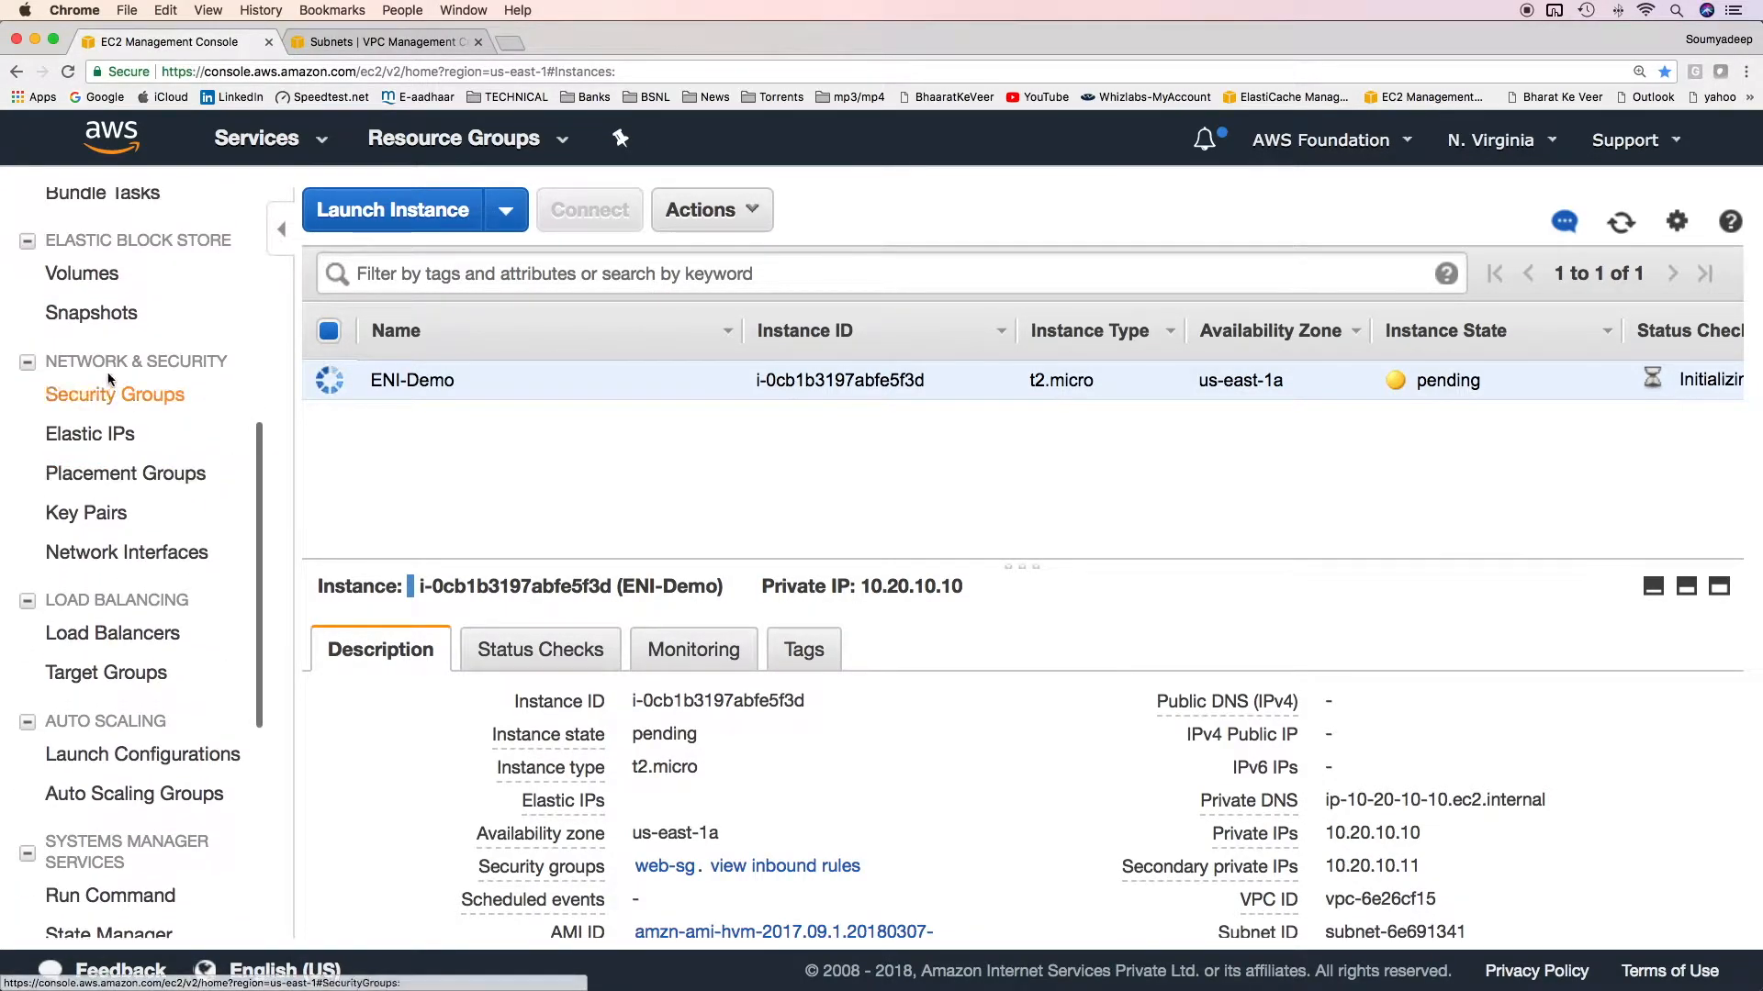
left_click(134, 562)
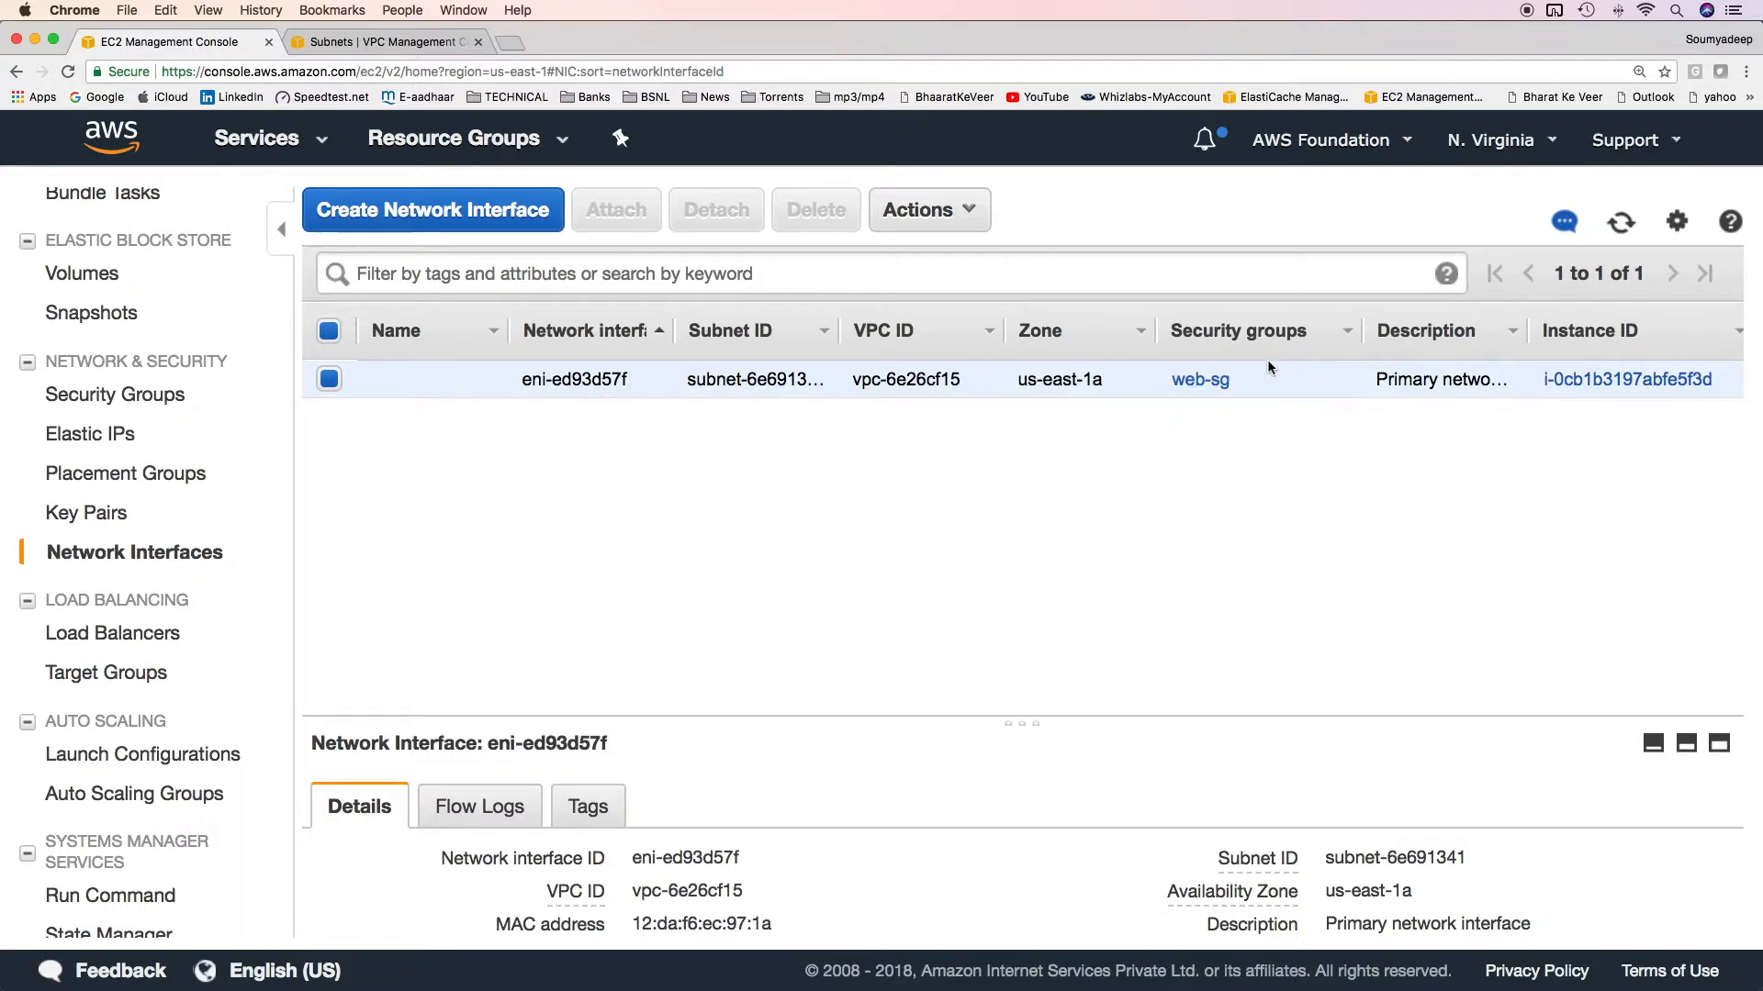
Create a network interface in the public-1a subnet with private IP 10.20.10.20 and the web-sg security group.
left_click(433, 210)
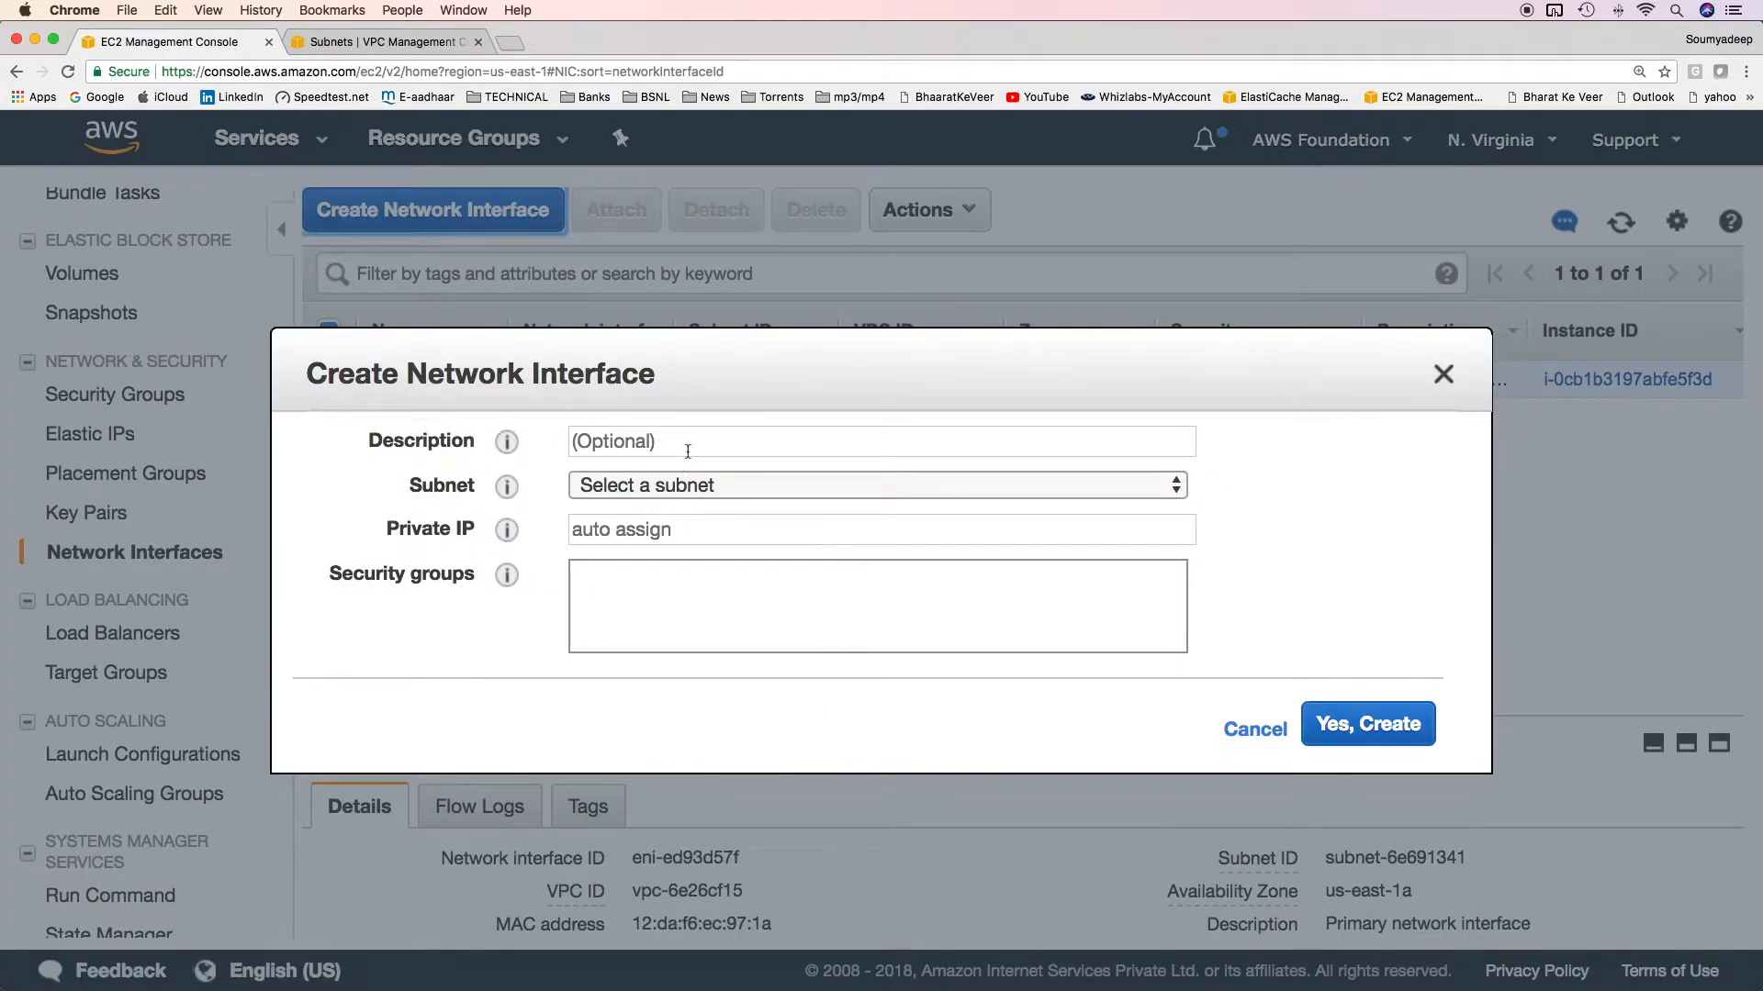
left_click(719, 489)
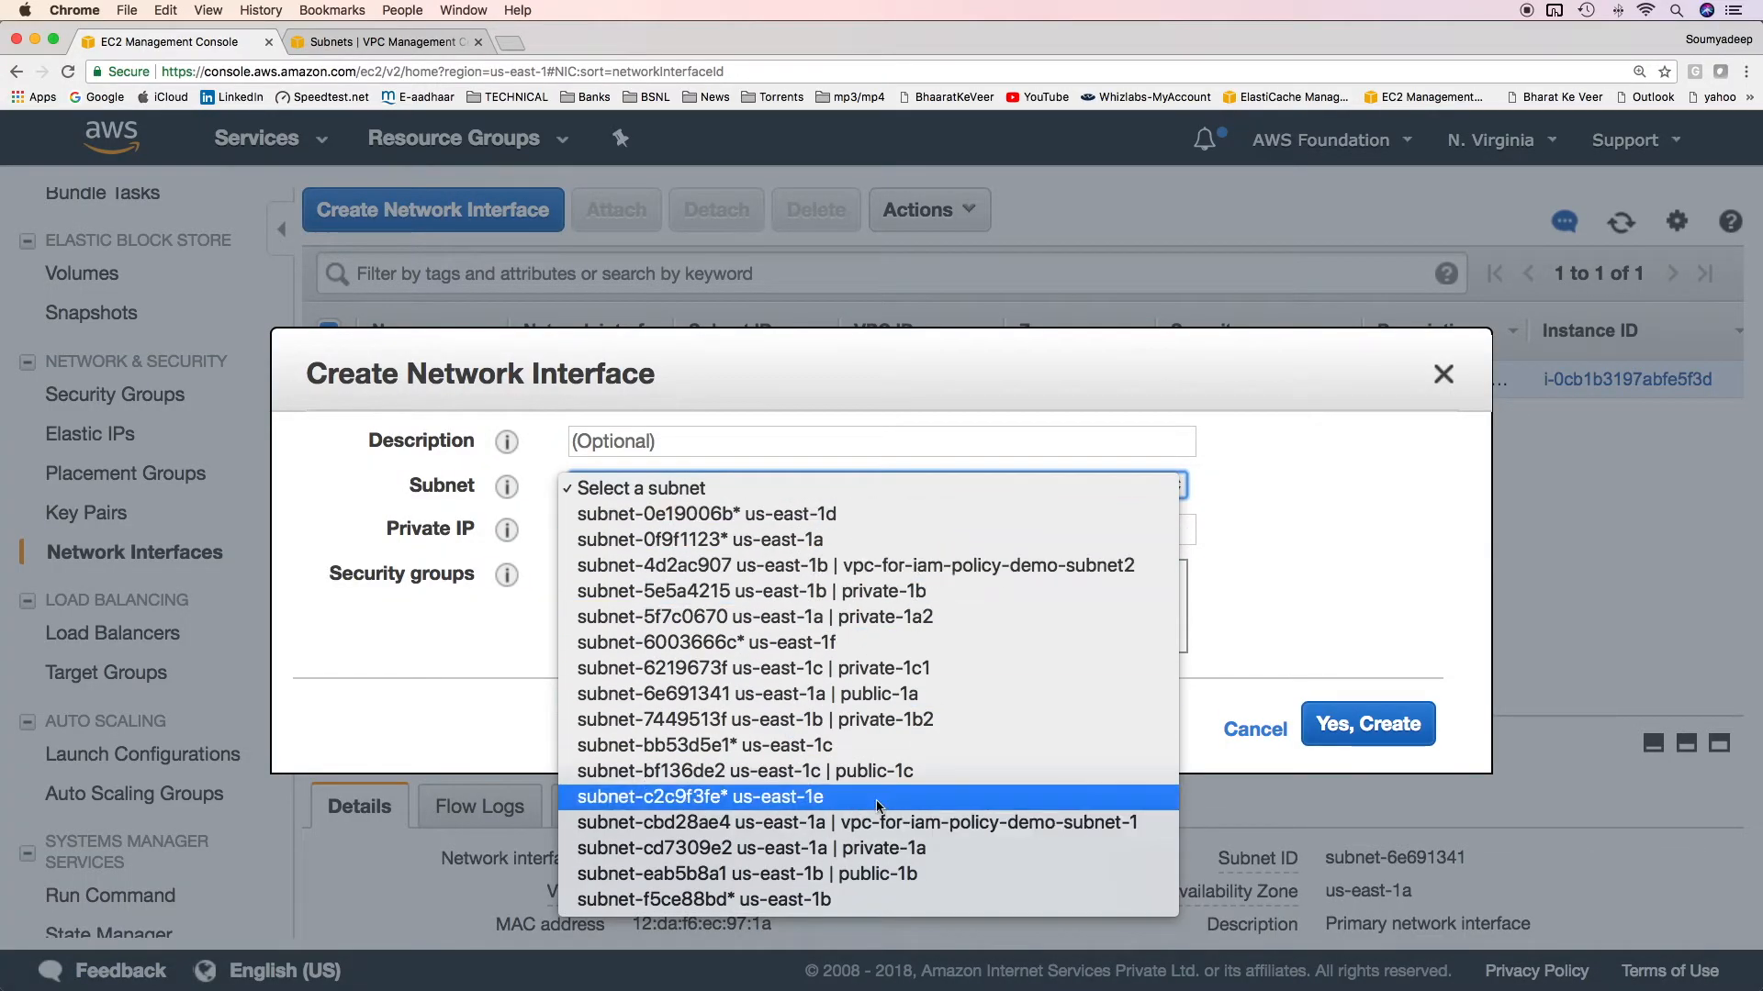
left_click(930, 692)
left_click(750, 533)
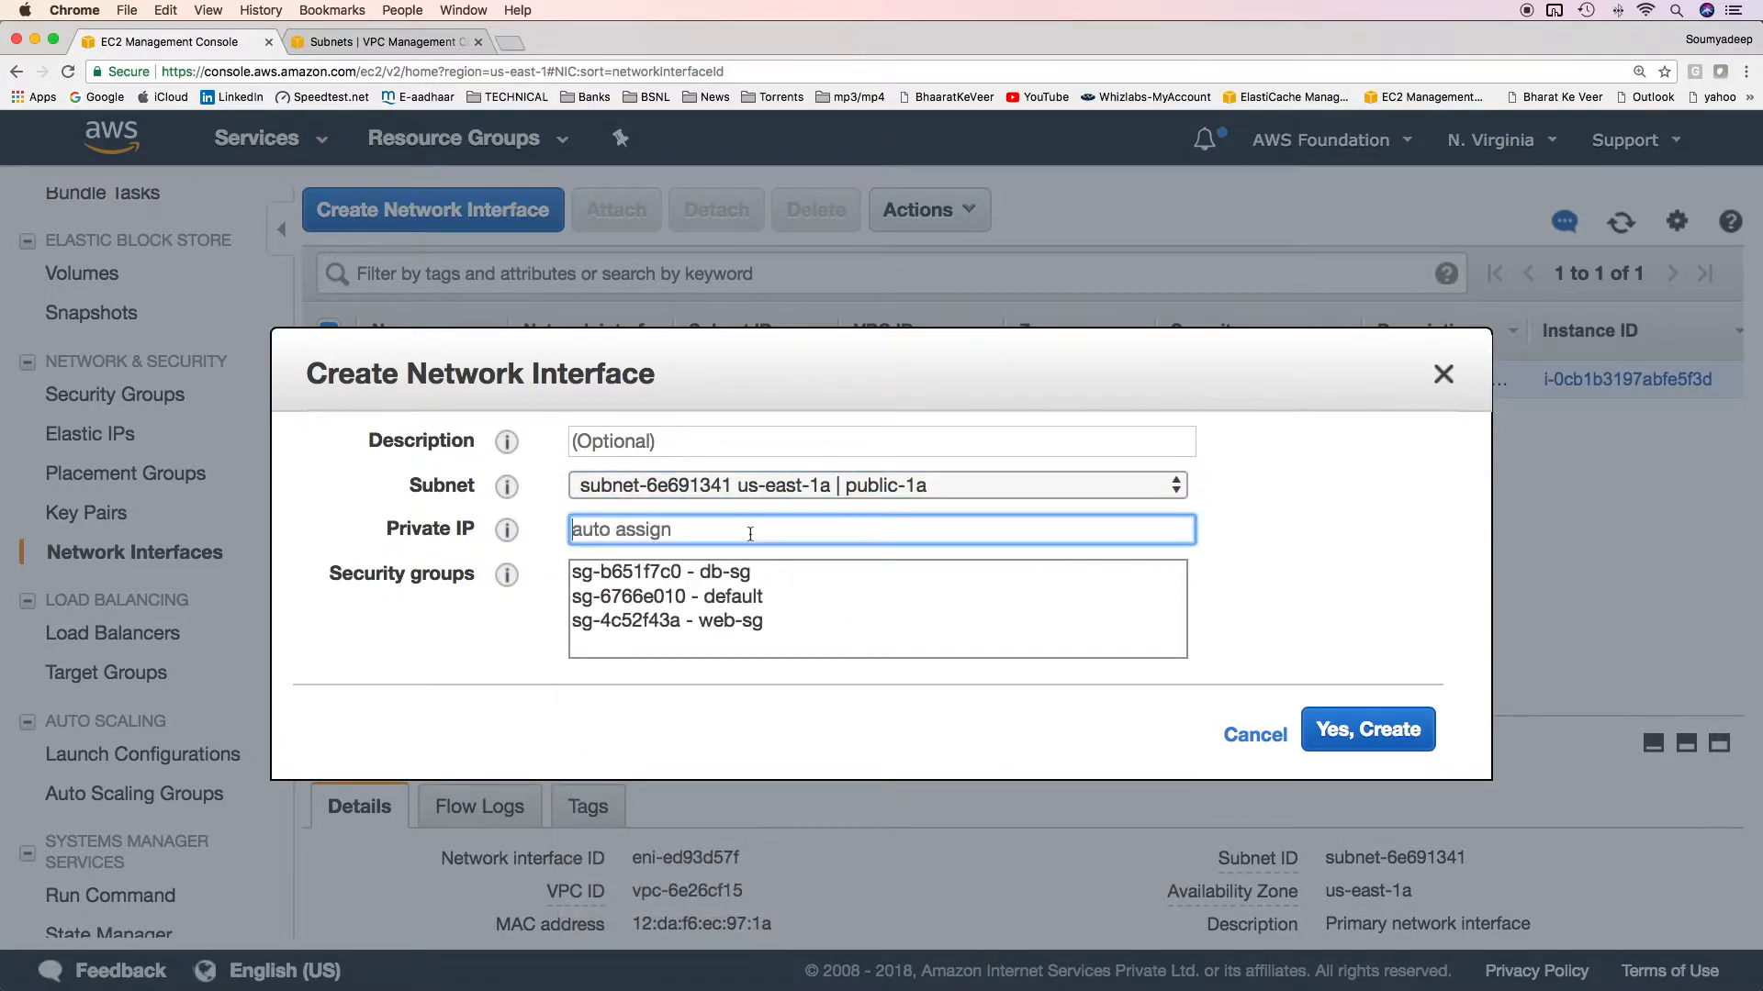
type("10.20.10.0/24")
key("BackSpace")
key("BackSpace")
key("BackSpace")
key("BackSpace")
type("20")
left_click(740, 622)
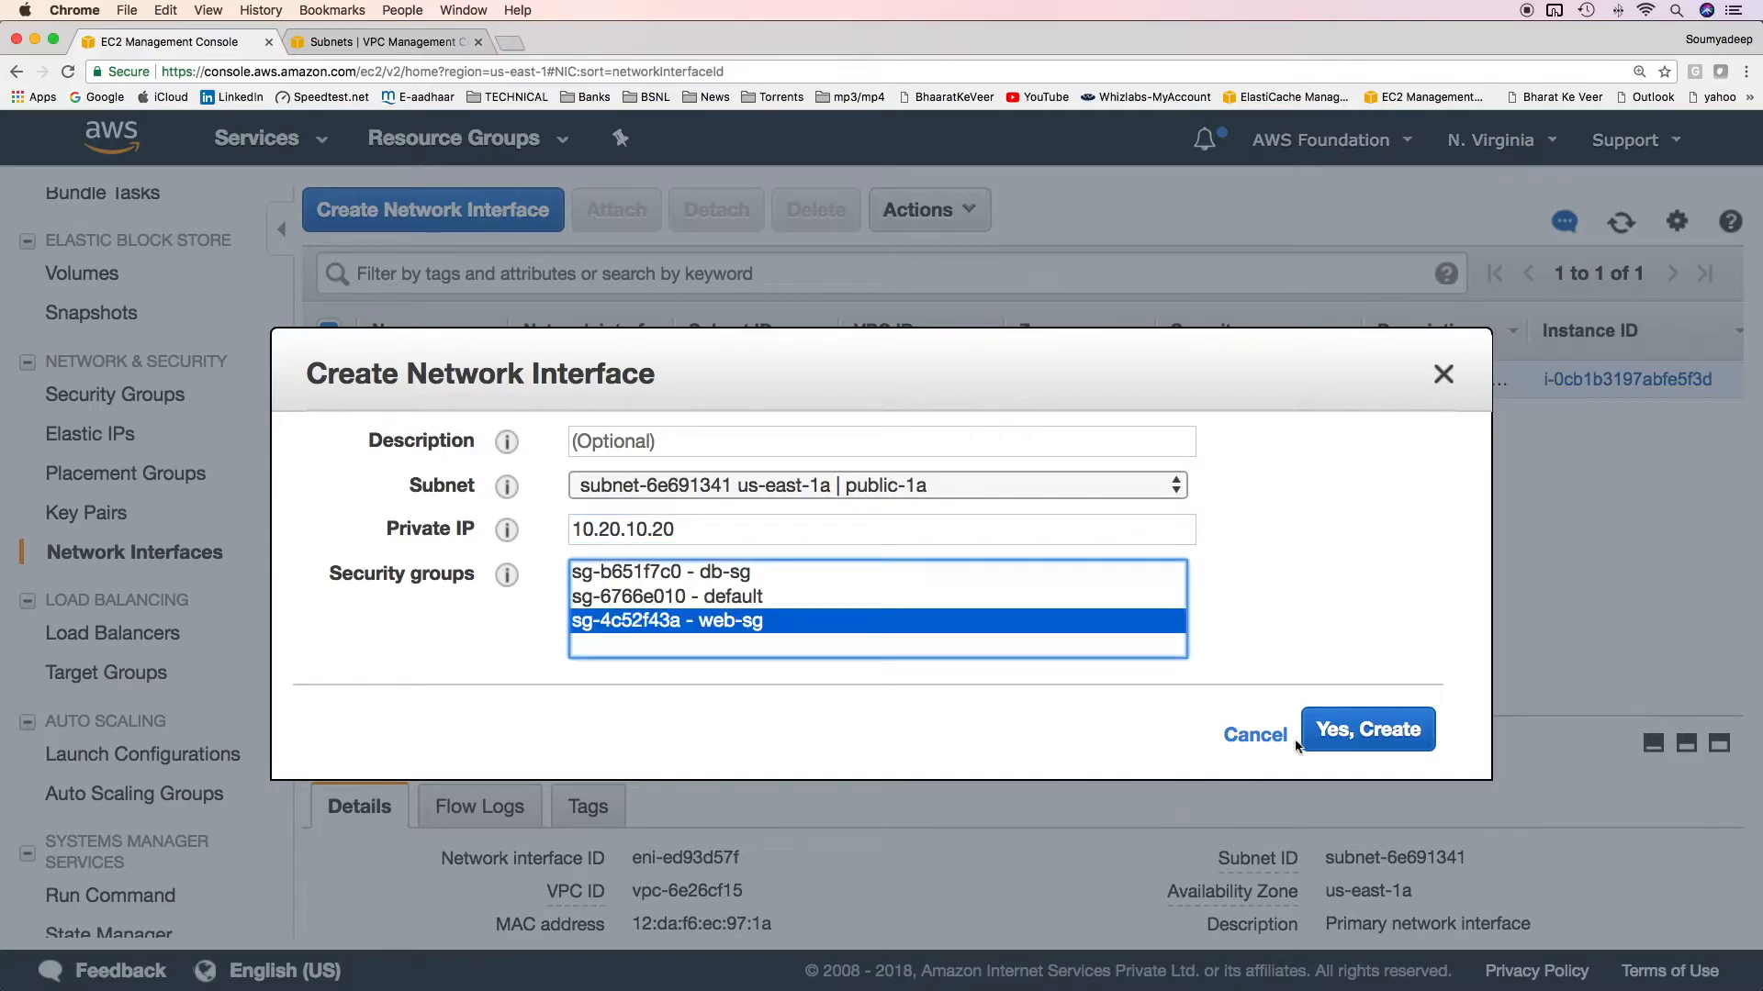
left_click(1349, 731)
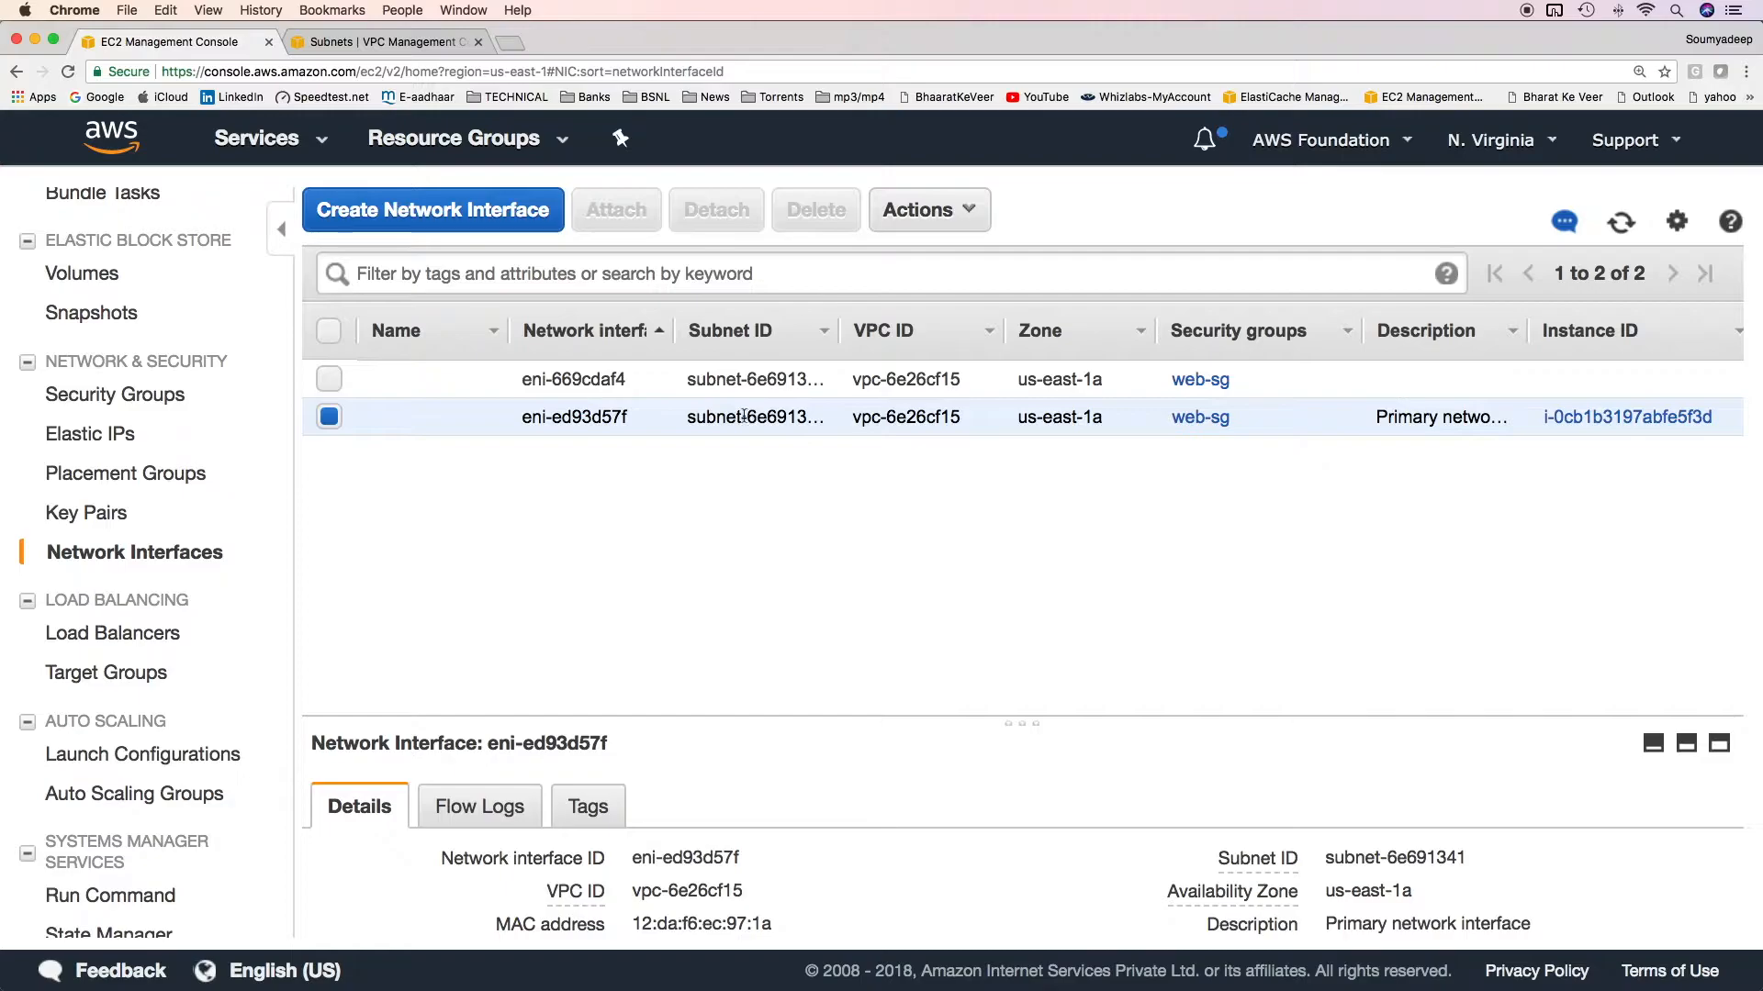
Name the new network interface ENI-2 and attach it to the ENI-Demo instance.
left_click(347, 386)
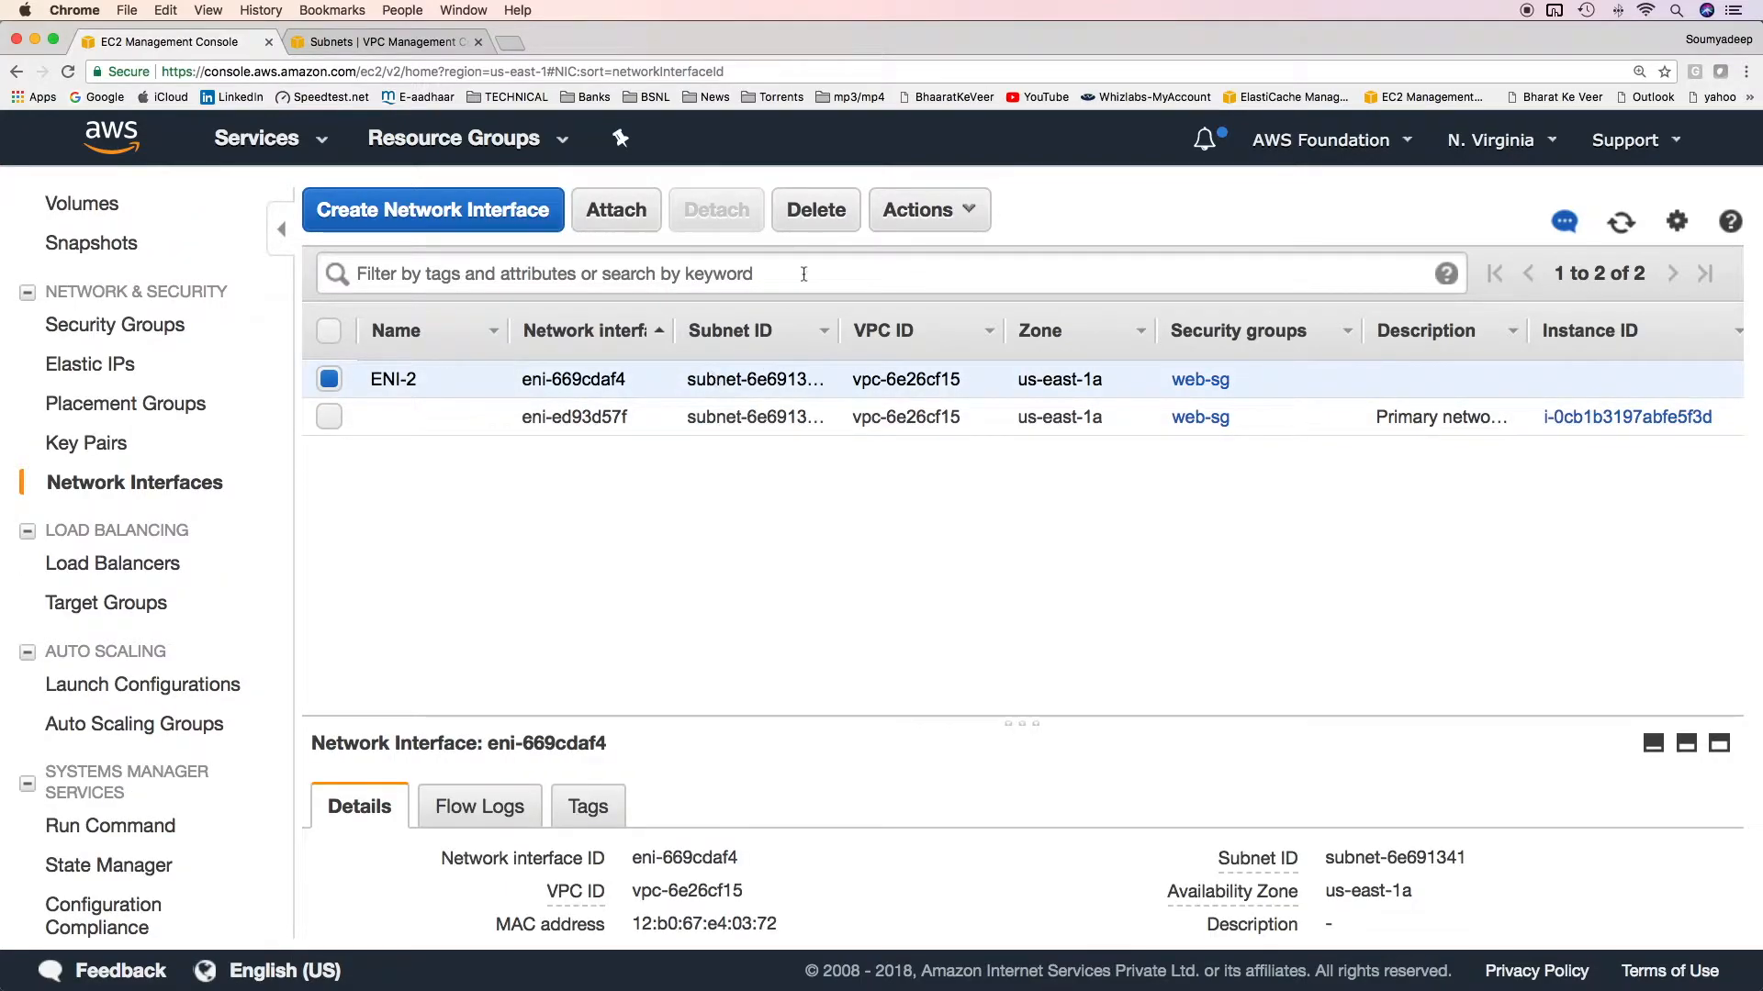
left_click(927, 211)
left_click(962, 264)
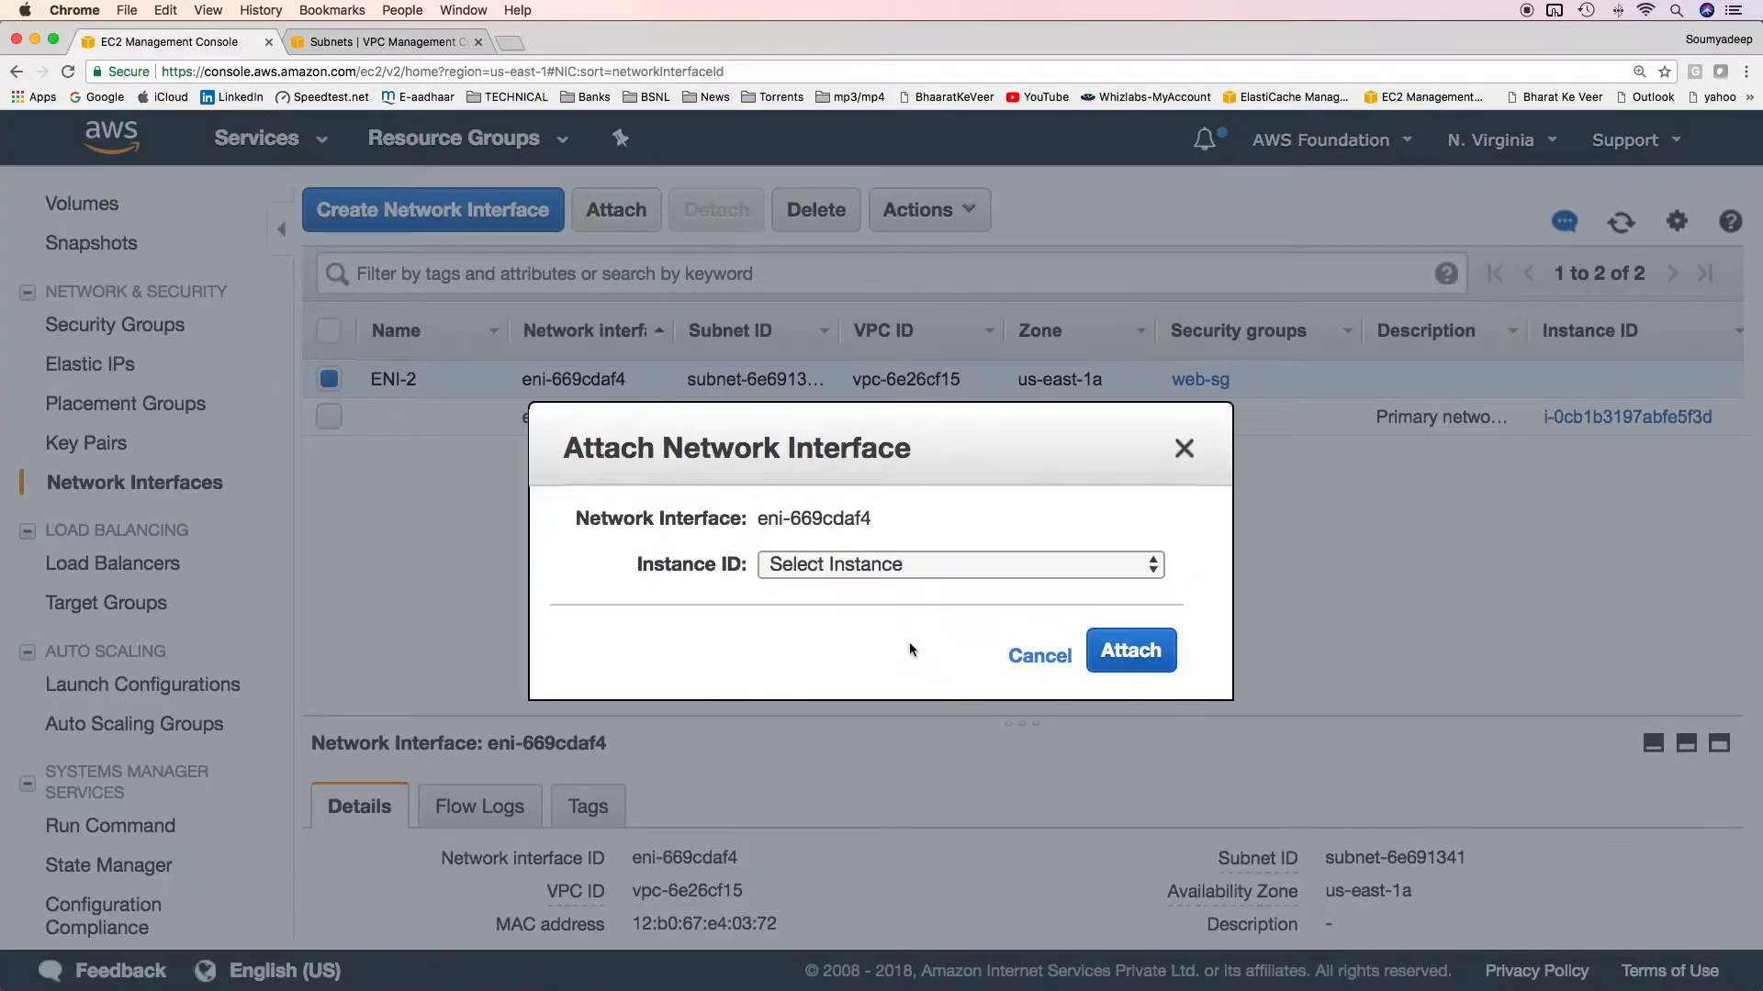
left_click(952, 571)
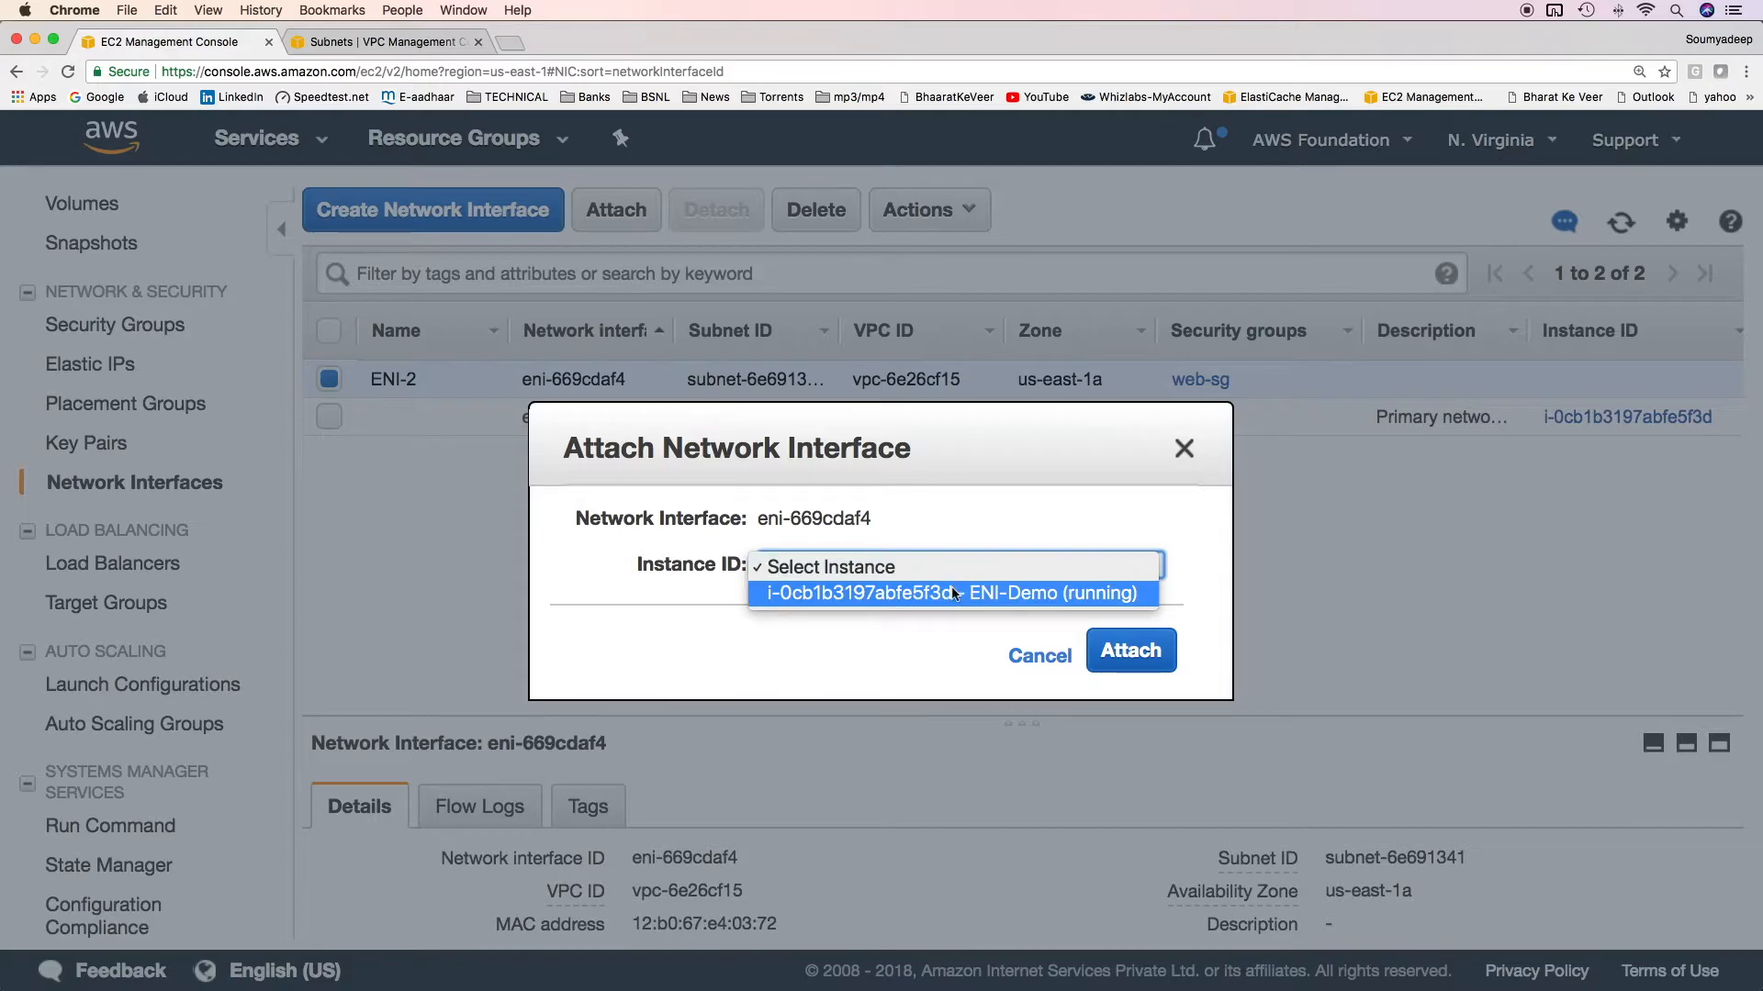
left_click(952, 592)
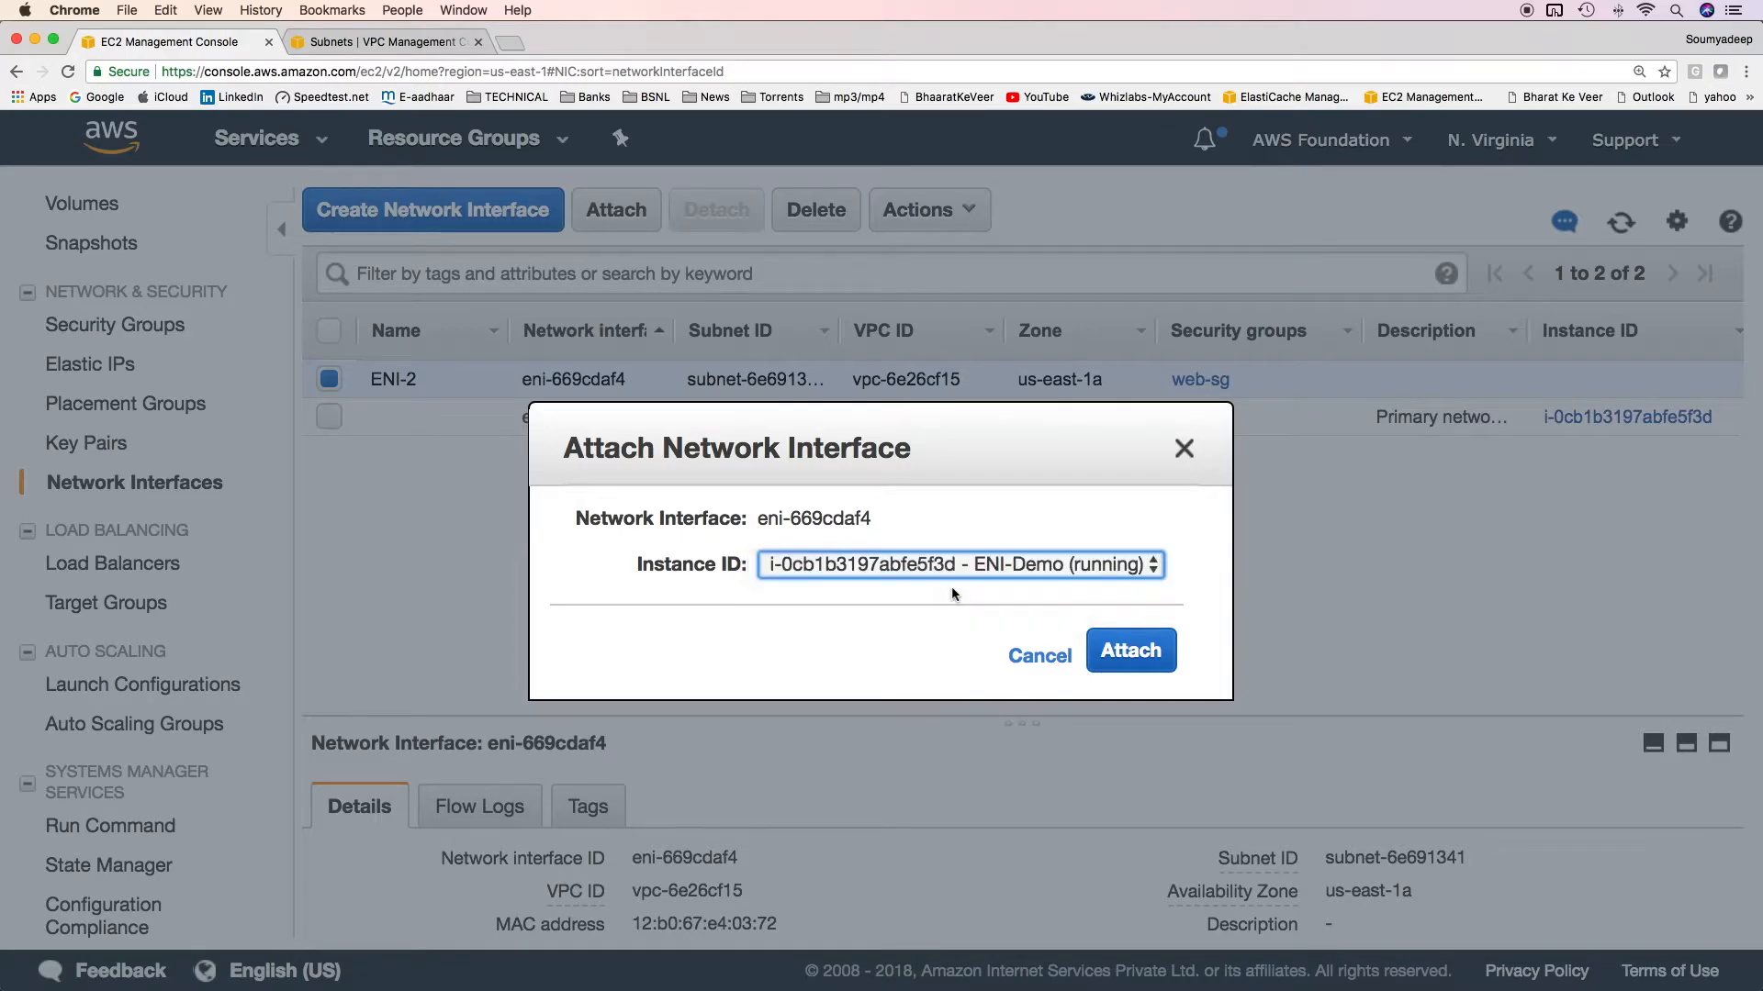
left_click(1138, 654)
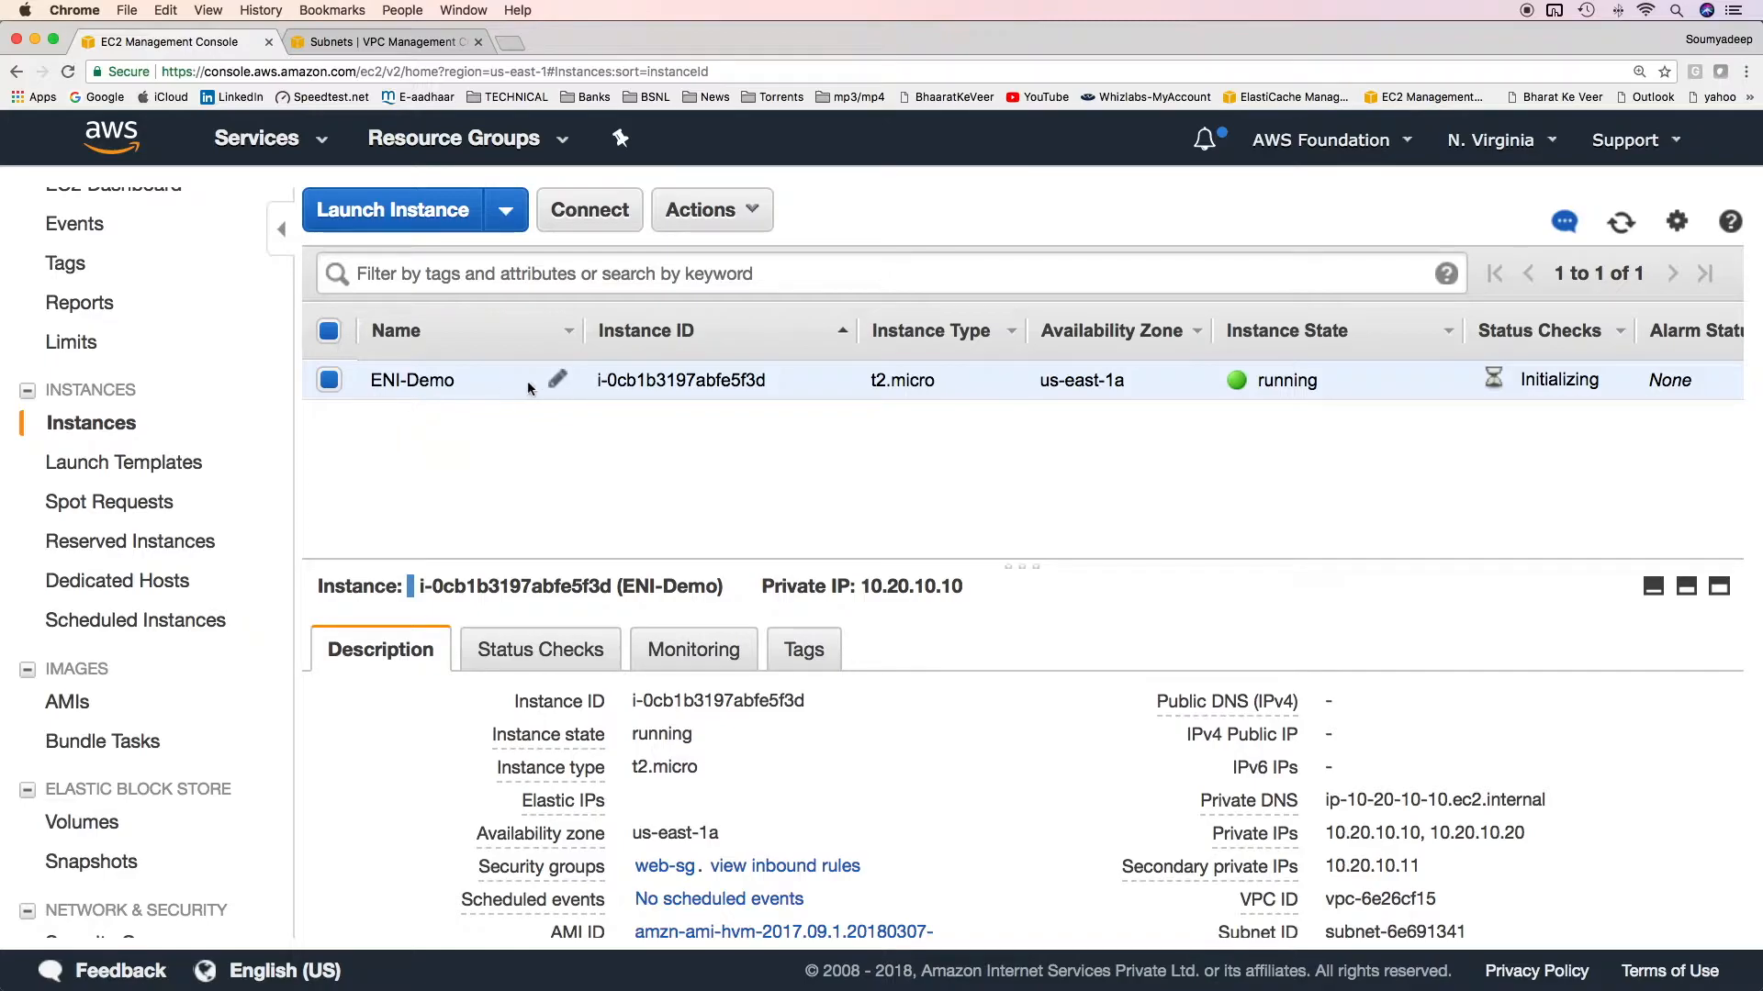
Circle the ENI-Demo instance's network interfaces in red with Deskscribble and draw an arrow to them from the instance name.
left_click_drag(1022, 562, 1036, 430)
scroll(873, 771, "down", 5)
key("super+Tab")
mouse_move(1381, 507)
left_mouse_down()
mouse_move(1170, 482)
mouse_move(1189, 574)
mouse_move(1389, 528)
left_mouse_up()
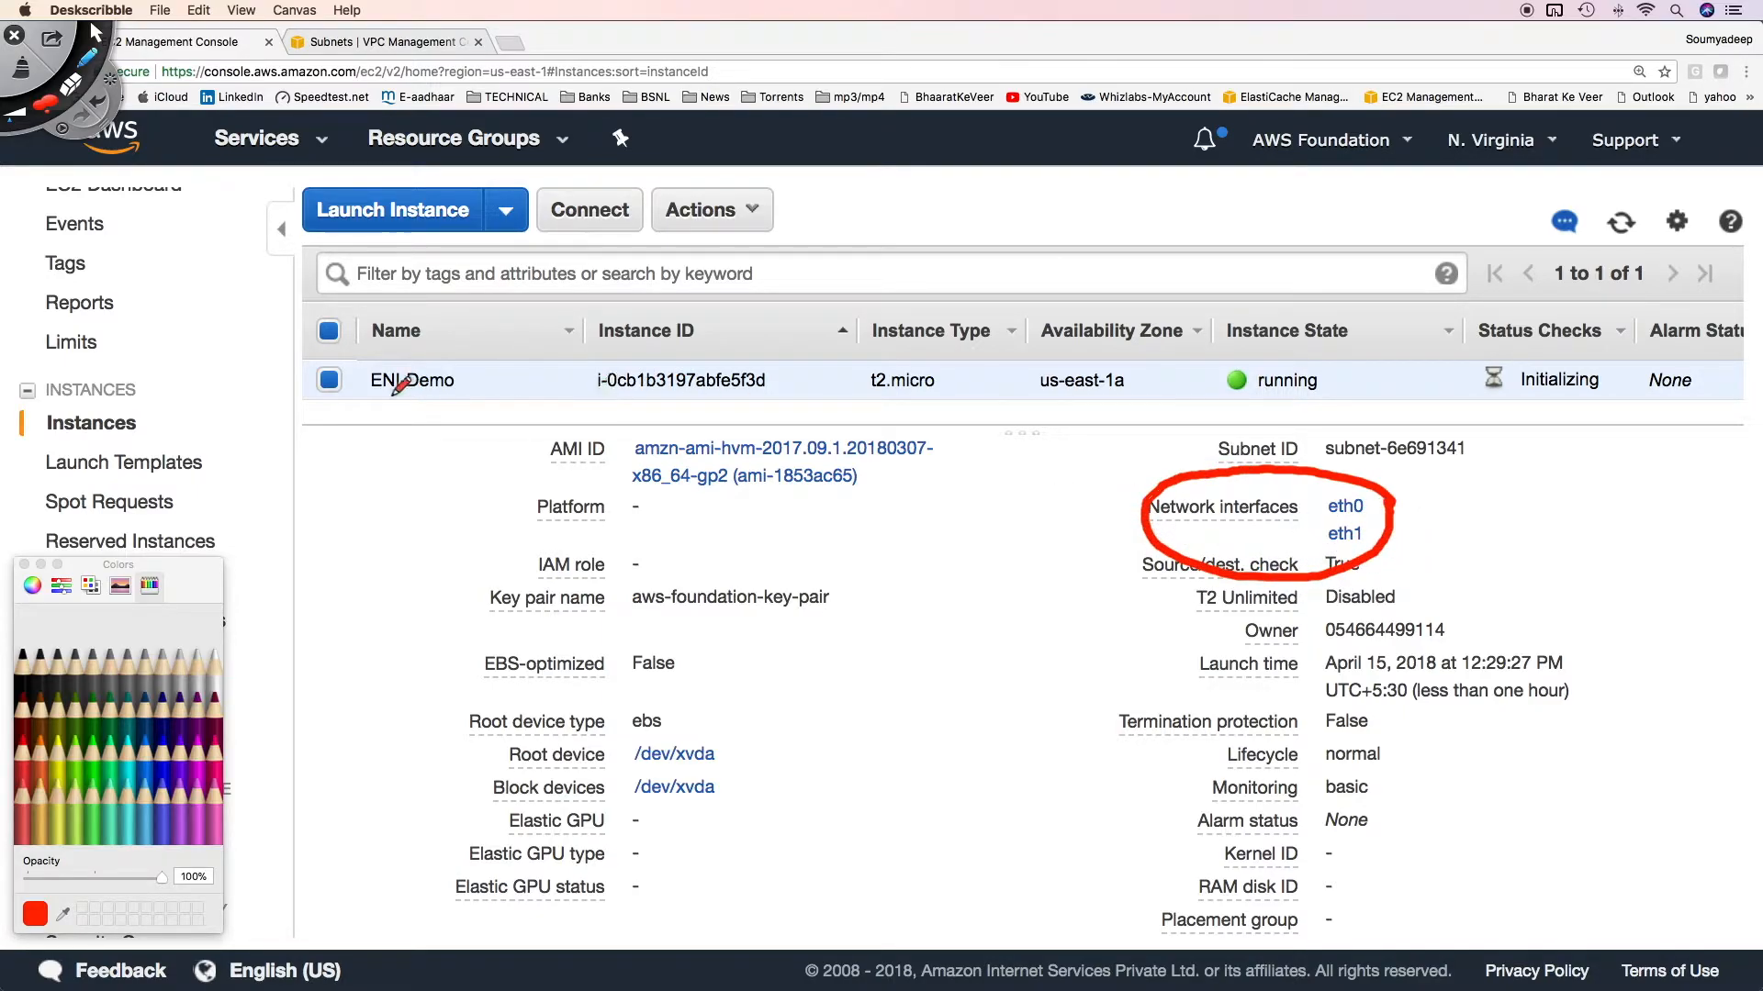
left_click_drag(426, 401, 1112, 469)
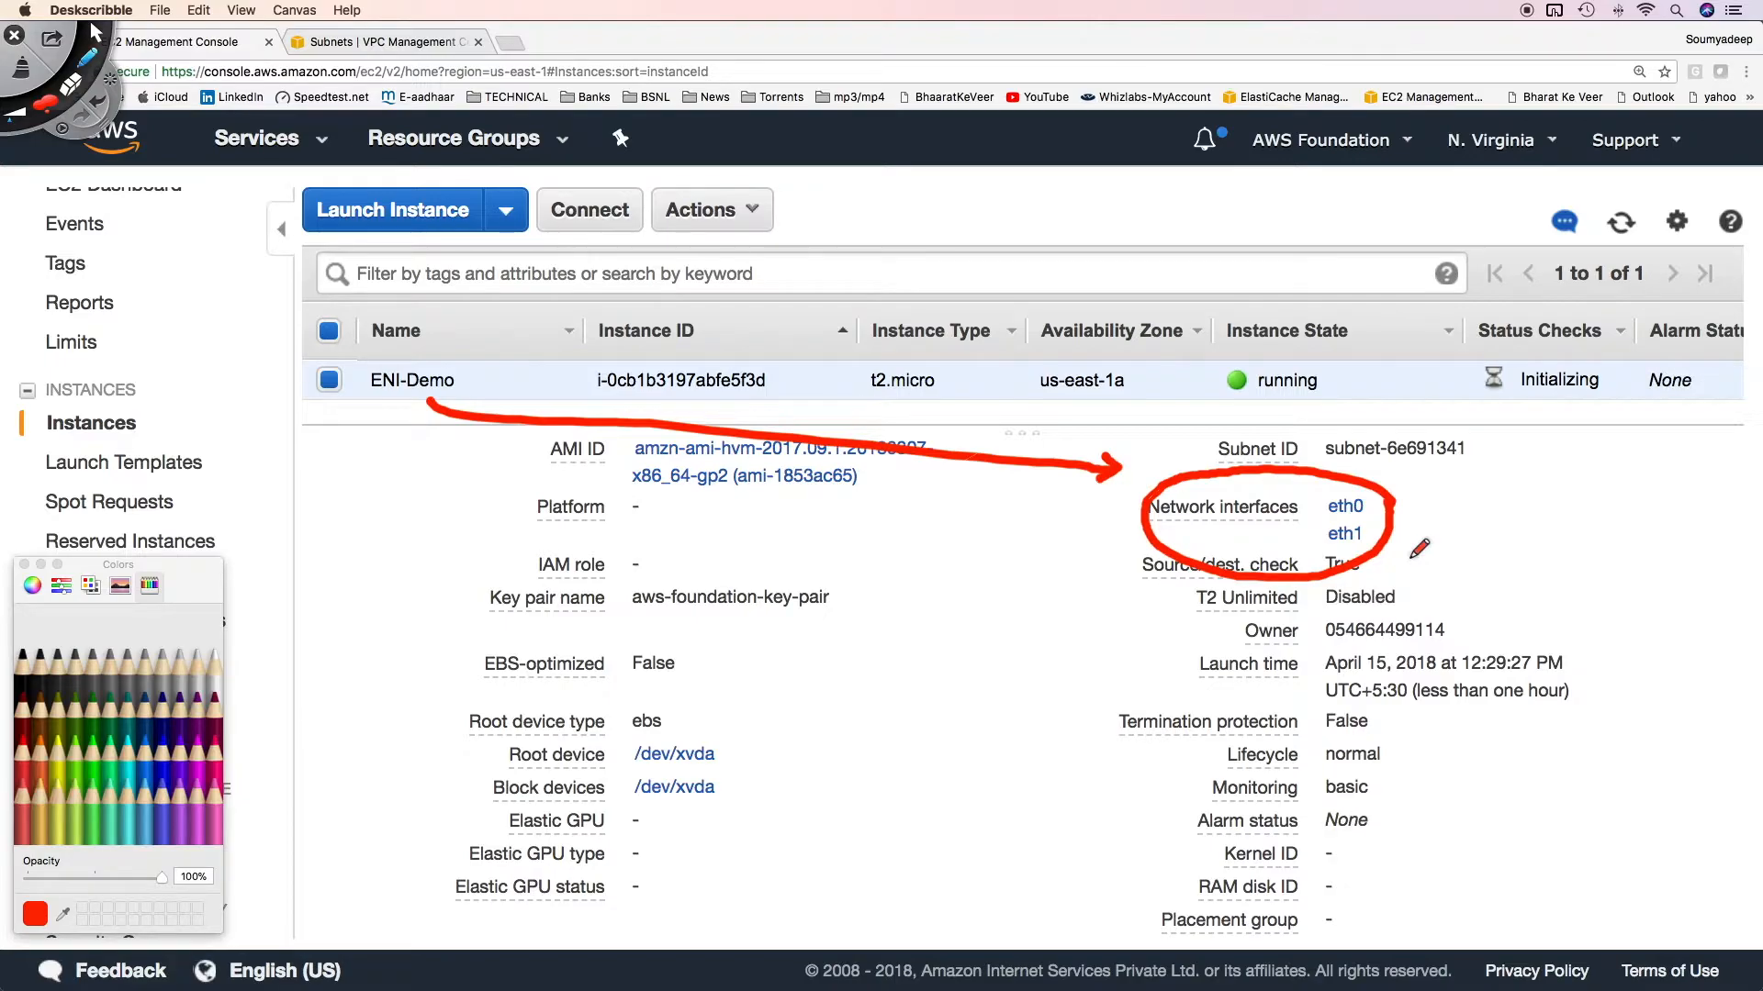
Mark eth0 and its private IPs 10.20.10.10 and 10.20.10.11 in red with a connecting arrow, and link eth1 to 10.20.10.20.
left_click_drag(1322, 530, 1388, 527)
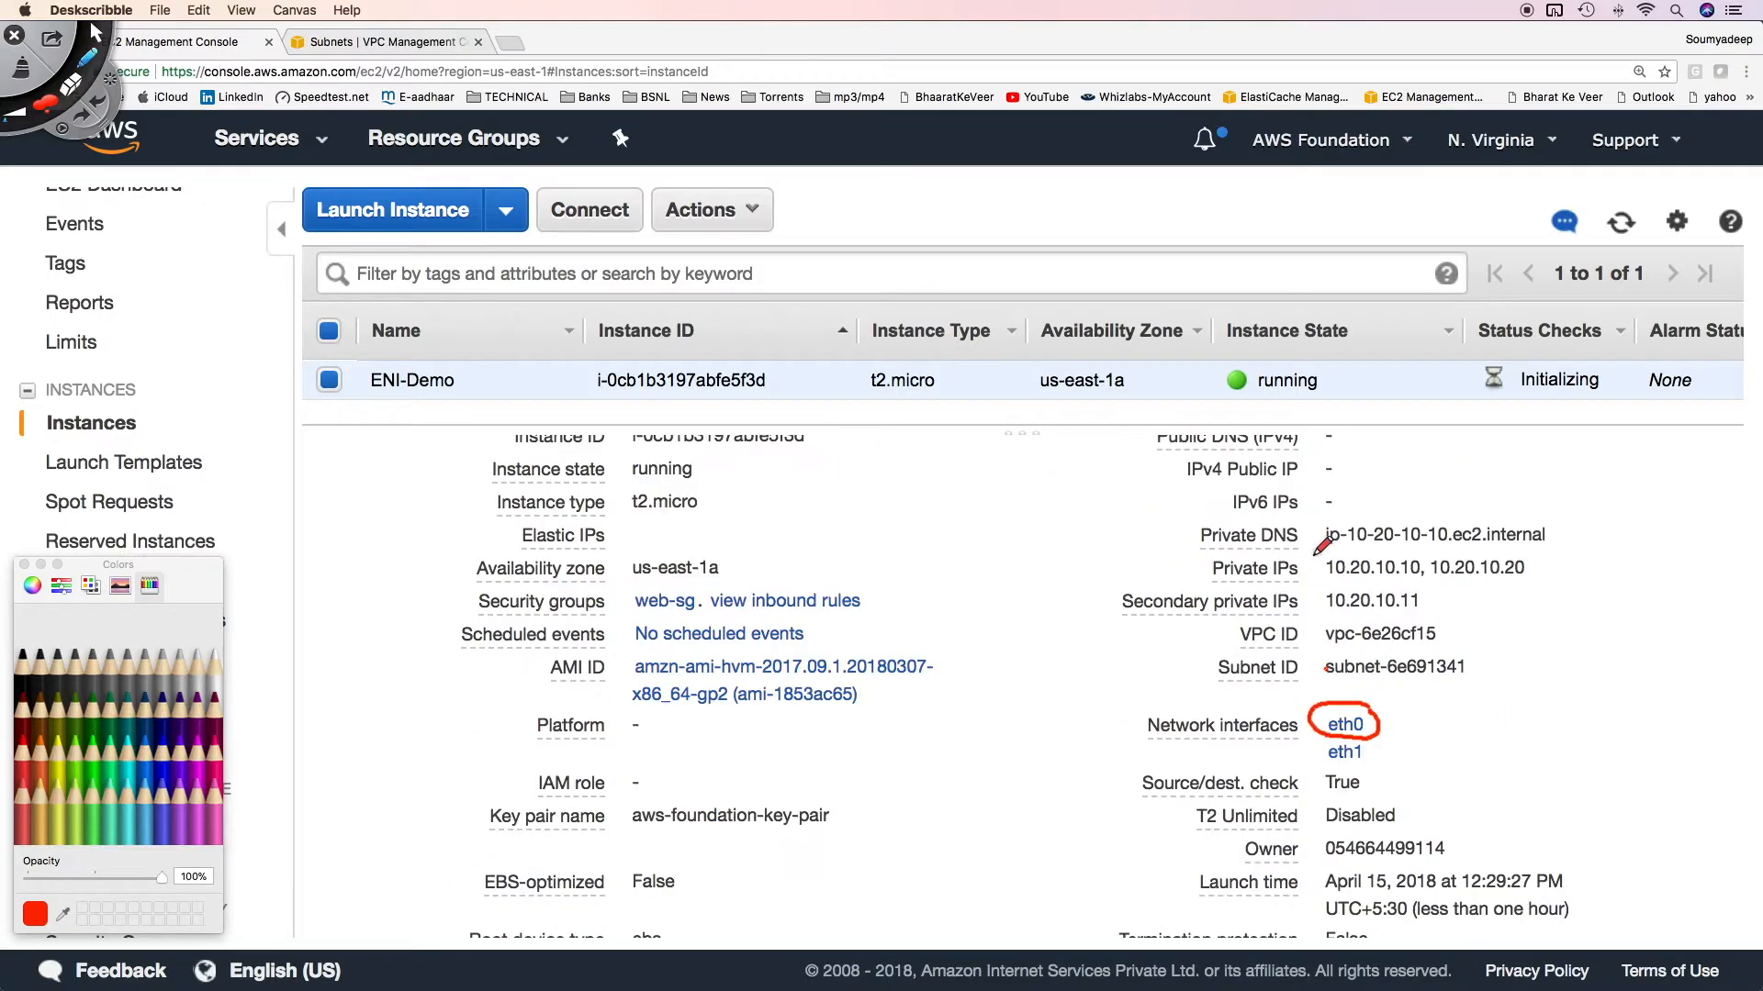
mouse_move(1313, 555)
left_mouse_down()
mouse_move(1362, 613)
mouse_move(1438, 613)
mouse_move(1438, 556)
mouse_move(1320, 551)
left_mouse_up()
mouse_move(1411, 717)
left_mouse_down()
mouse_move(1393, 726)
mouse_move(1439, 634)
left_mouse_up()
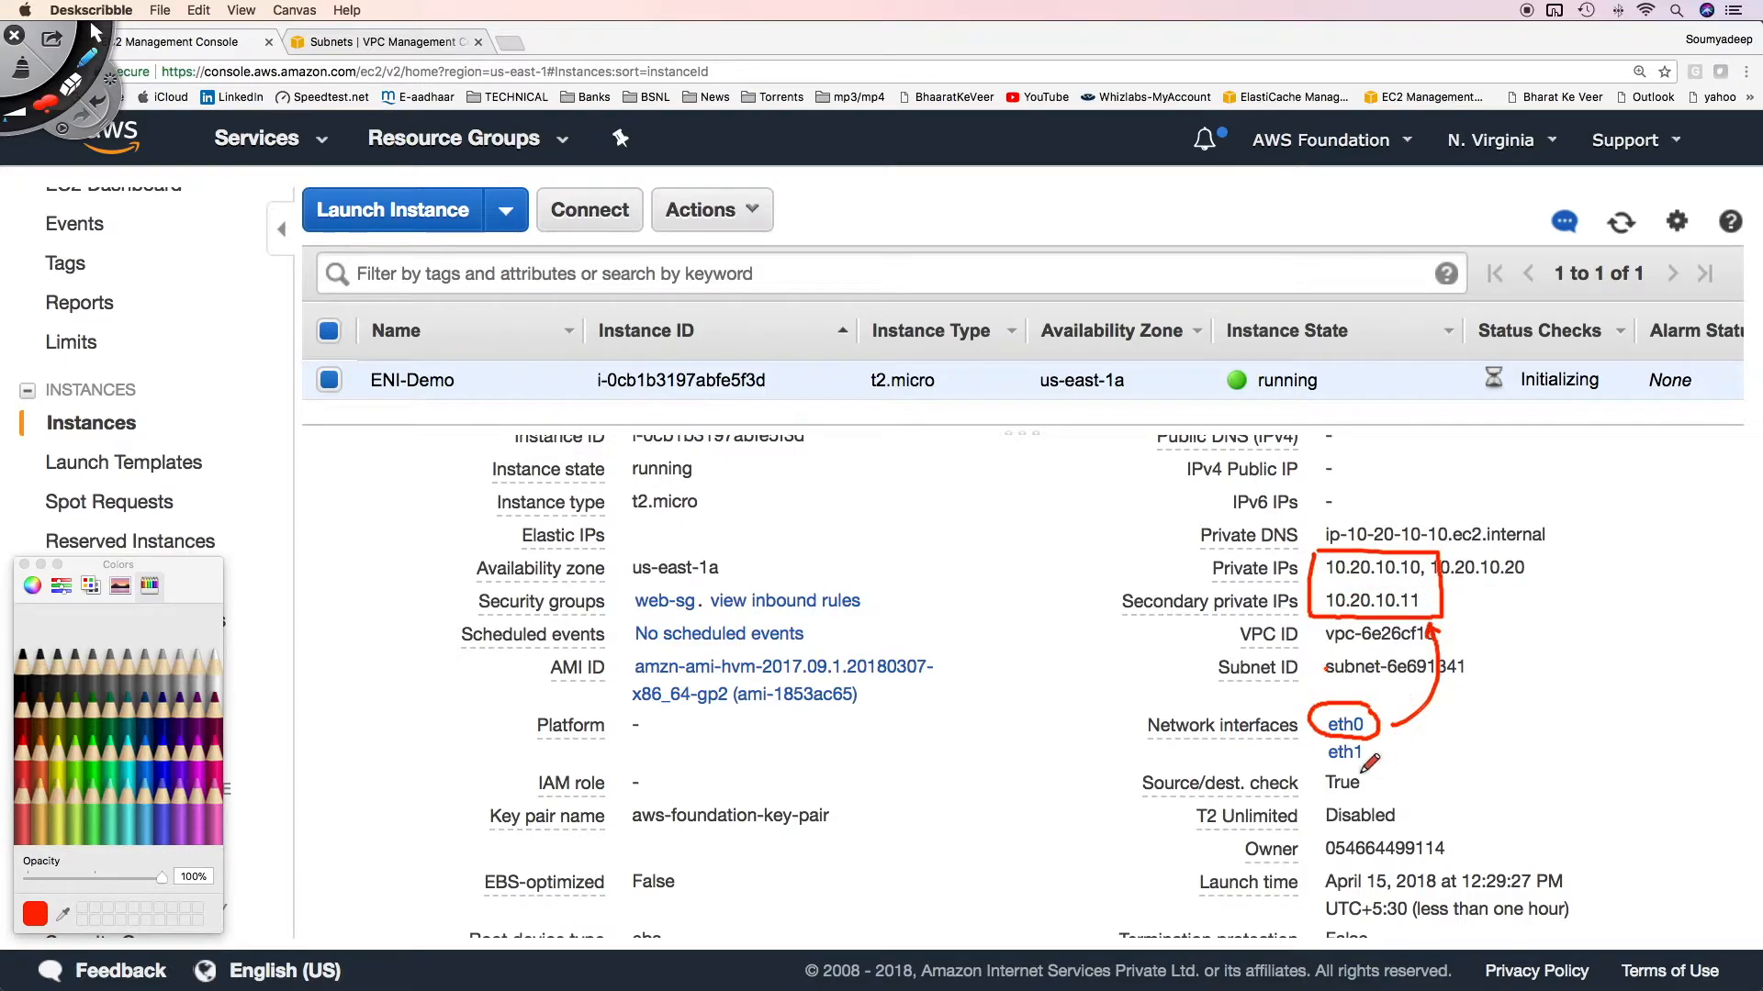
left_click_drag(1330, 762, 1355, 761)
mouse_move(1375, 760)
left_mouse_down()
mouse_move(1513, 643)
mouse_move(1506, 594)
mouse_move(1550, 596)
left_mouse_up()
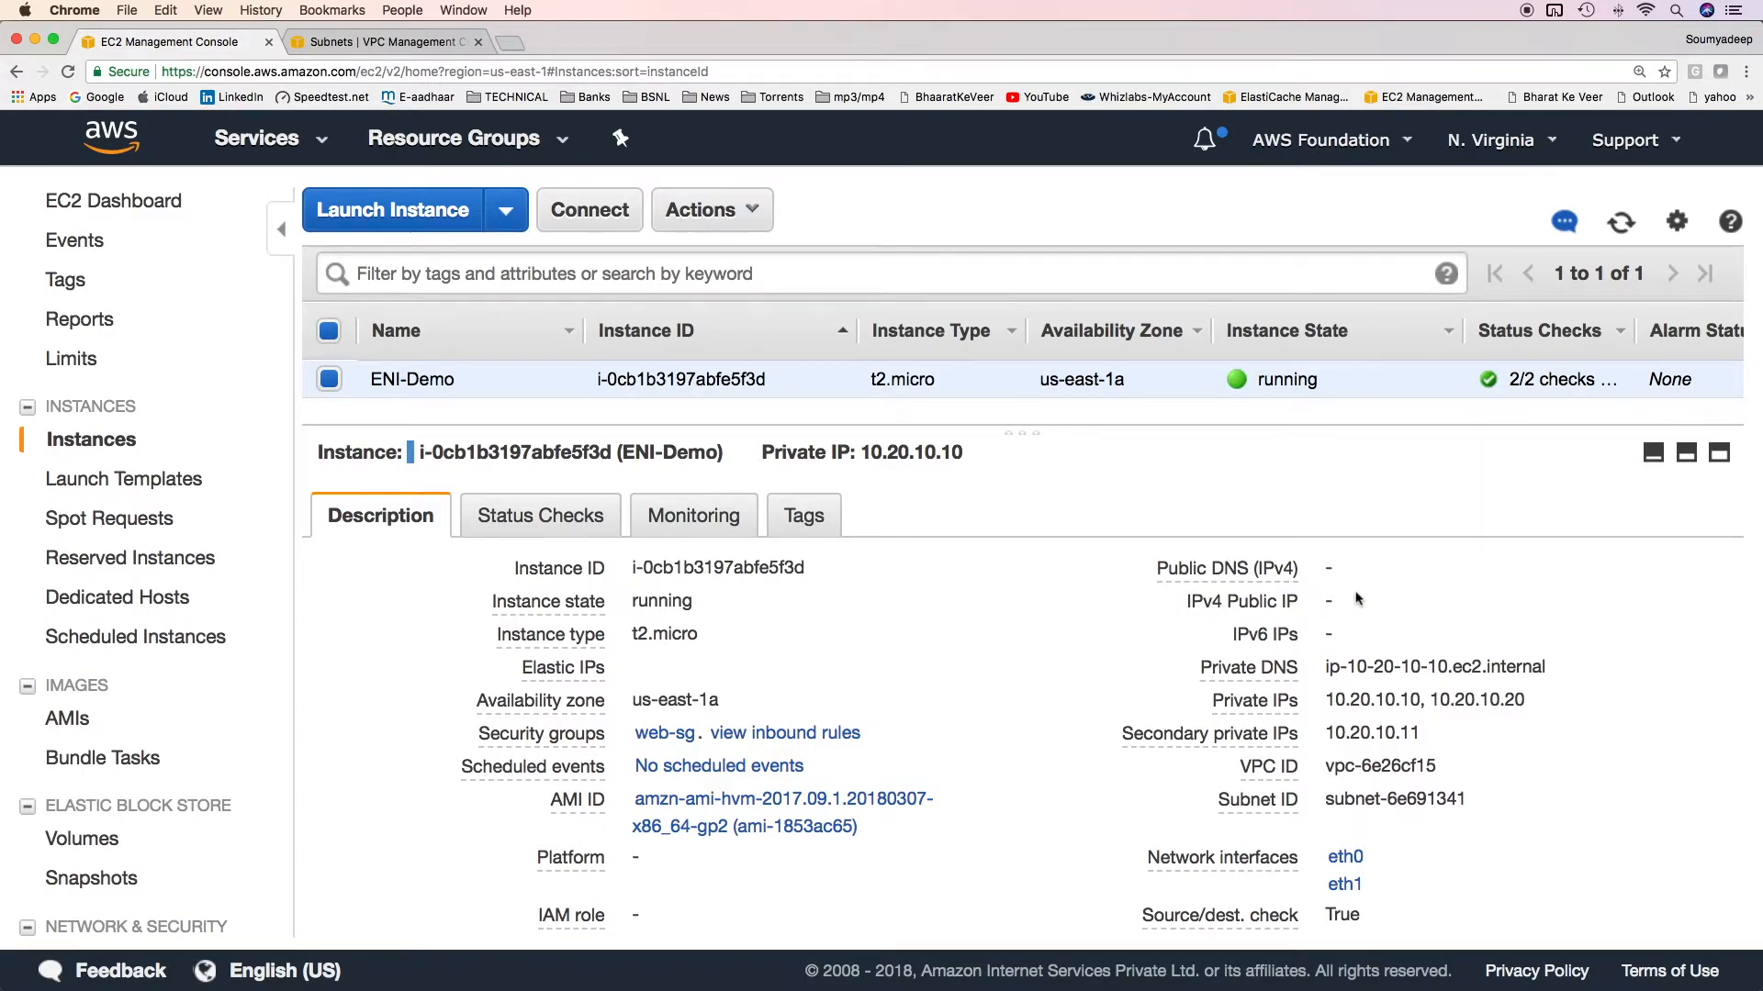
Open the Elastic IPs list and start associating the address 52.200.117.117.
scroll(242, 723, "down", 3)
left_click(118, 784)
left_click(78, 781)
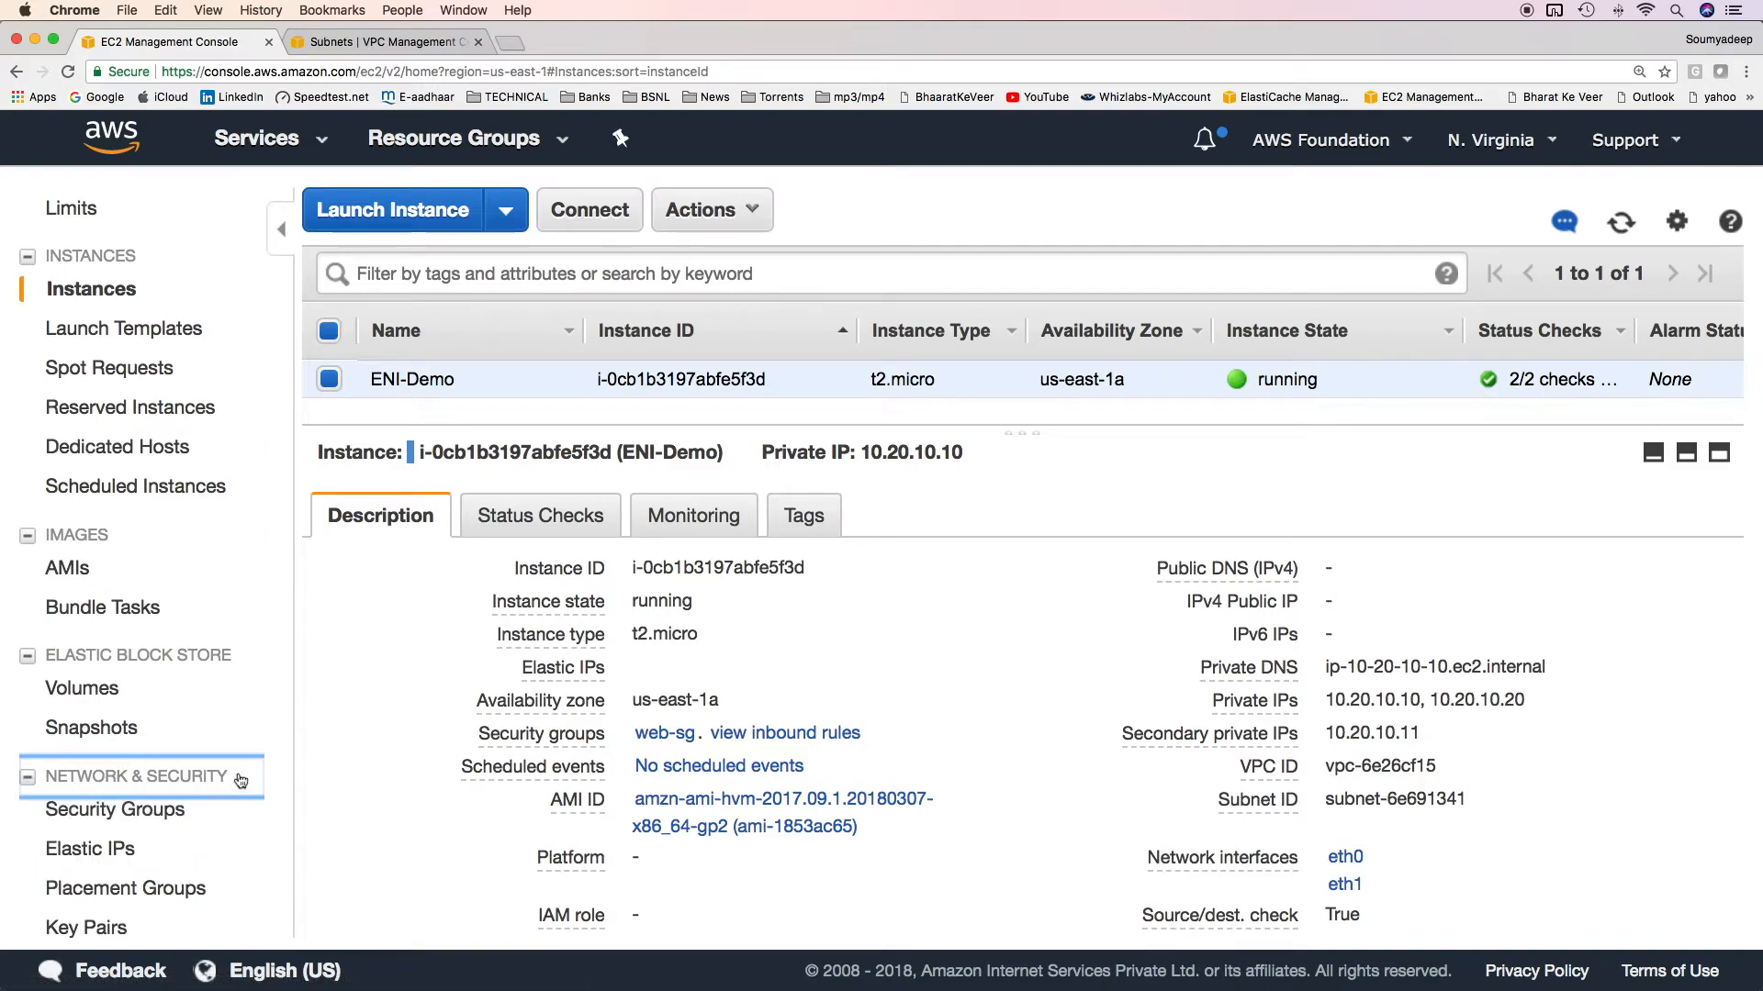
scroll(83, 643, "down", 5)
left_click(83, 611)
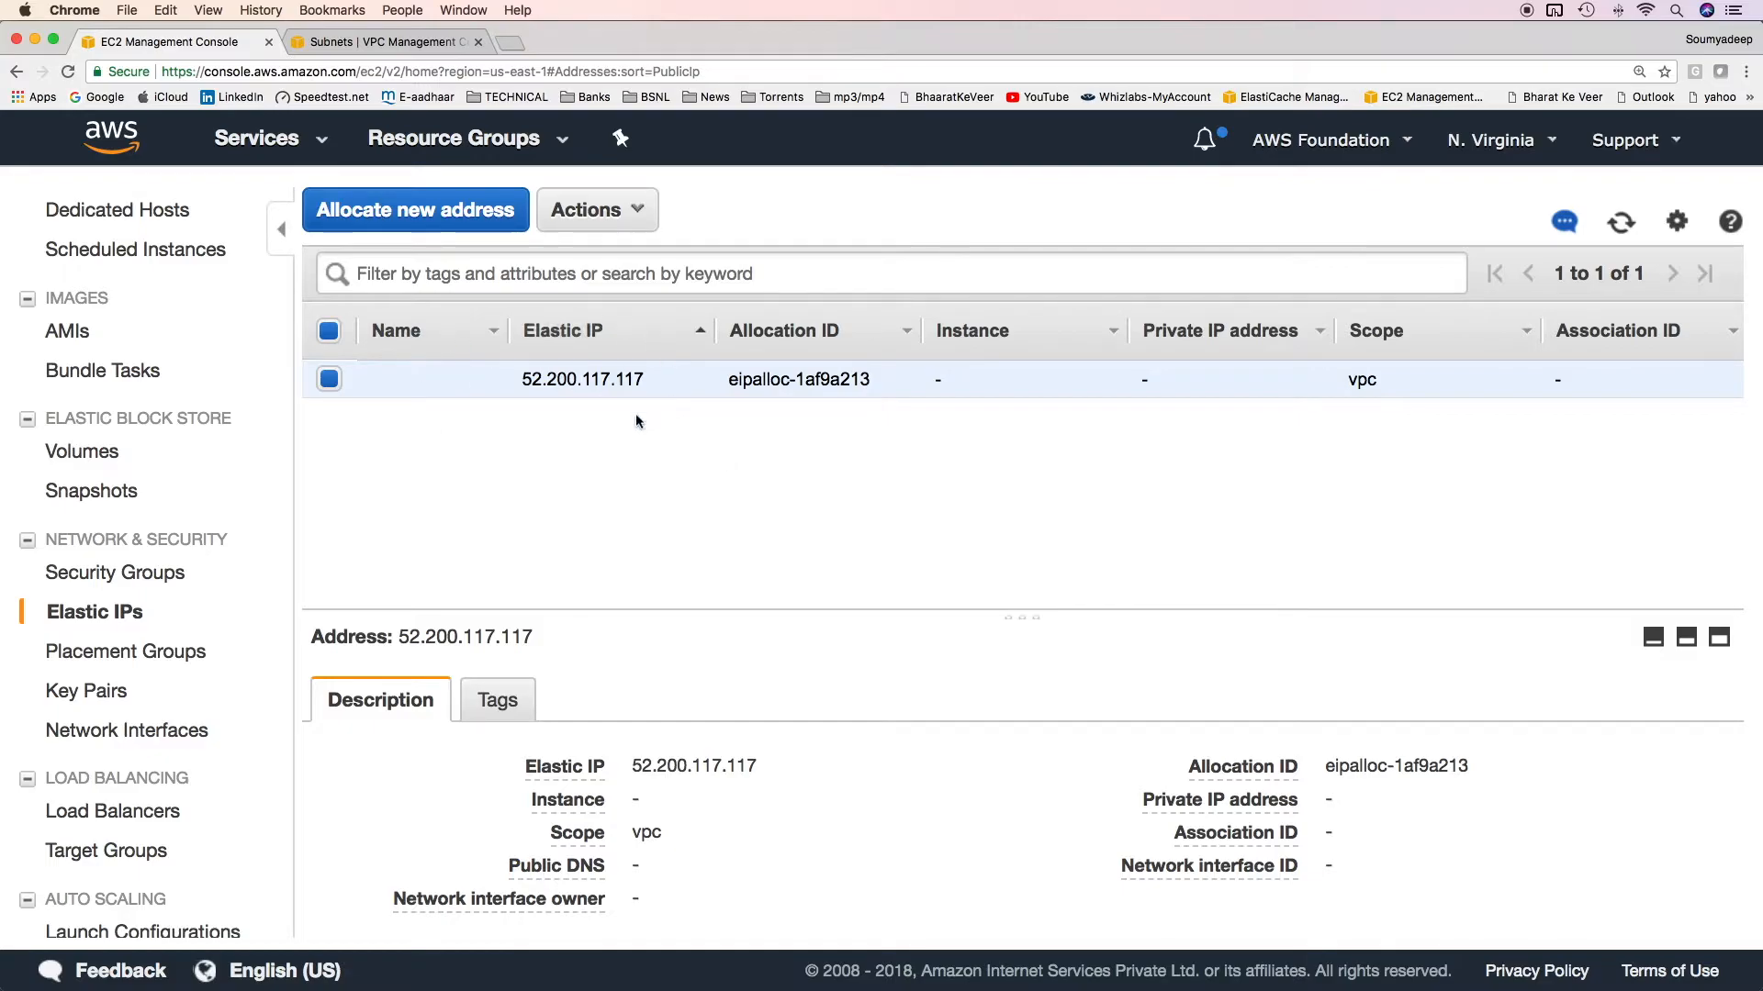
left_click(595, 209)
left_click(645, 296)
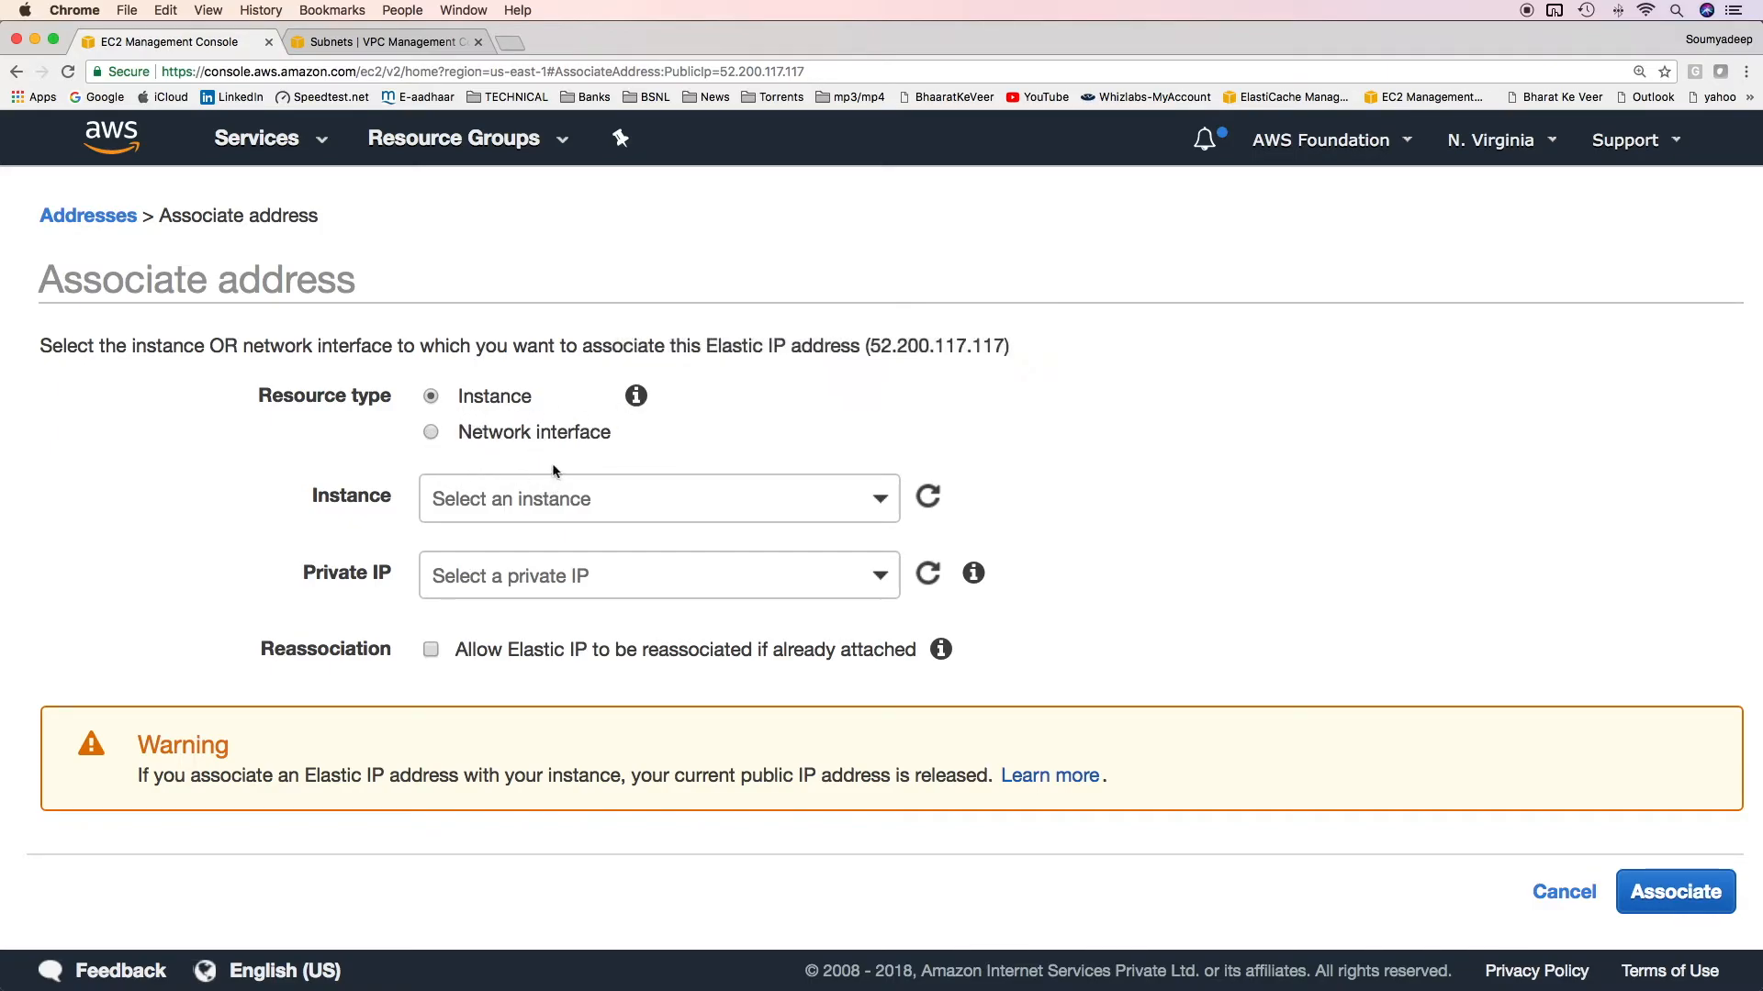
Try to associate the Elastic IP with the ENI-Demo instance on private IP 10.20.10.10, and return to the association form.
left_click(580, 503)
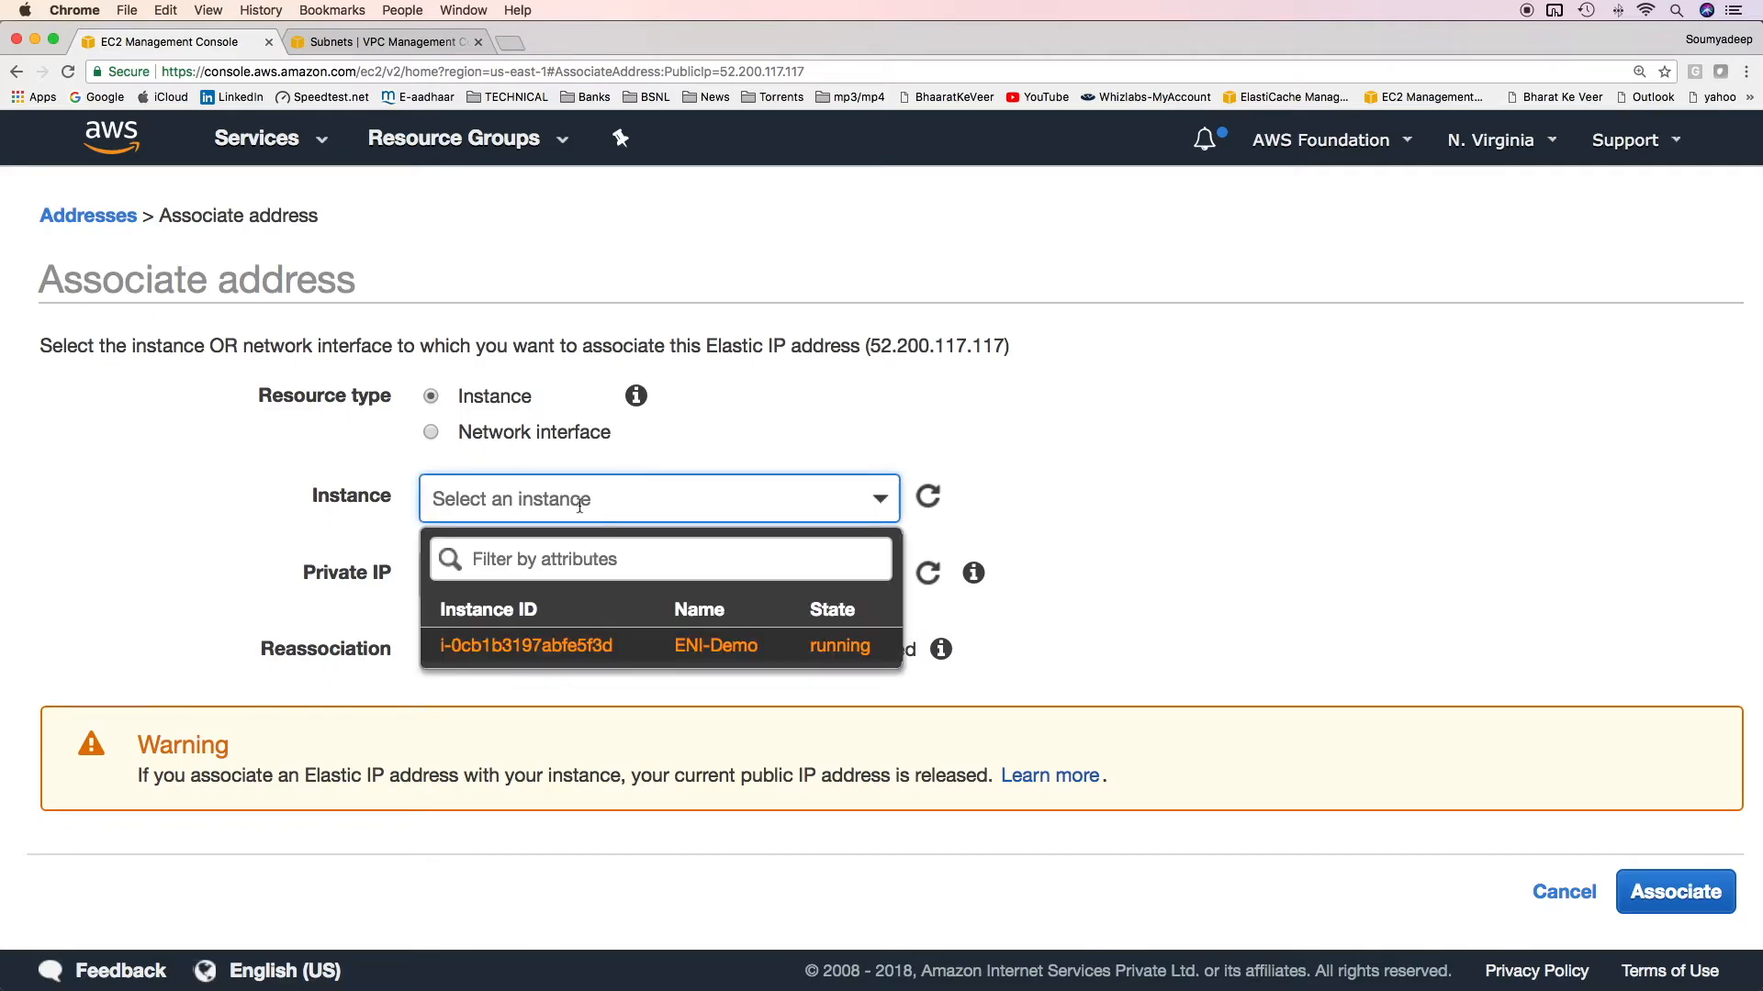
left_click(580, 506)
left_click(599, 595)
left_click(1136, 562)
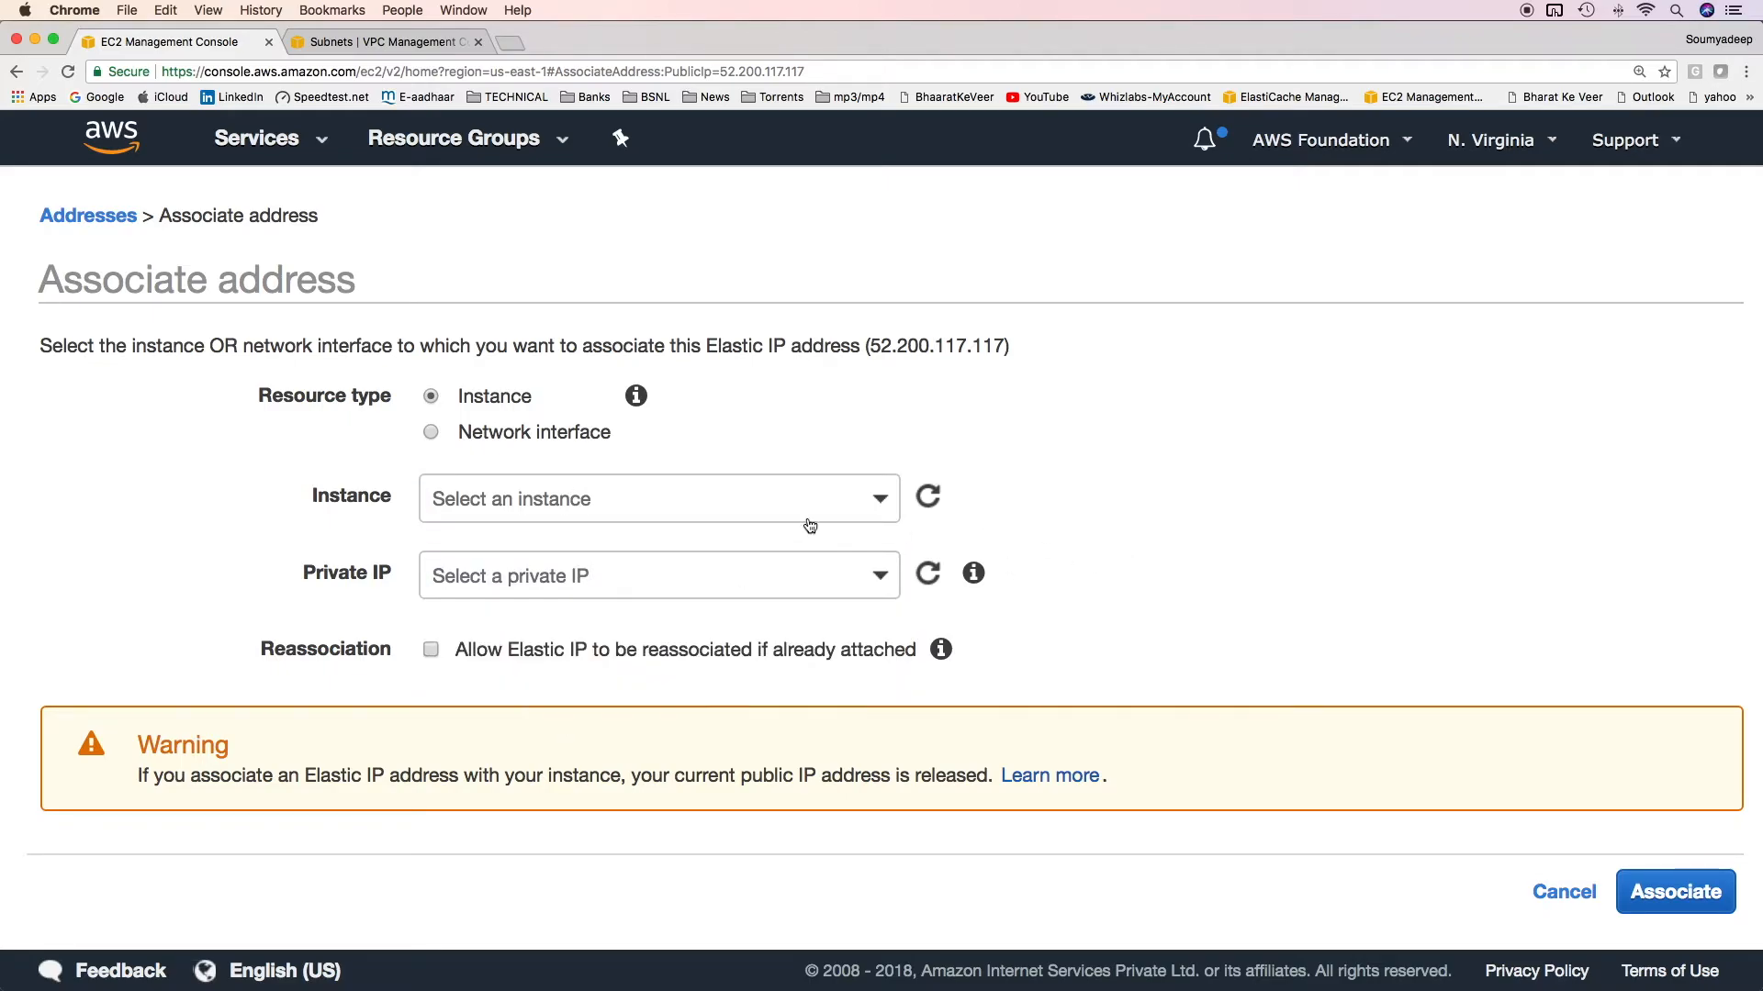
left_click(816, 514)
left_click(781, 645)
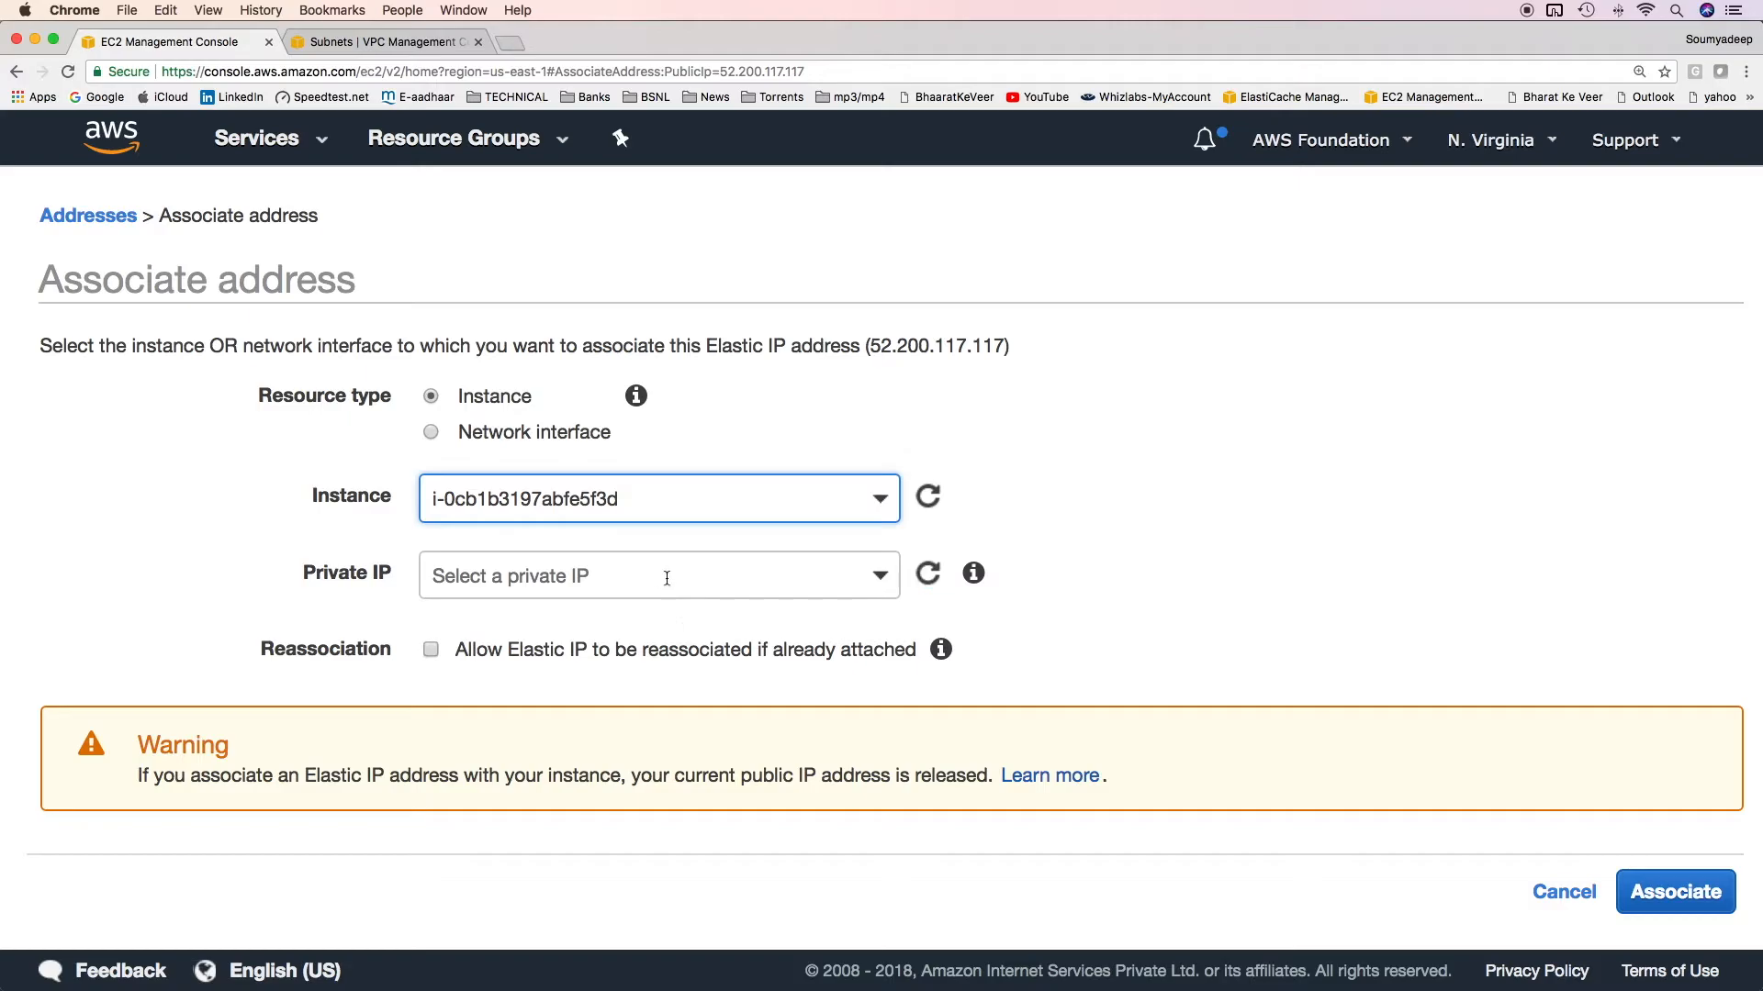
left_click(666, 578)
left_click(641, 684)
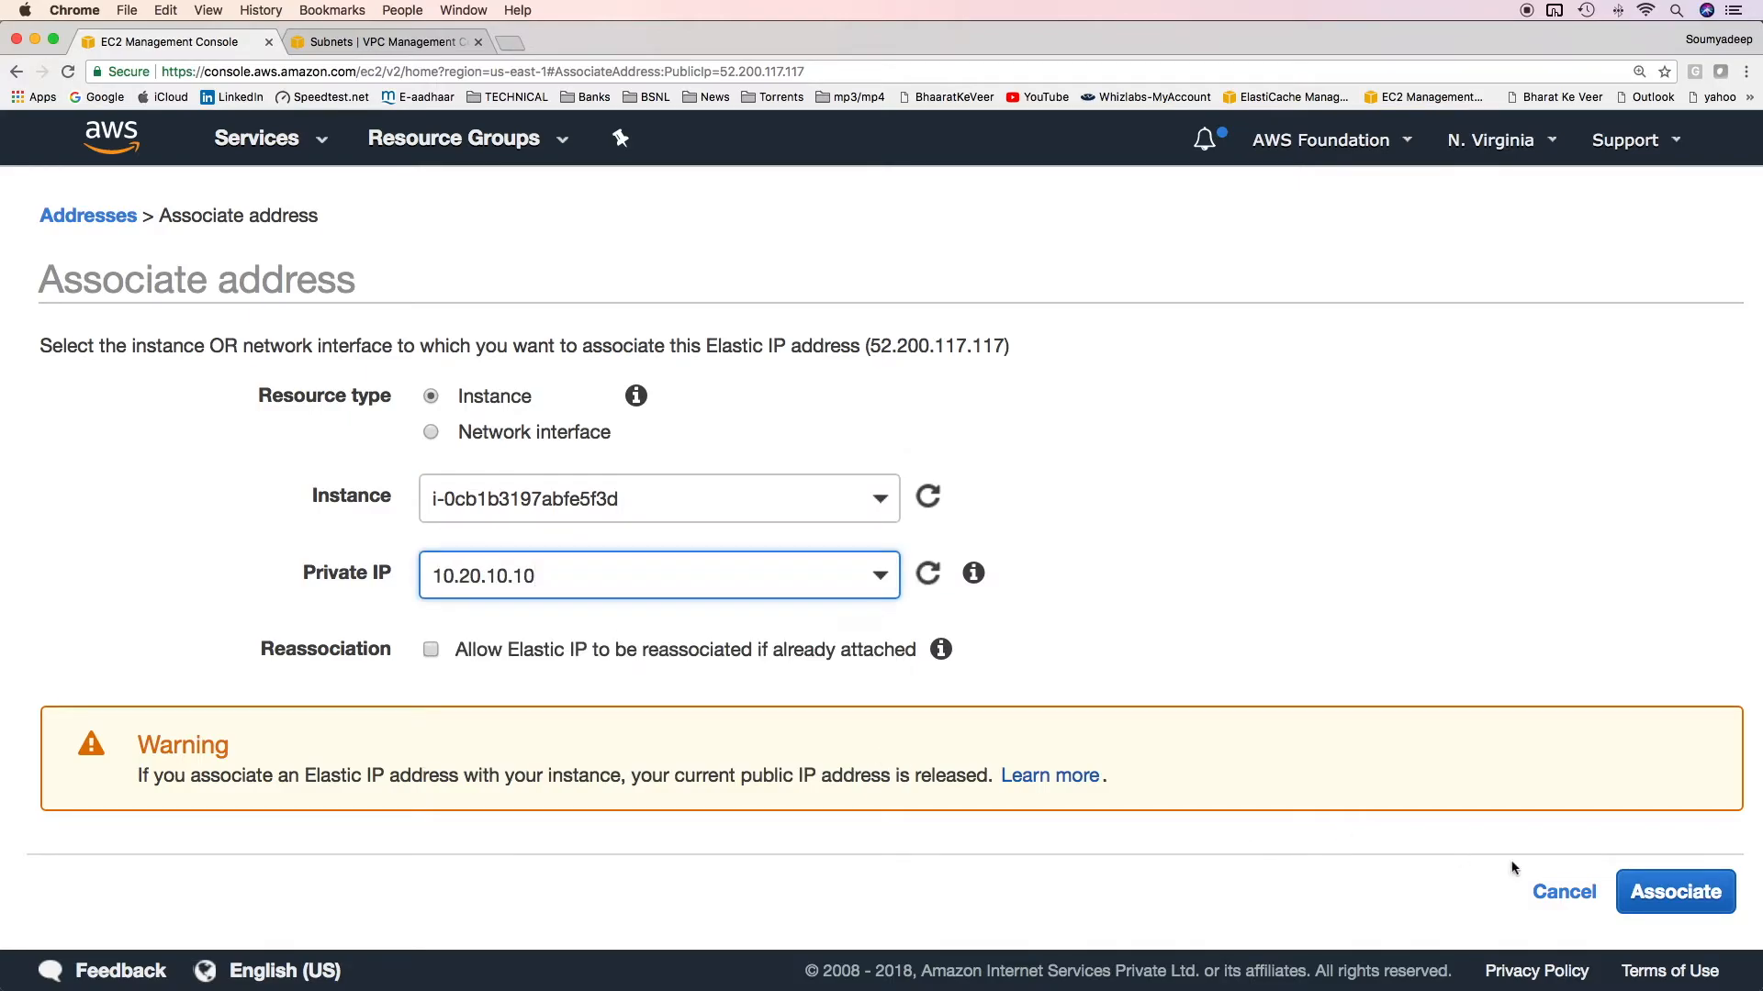
left_click(1675, 892)
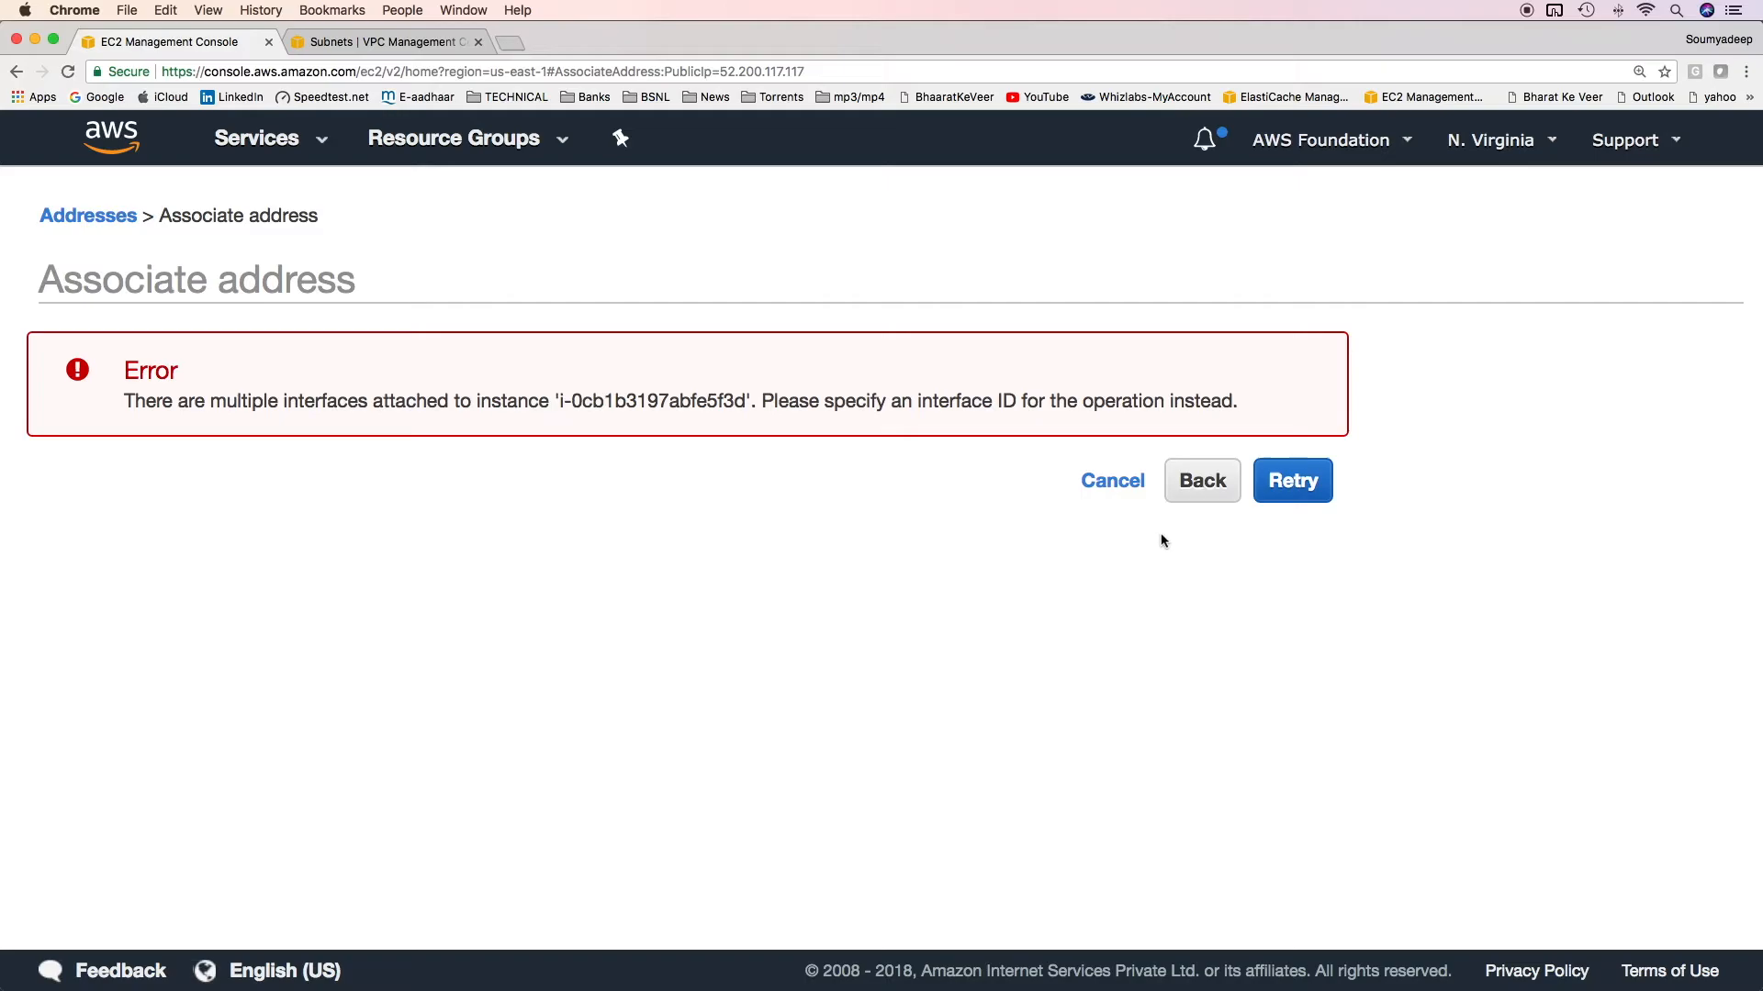
left_click(1203, 486)
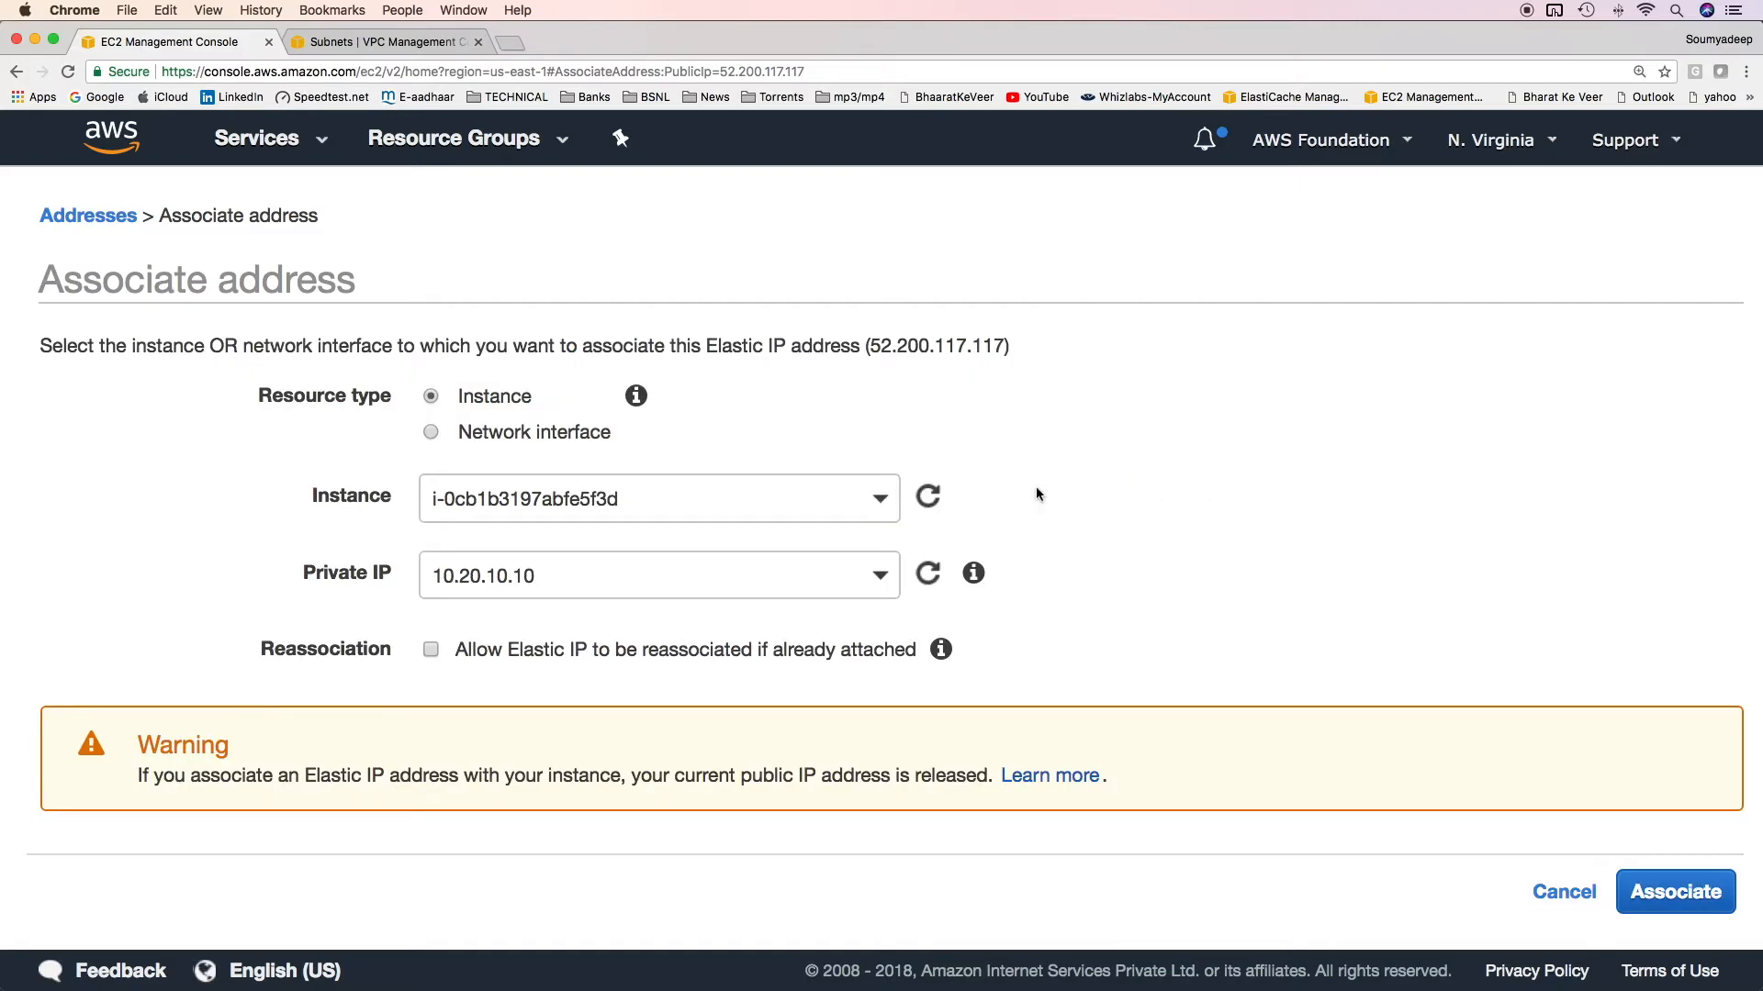
Associate the Elastic IP with network interface eni-ed93d57f on private IP 10.20.10.10.
left_click(431, 432)
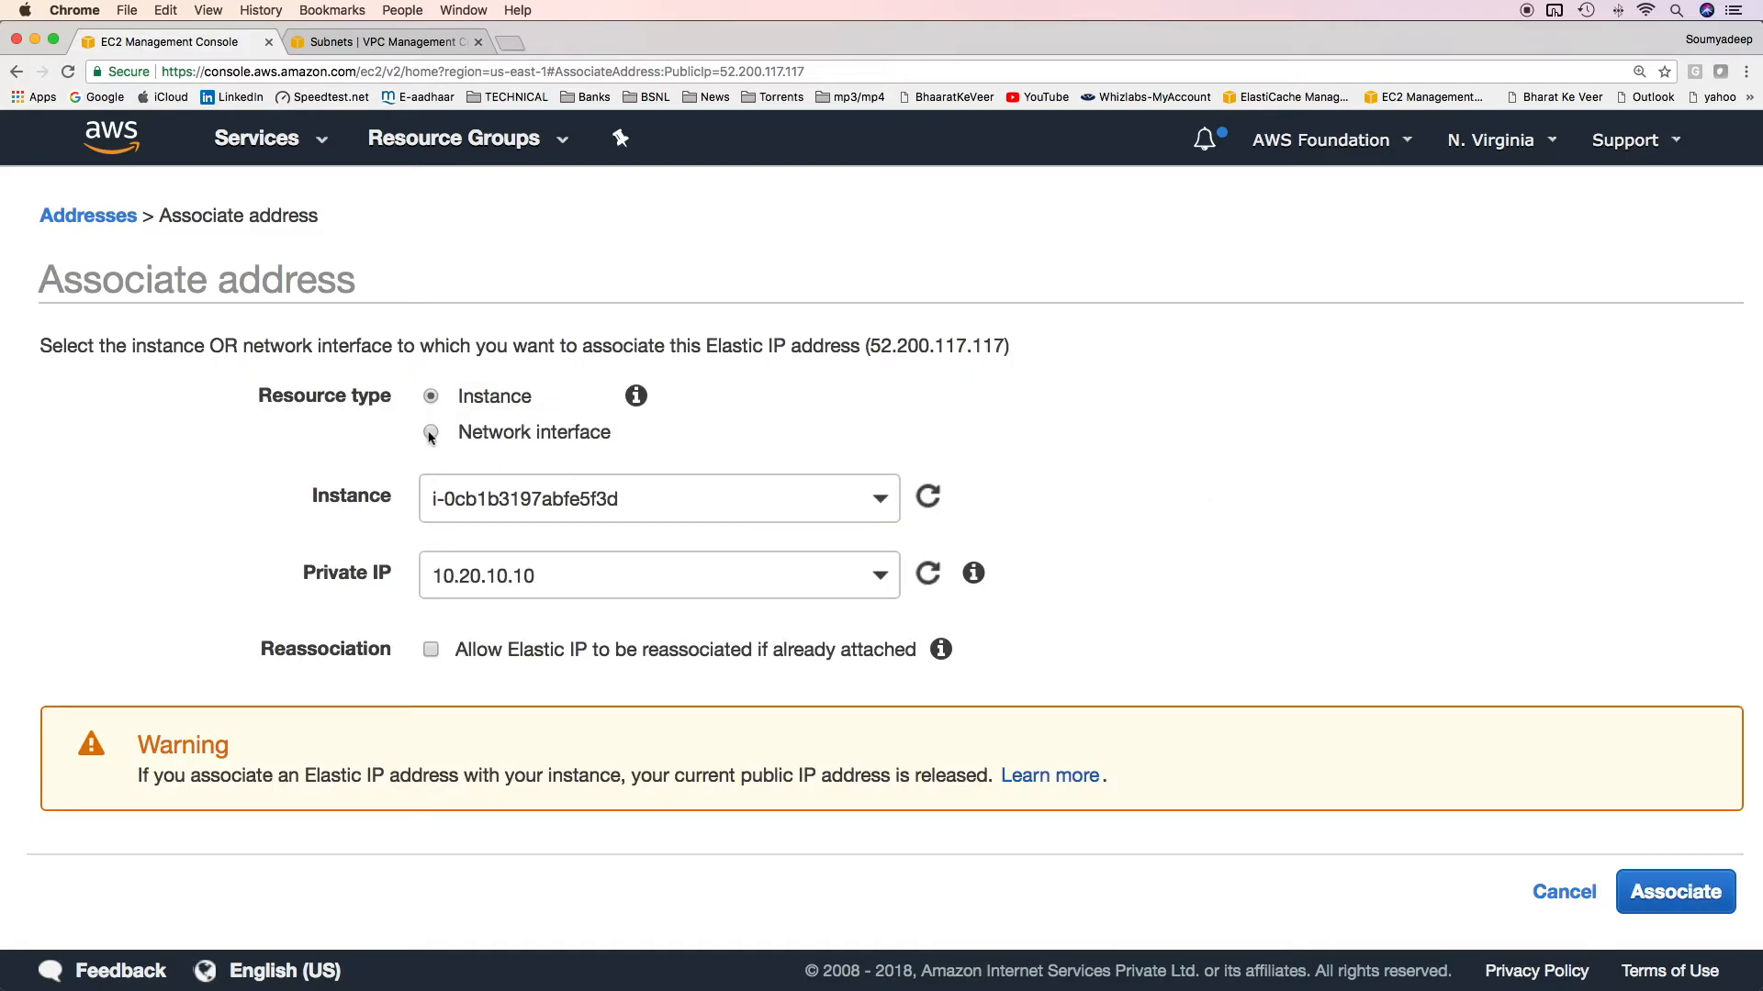
left_click(674, 497)
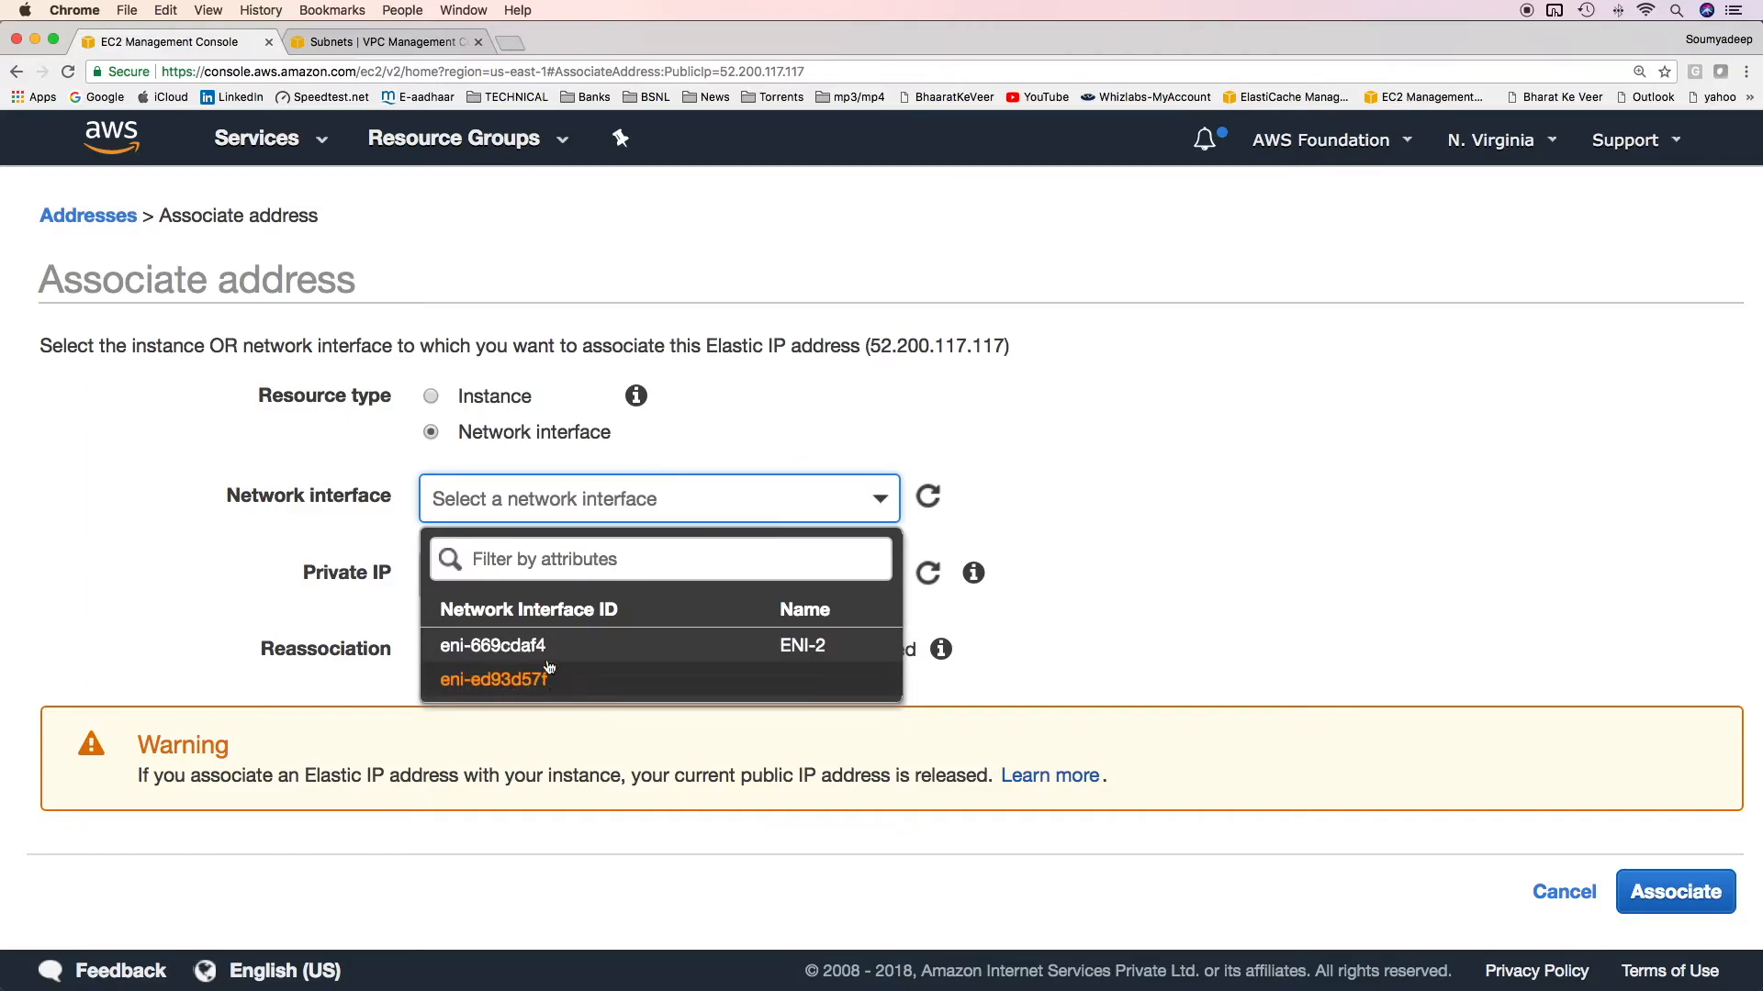
left_click(501, 679)
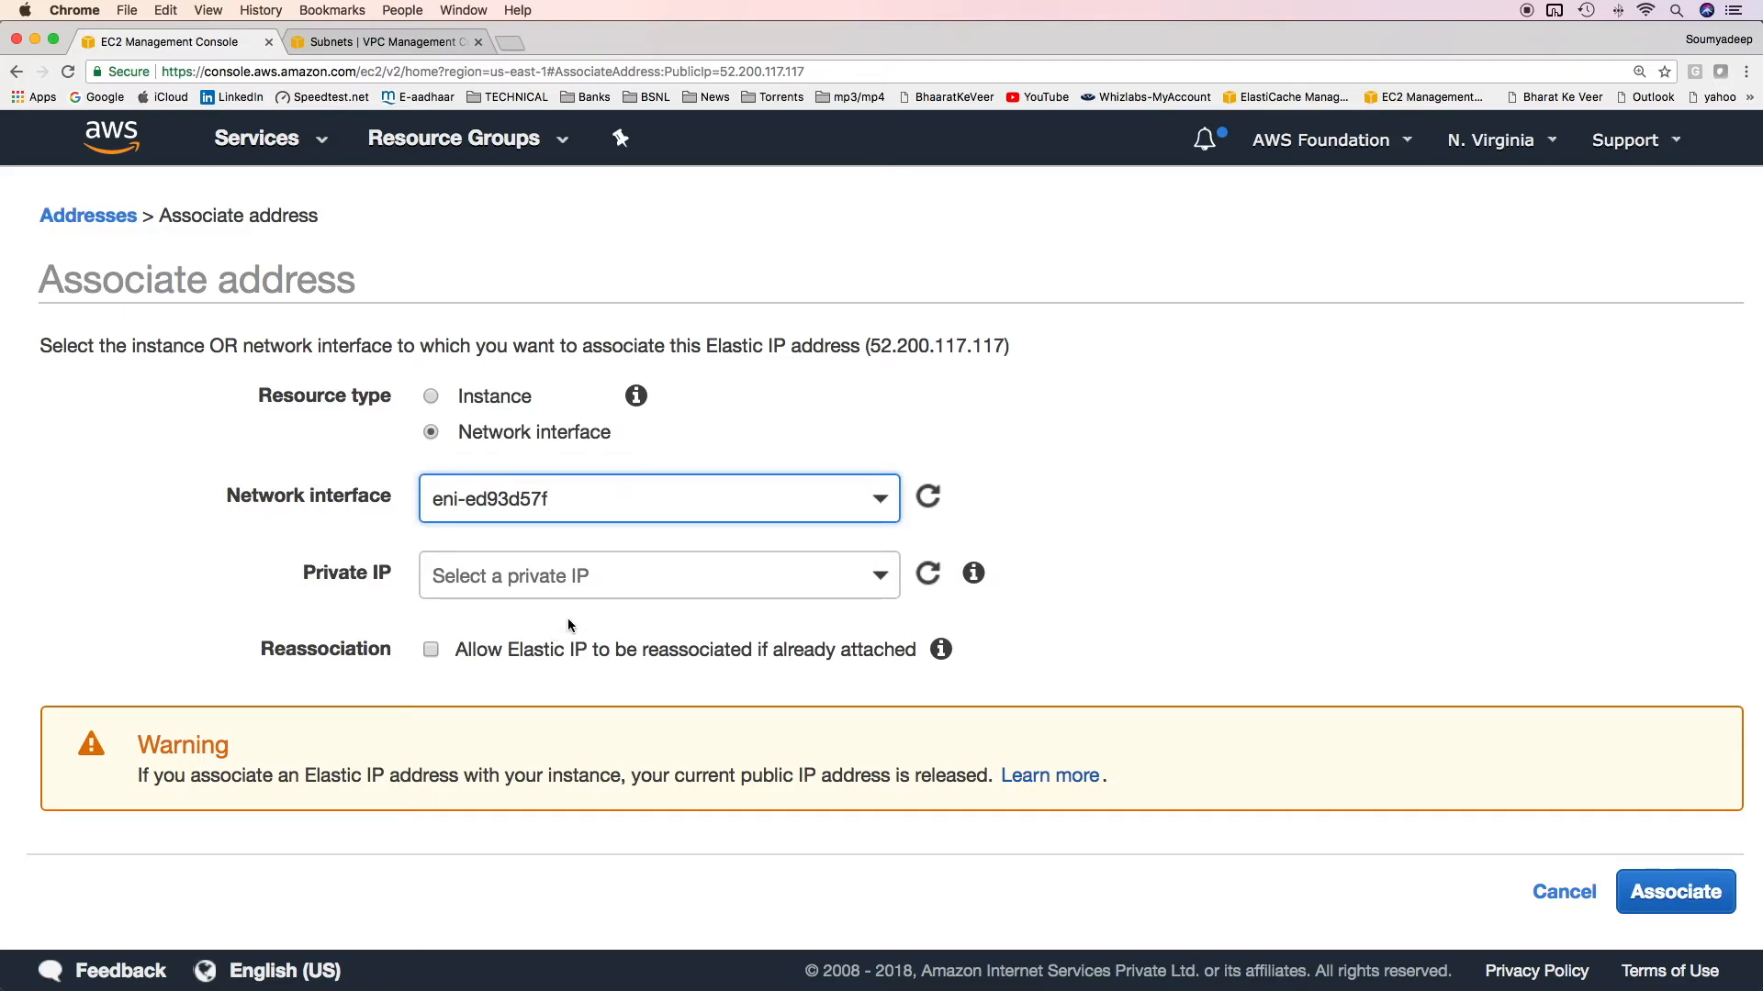
left_click(817, 575)
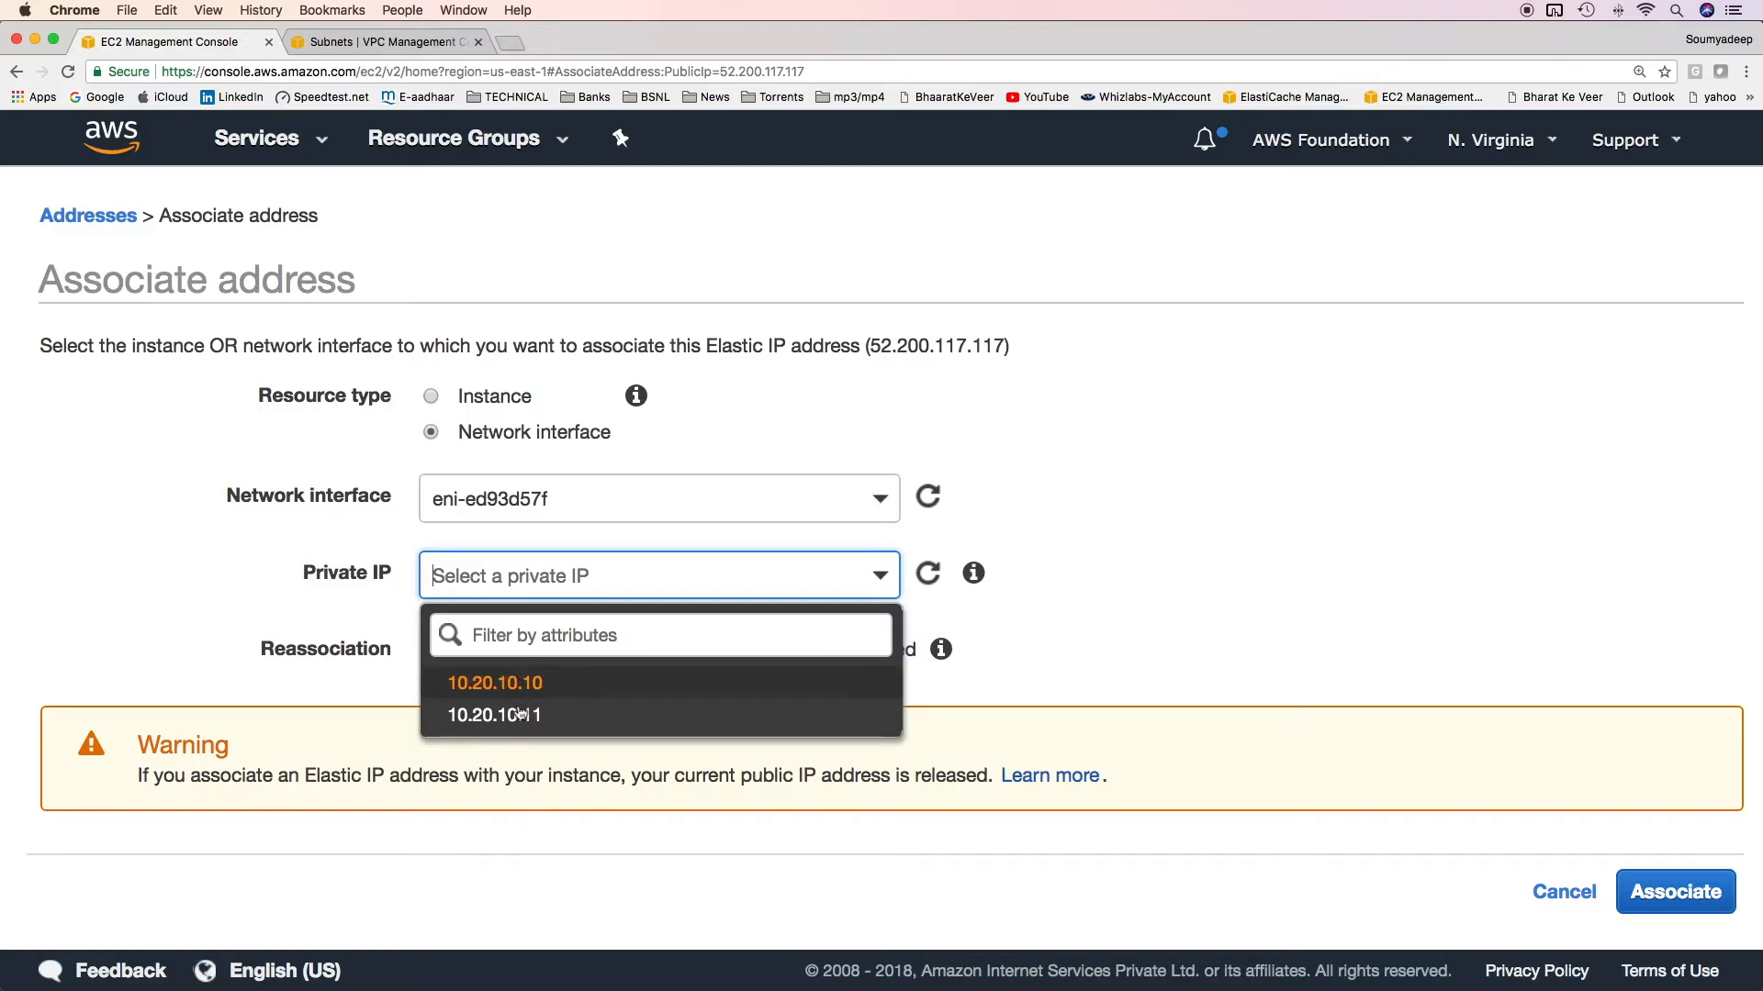
left_click(564, 688)
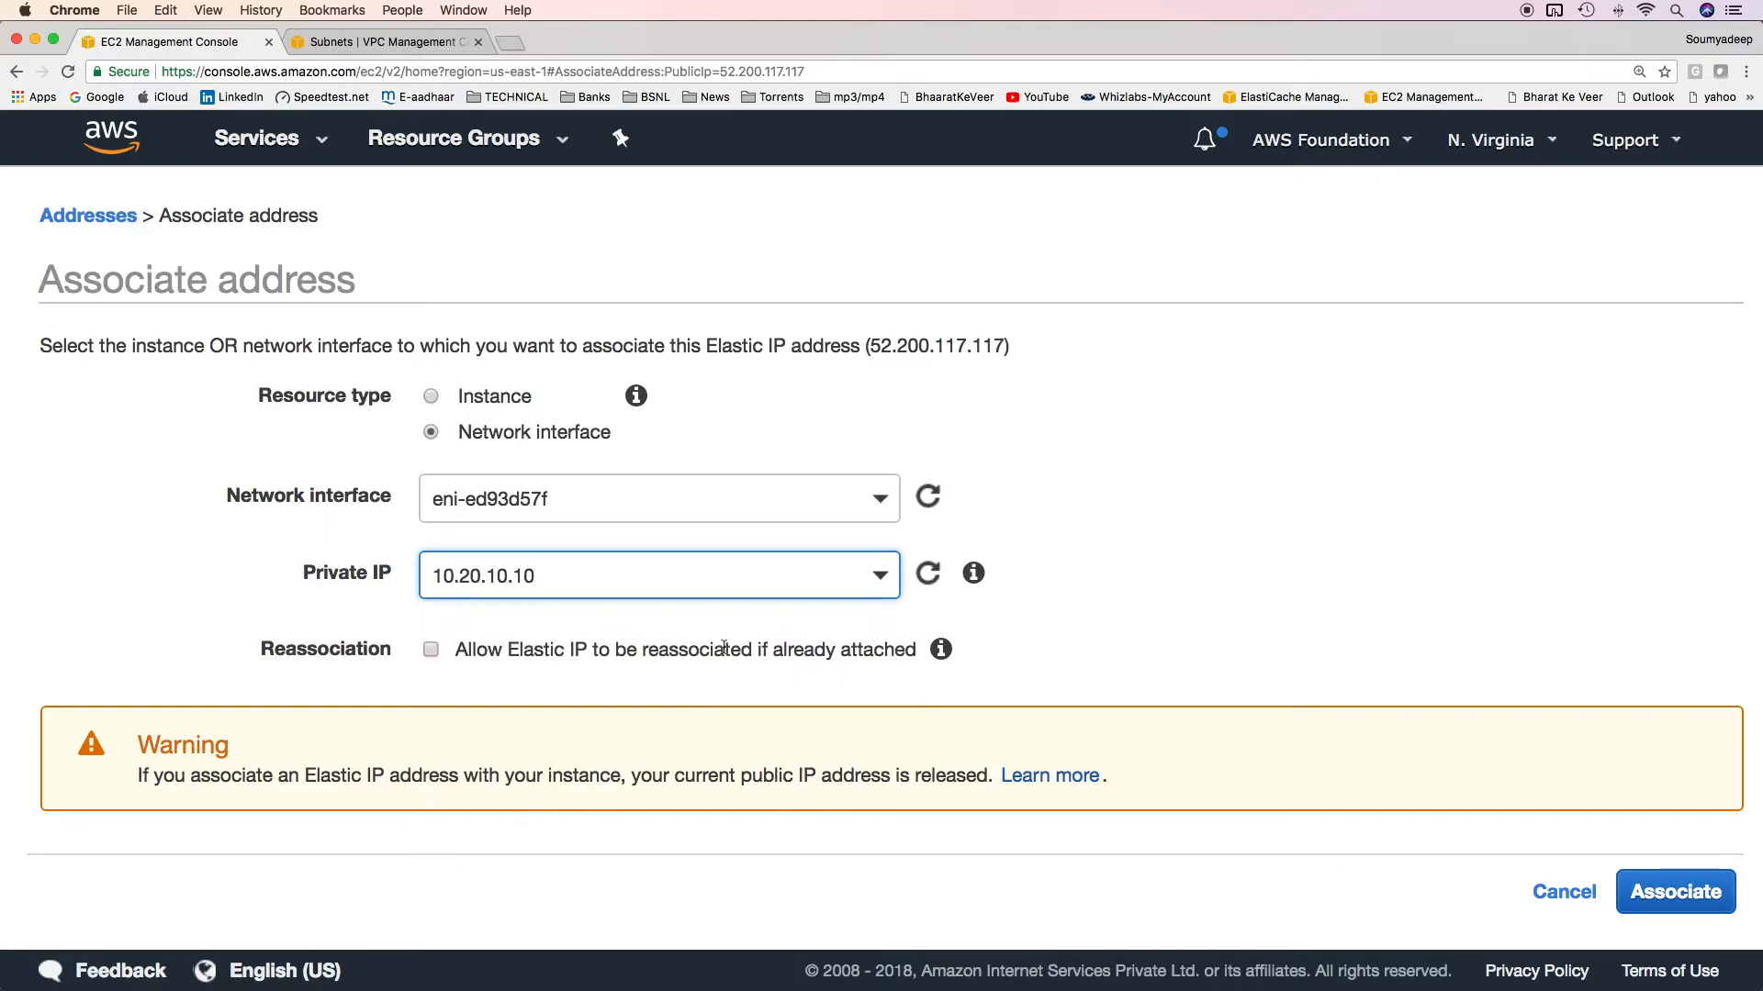
left_click(1680, 890)
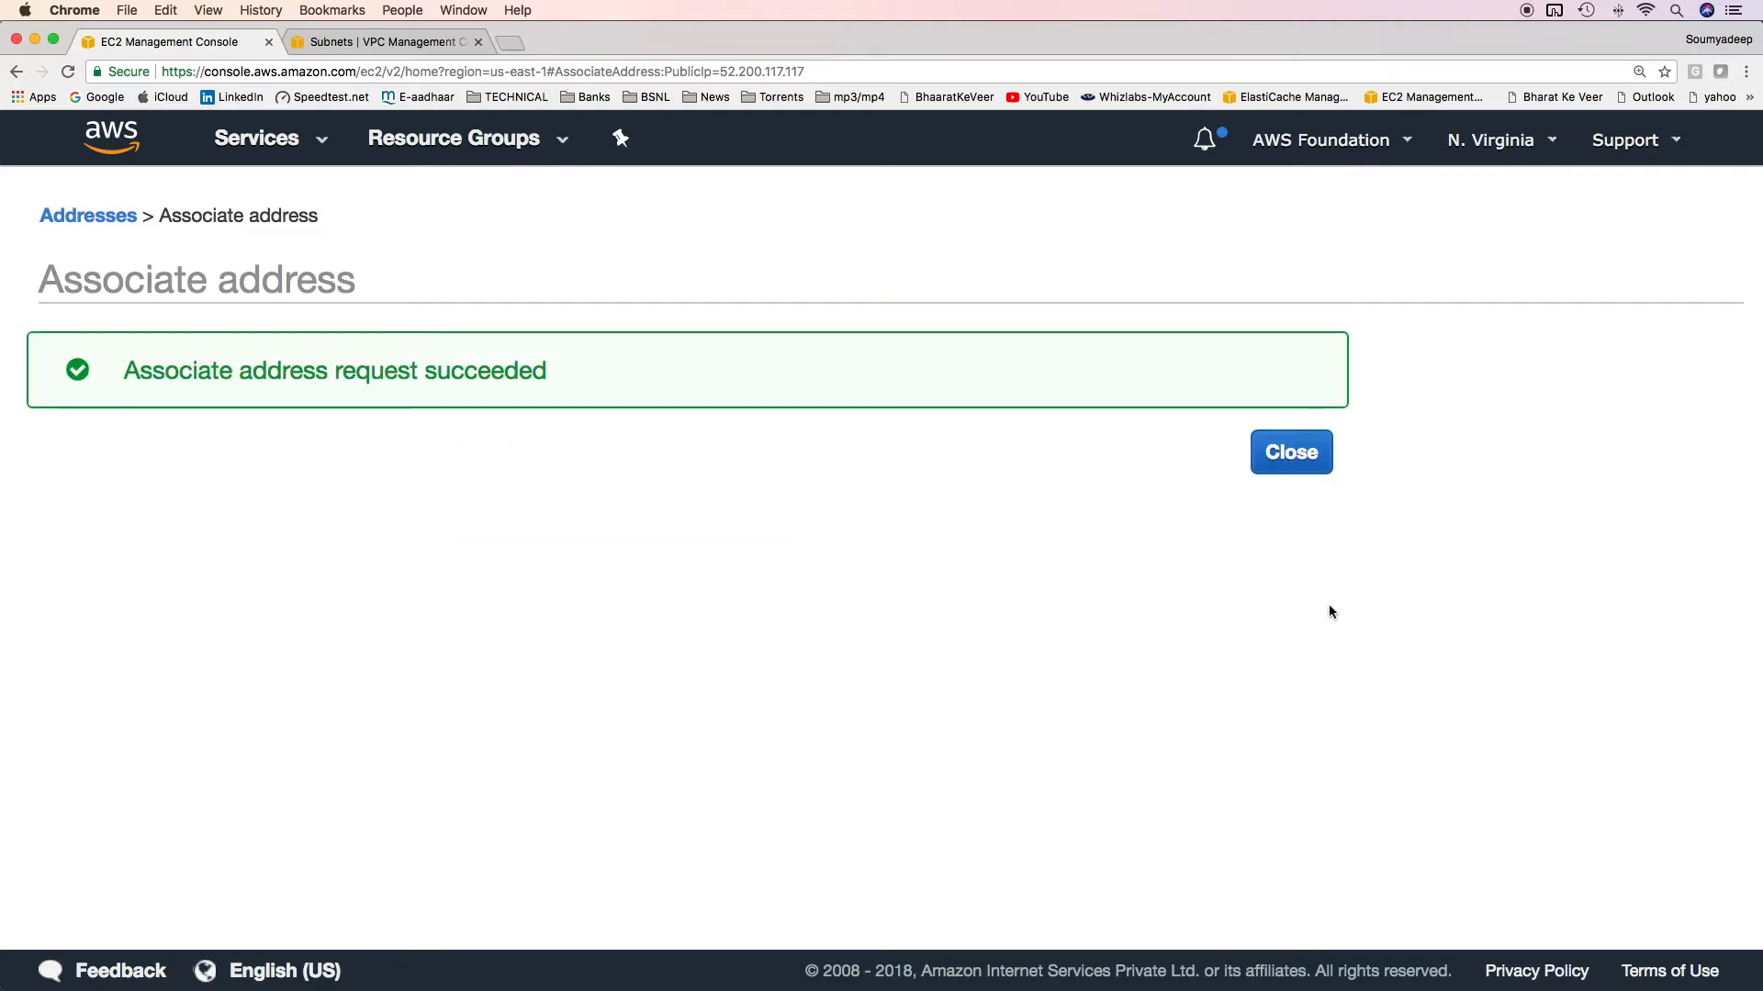
left_click(1291, 449)
Switch to the Terminal SSH session on the instance and list its network interfaces with ifconfig.
left_click_drag(1453, 626, 1328, 632)
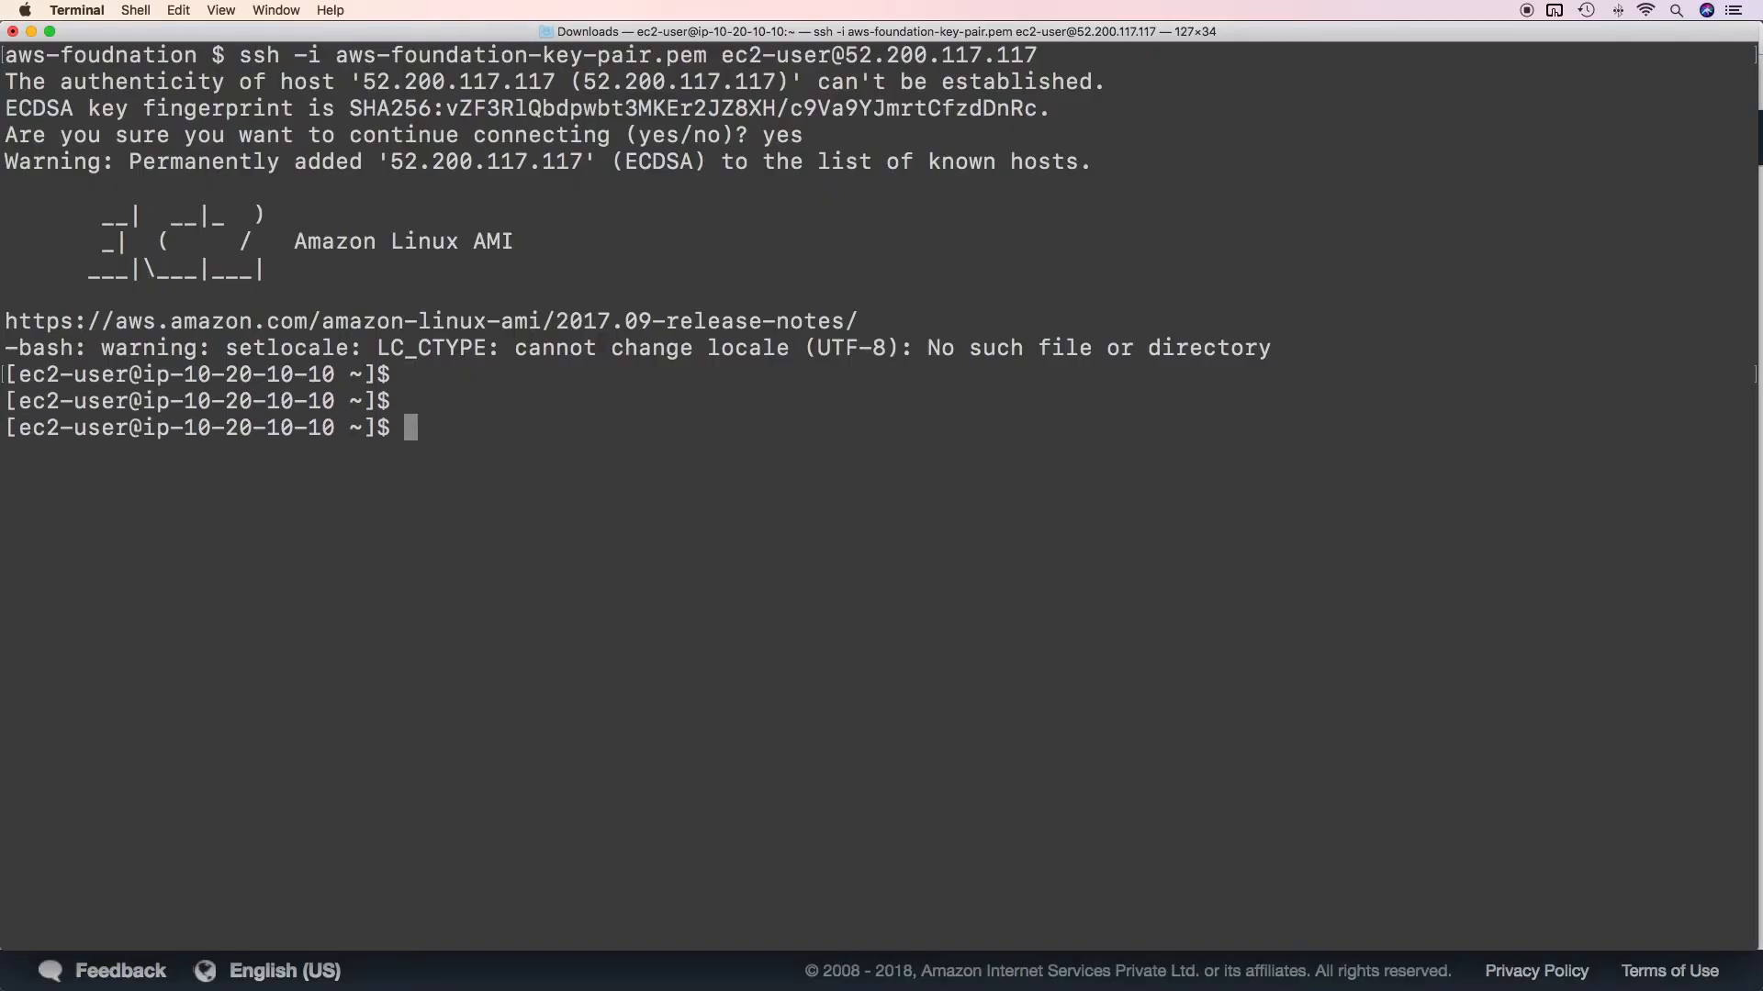
type("ifconfig")
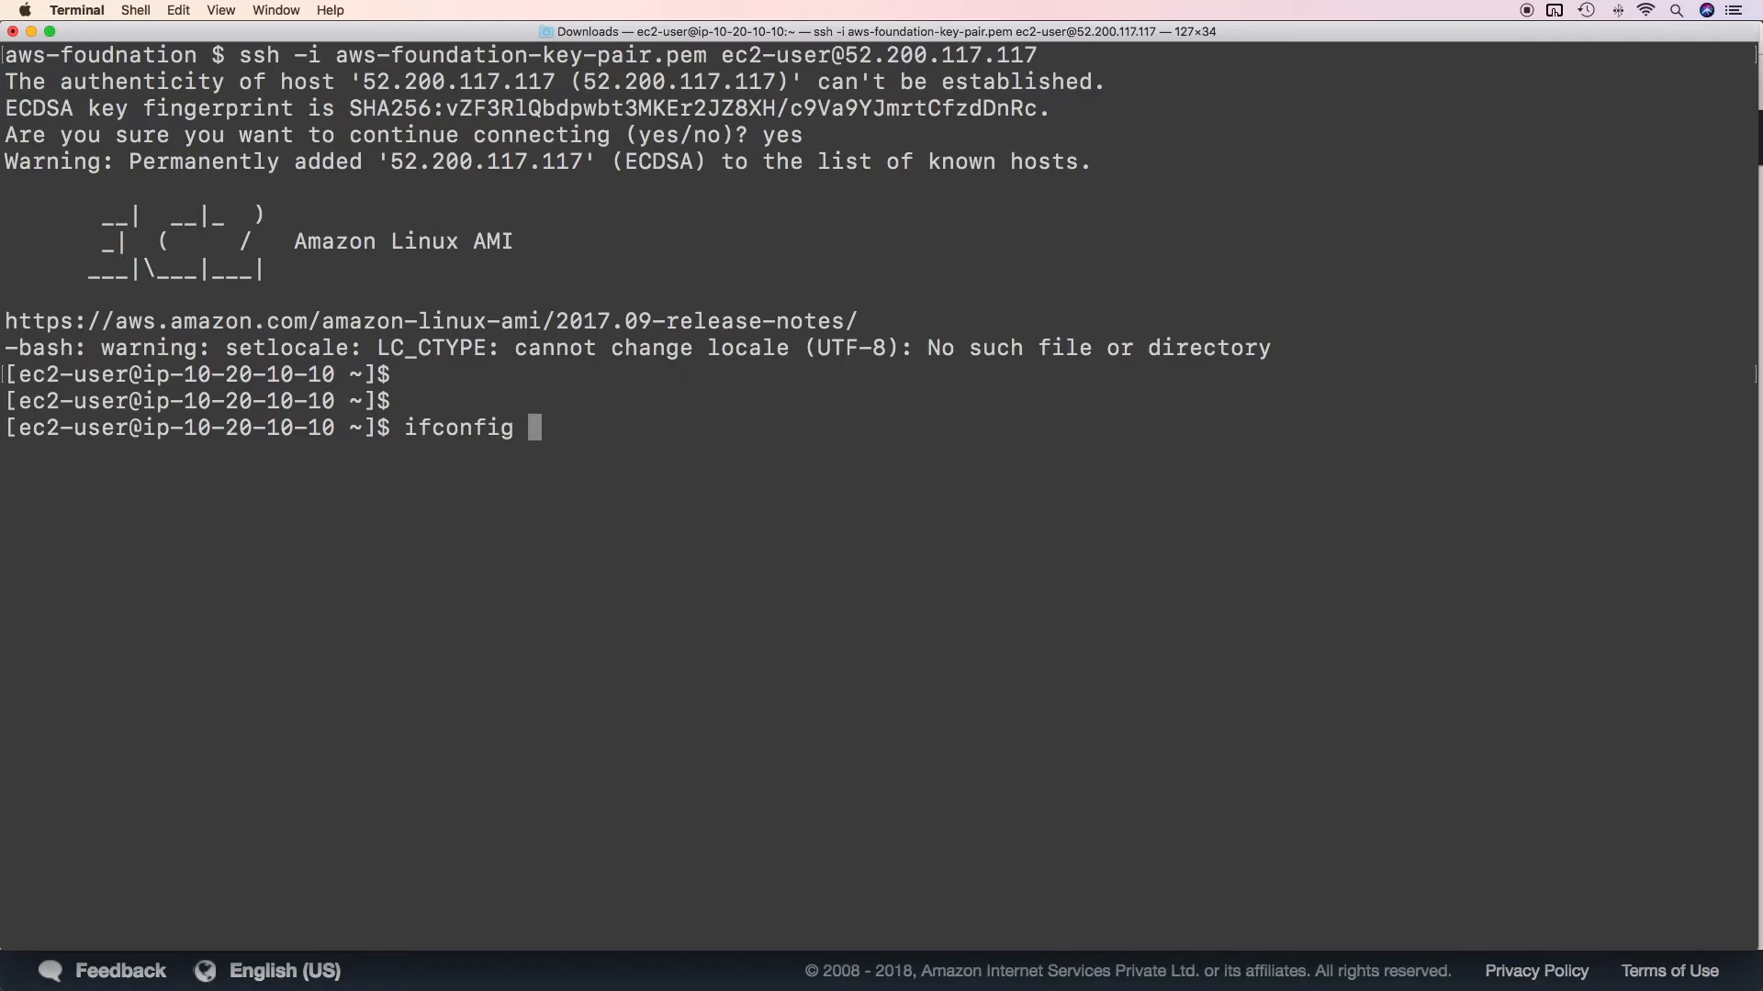
key("Return")
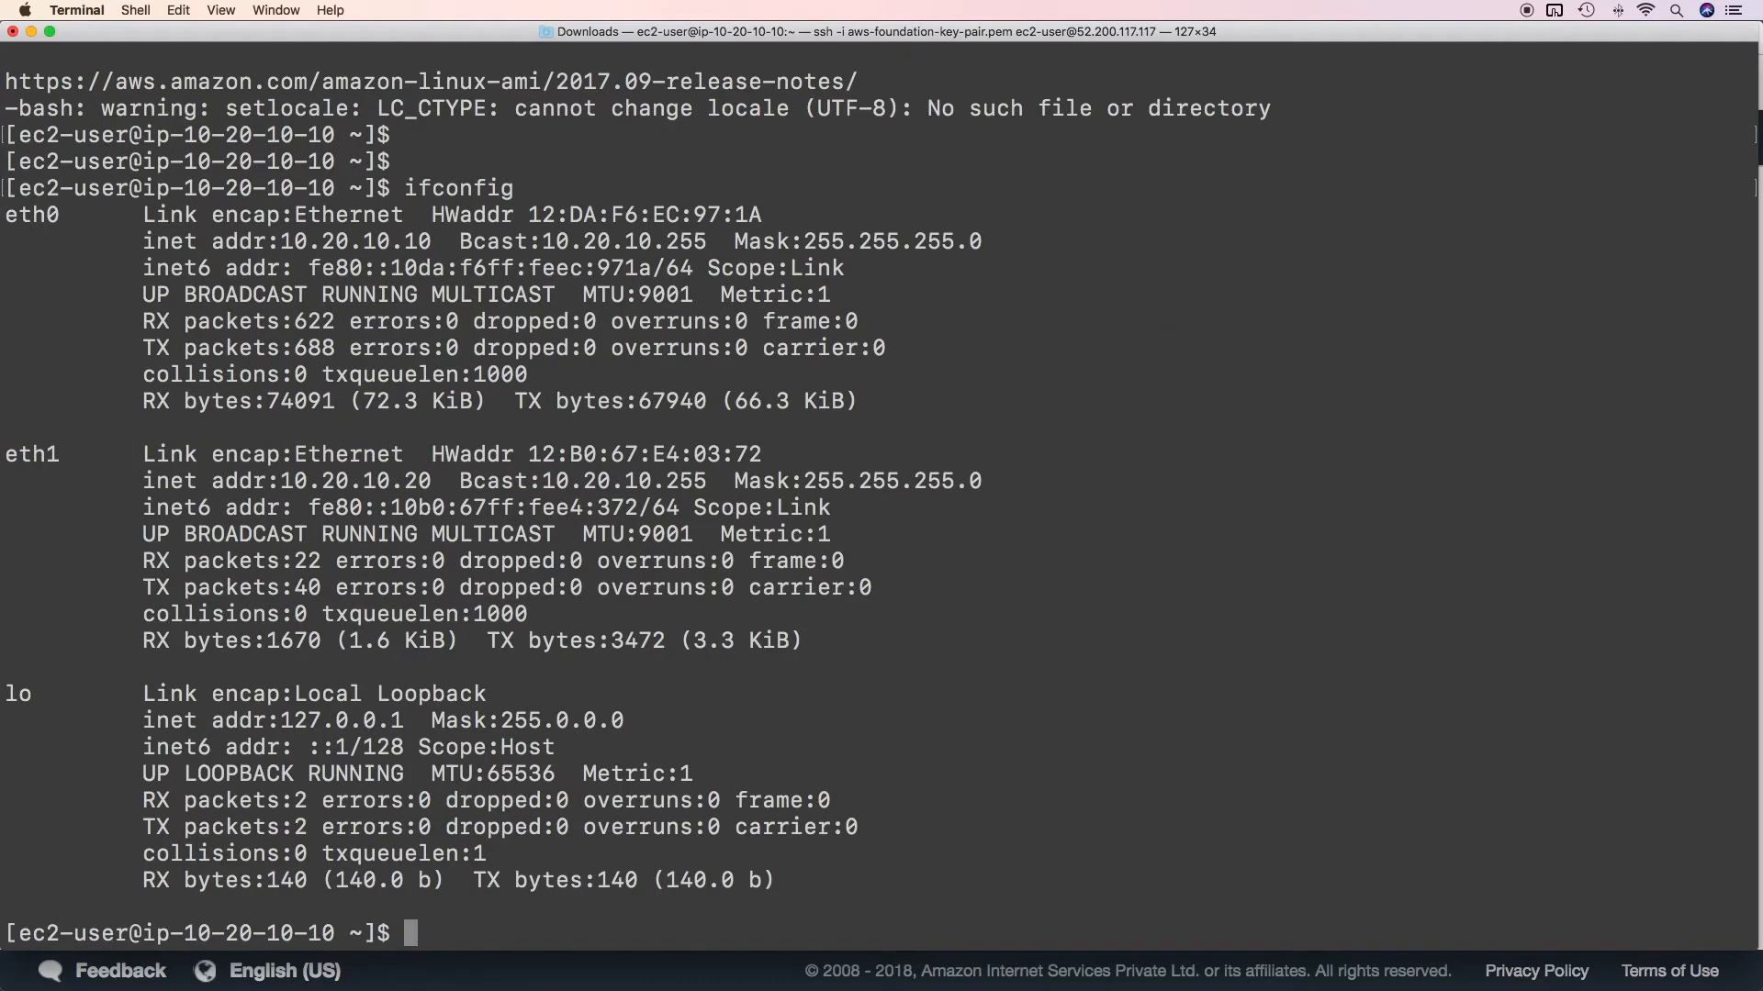
Examine the eth0 and eth1 entries in the ifconfig output, highlighting each interface's inet address.
left_click_drag(32, 214, 101, 216)
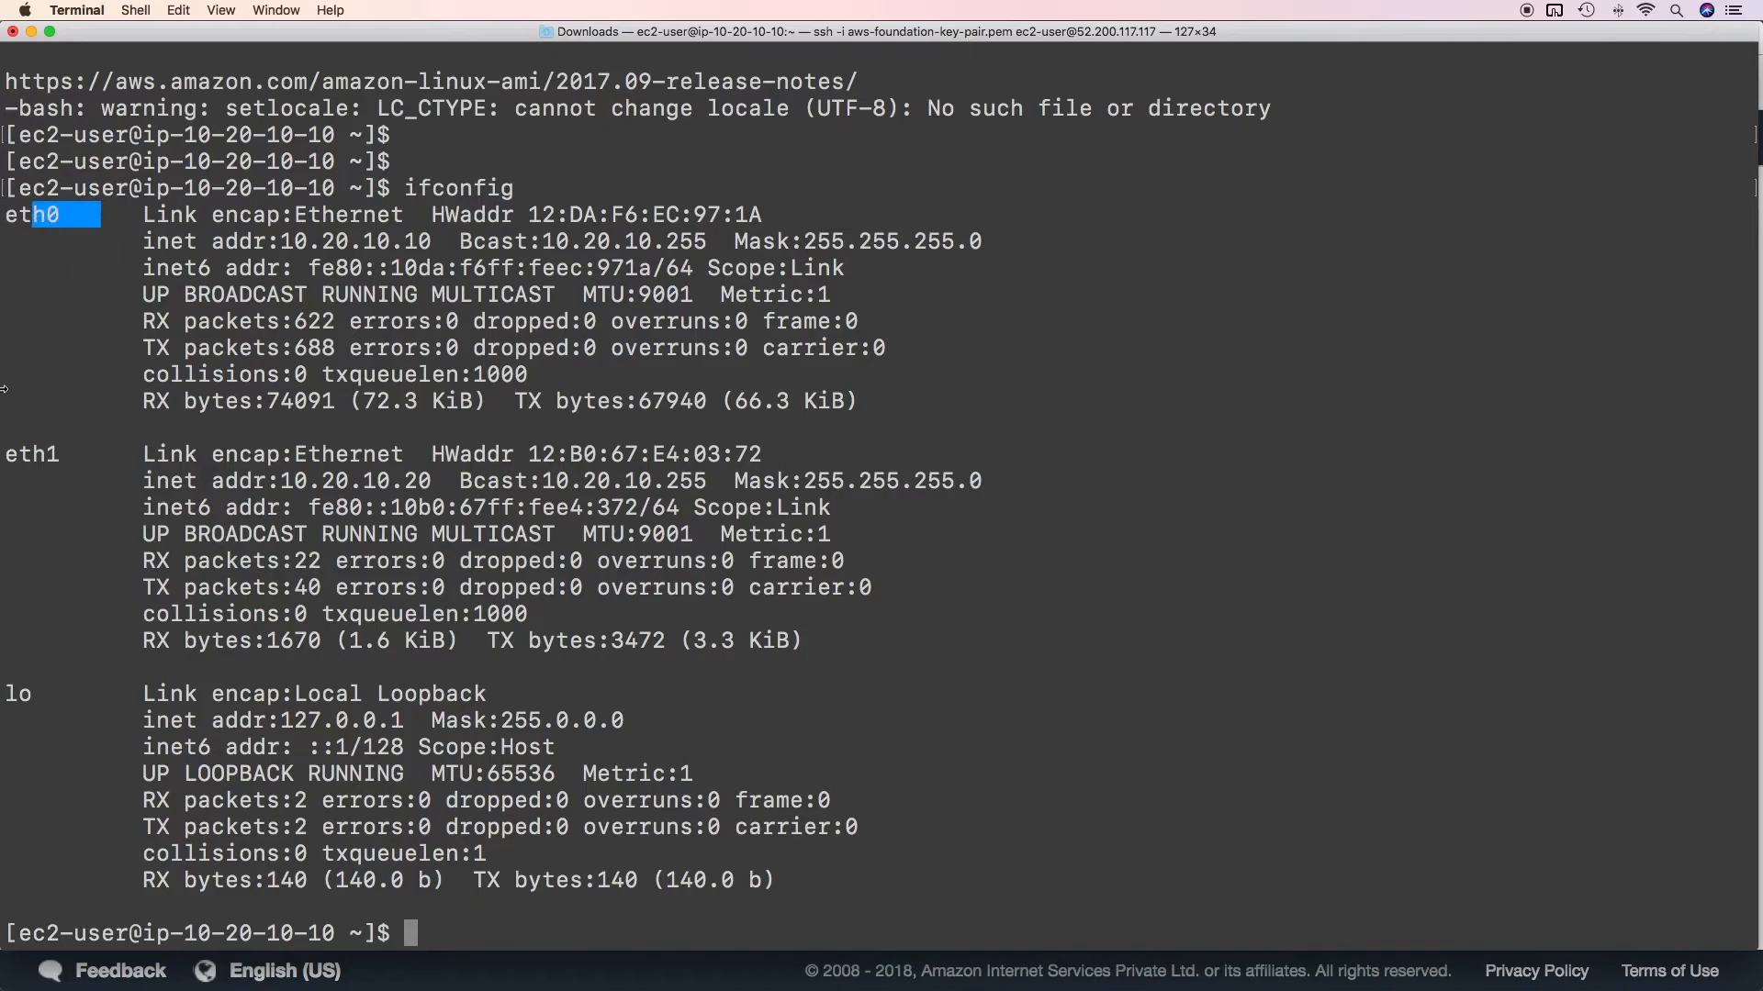
left_click(14, 463)
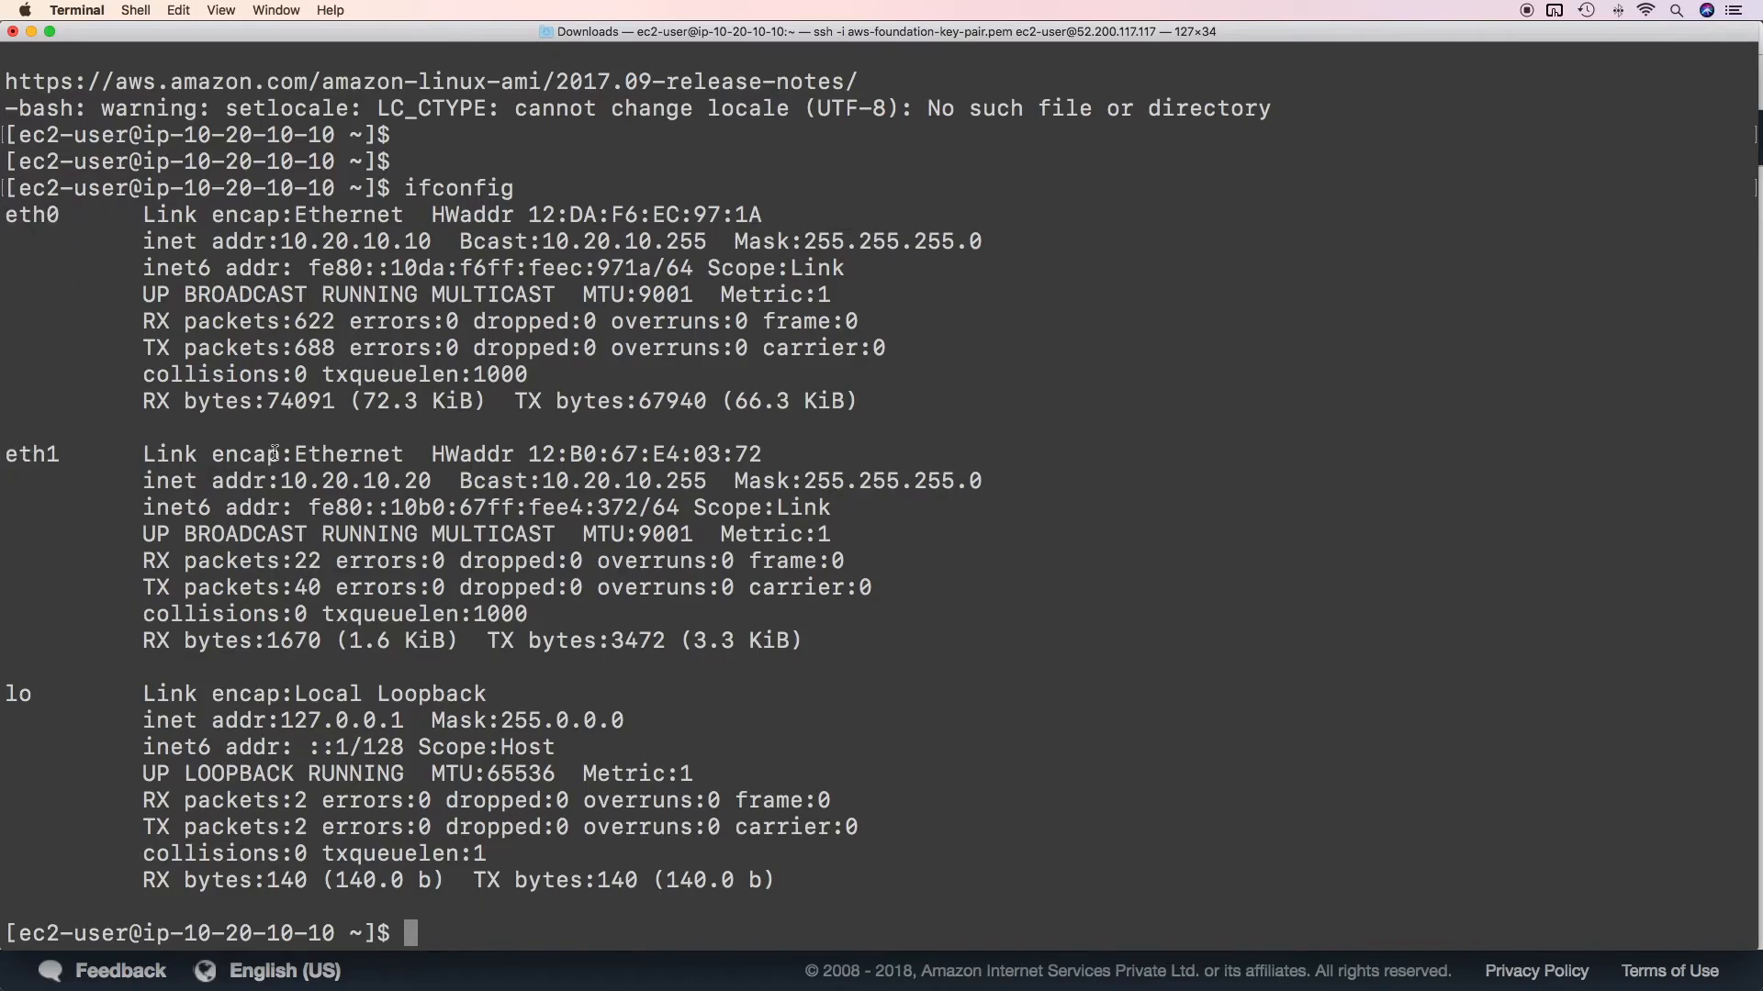
mouse_move(4, 219)
left_mouse_down()
mouse_move(30, 219)
mouse_move(5, 218)
left_mouse_up()
left_click_drag(146, 243, 432, 242)
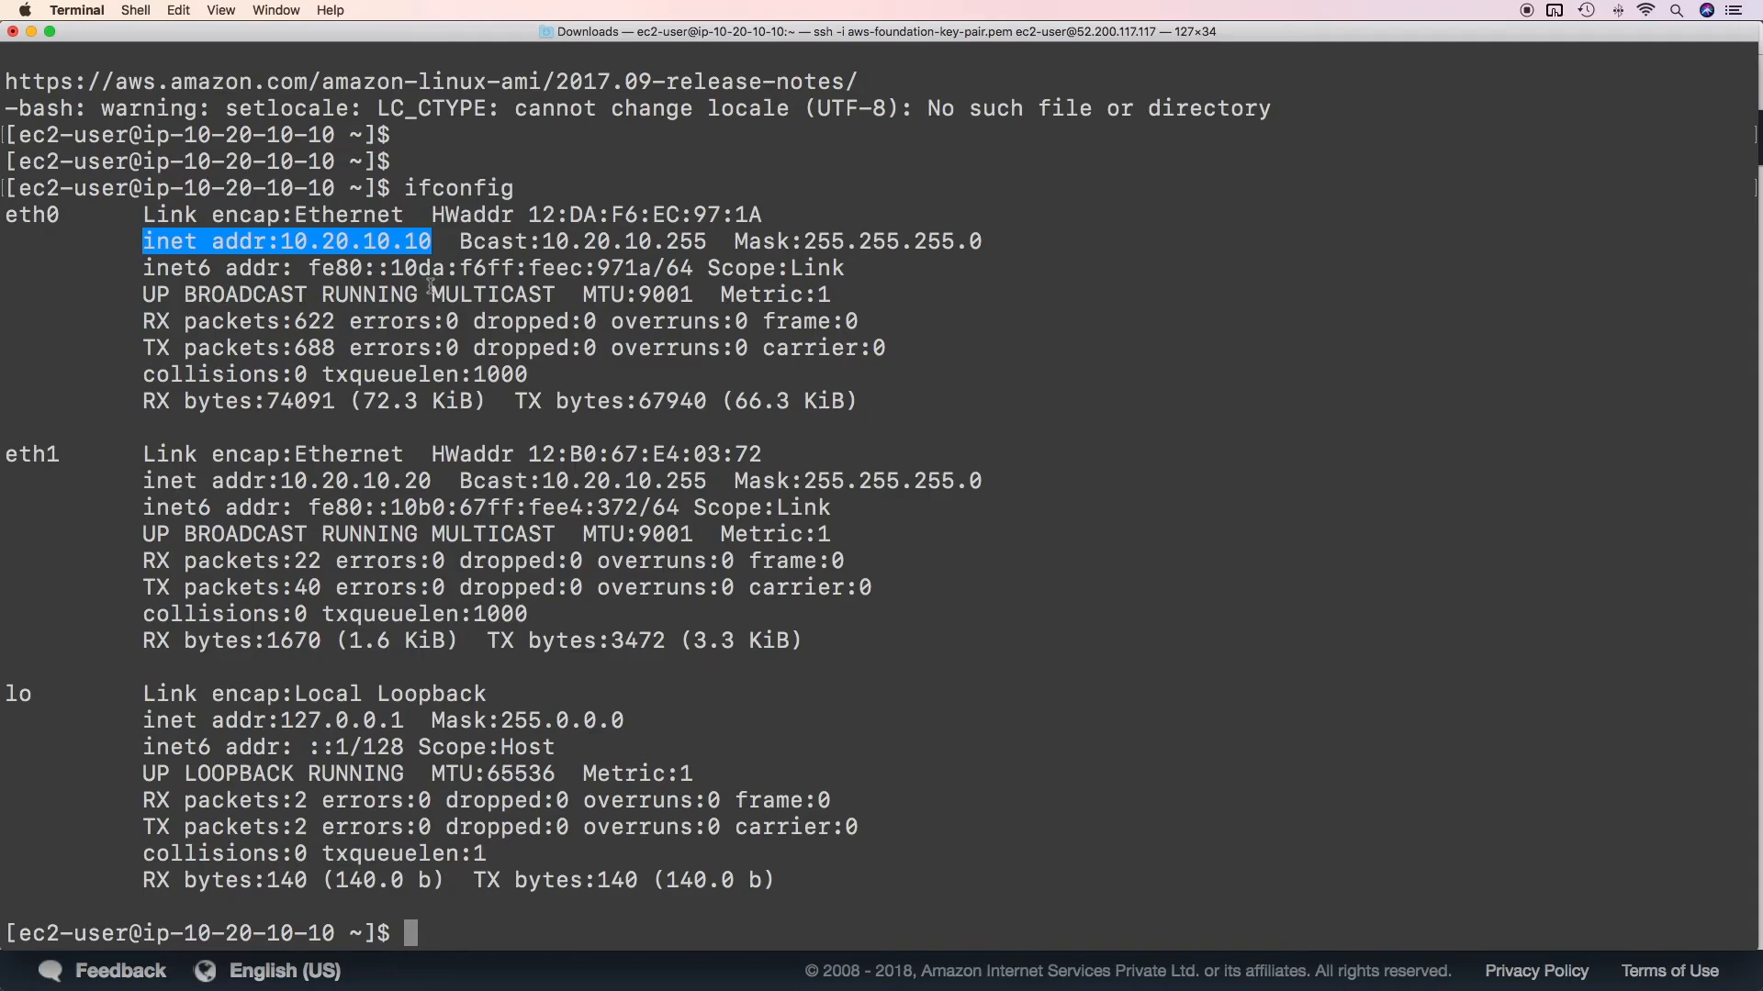
left_click(361, 482)
left_click_drag(281, 483, 444, 483)
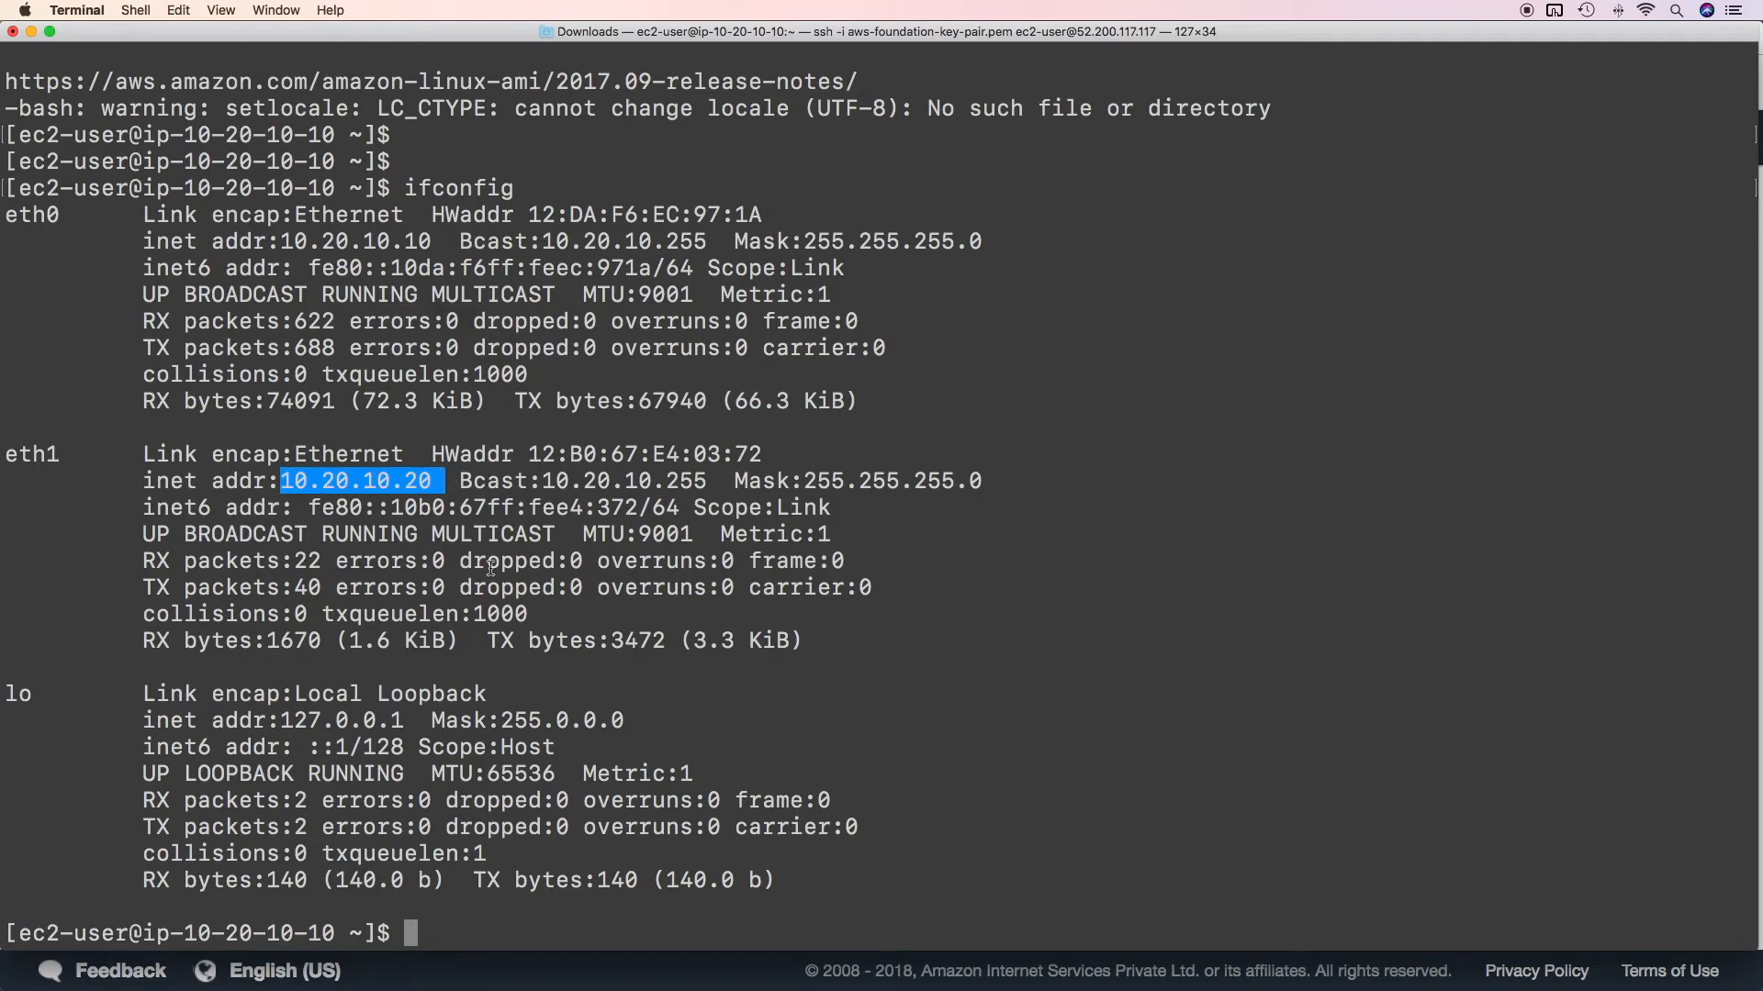
left_click(510, 548)
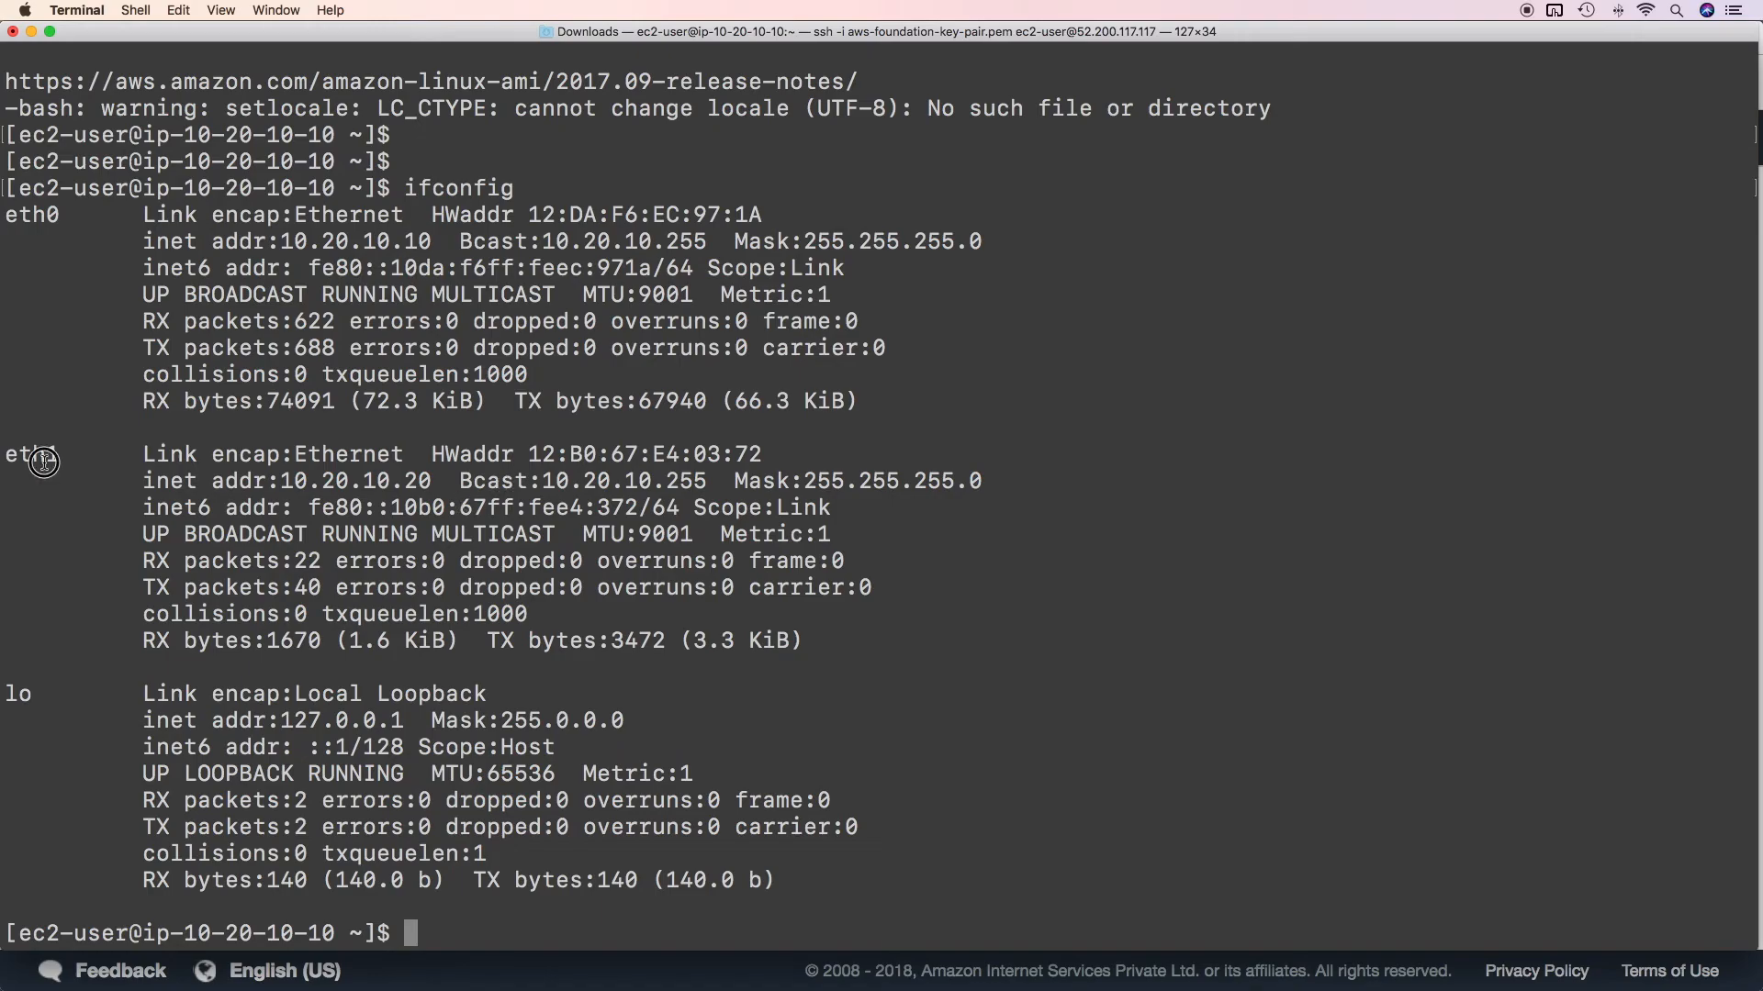
left_click_drag(290, 485, 425, 489)
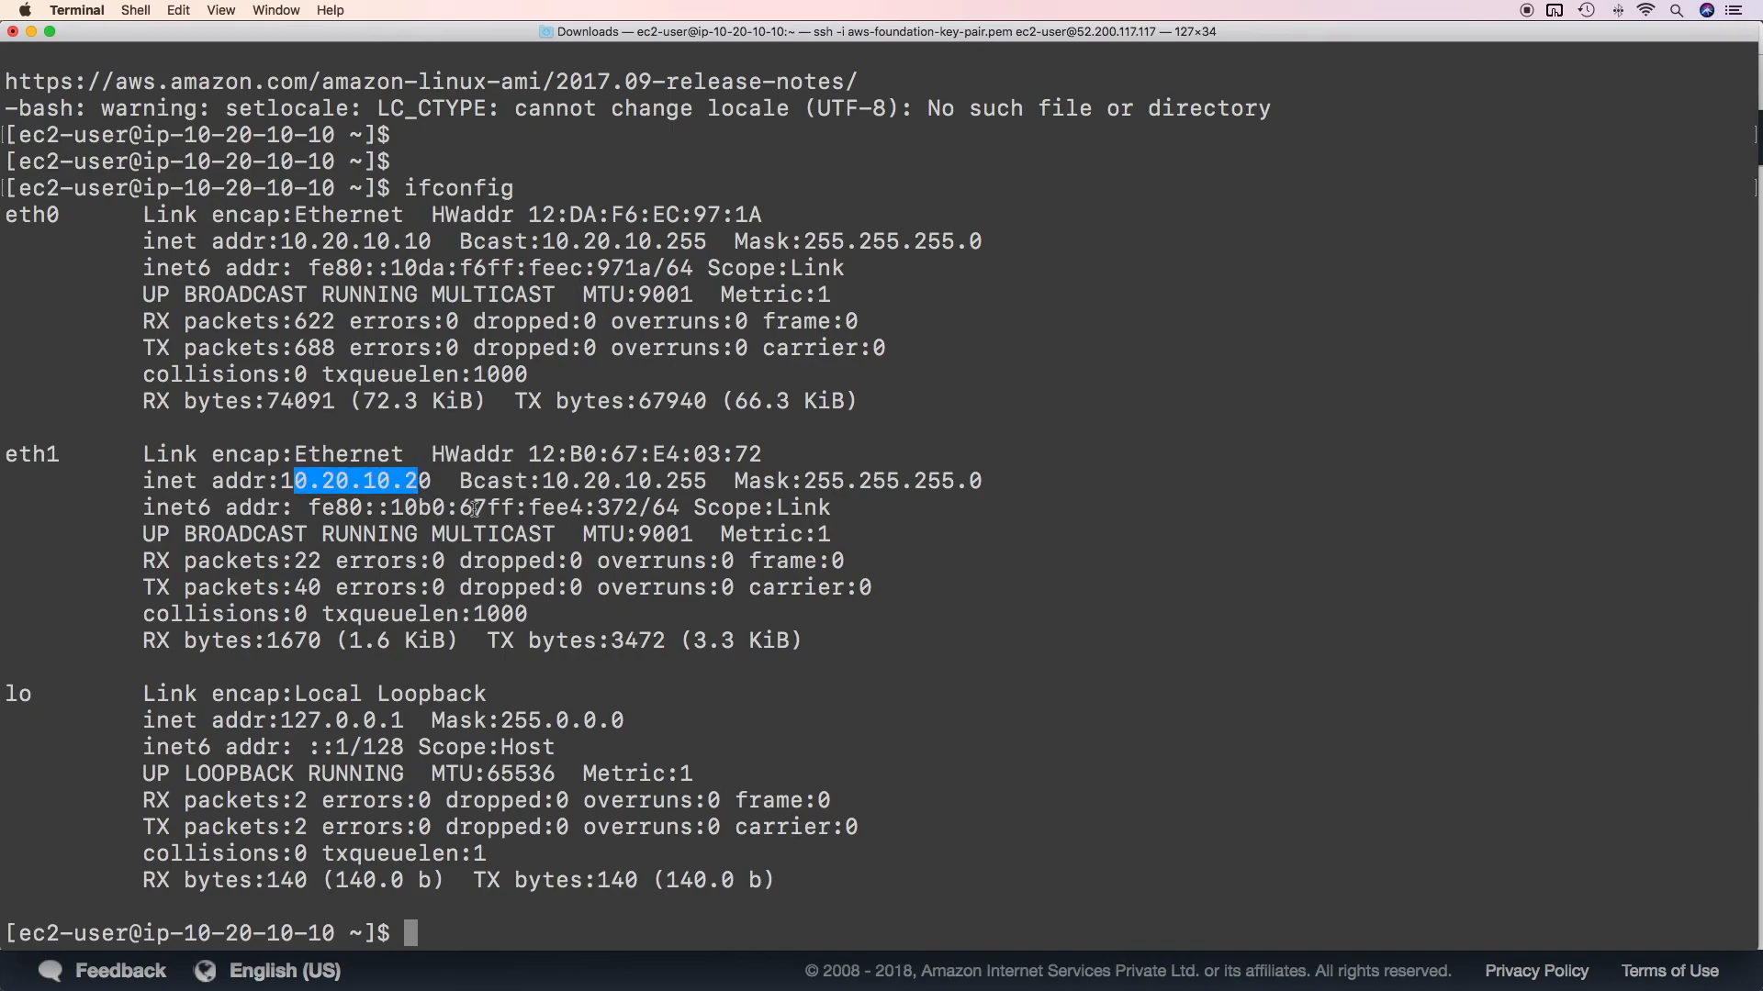
key("Return")
key("Return")
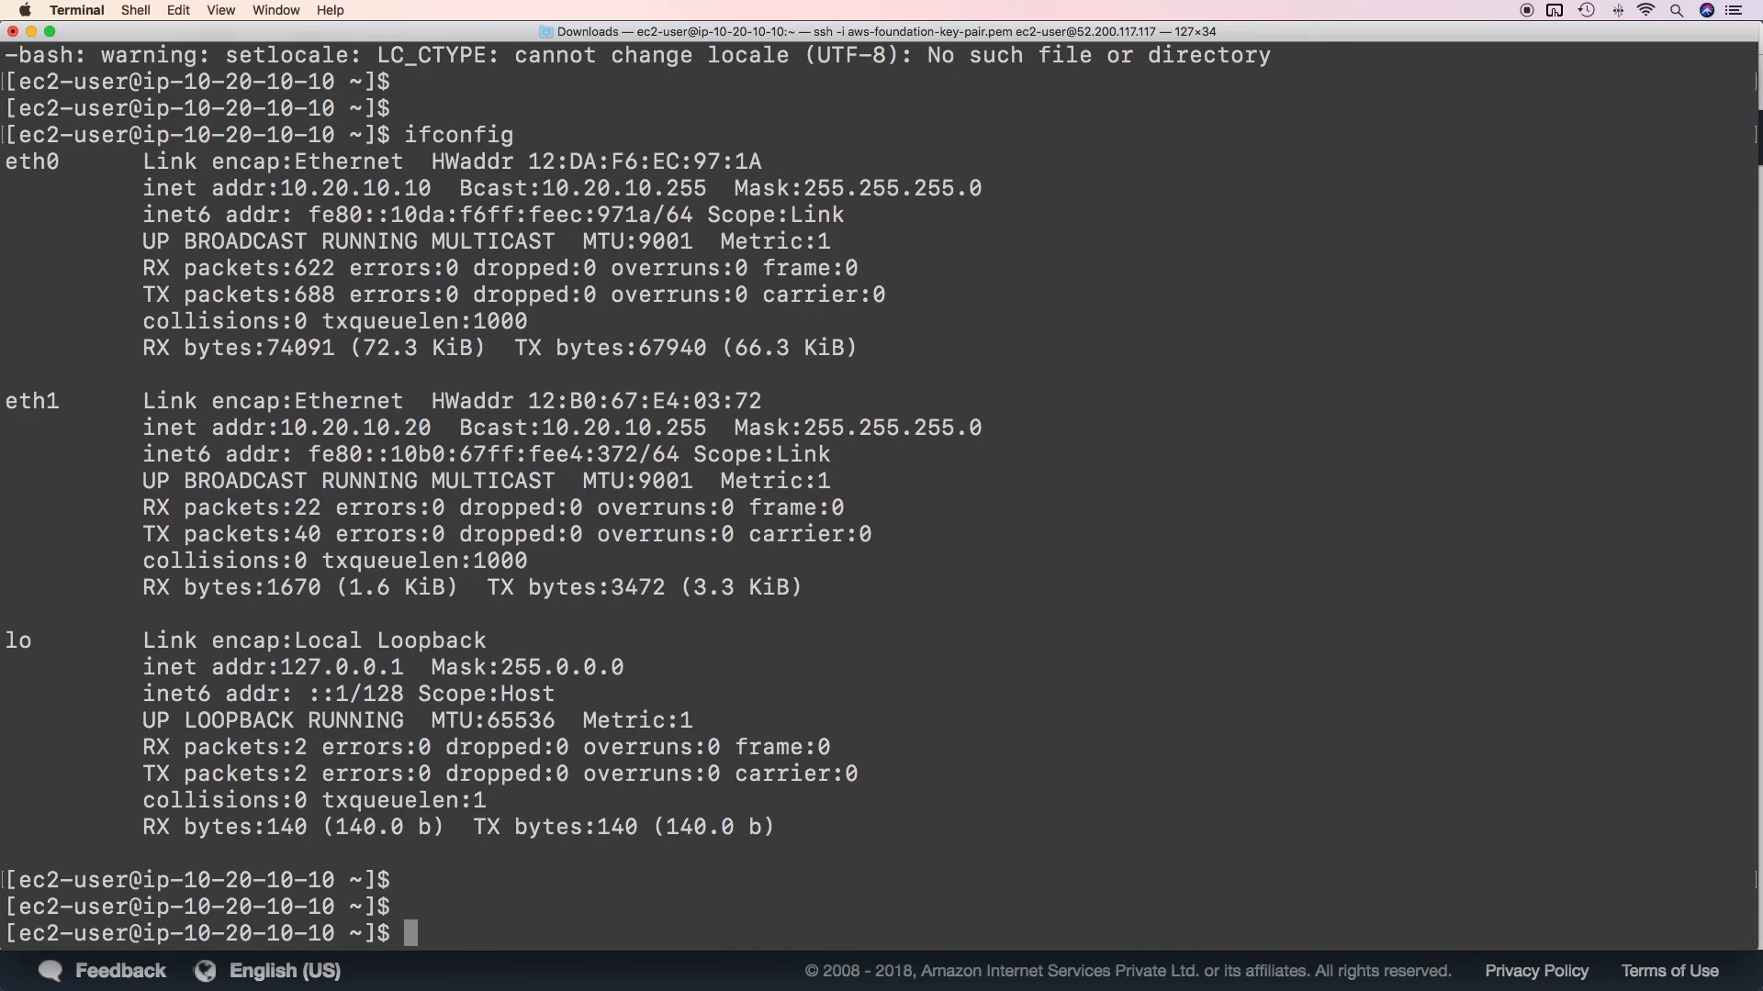